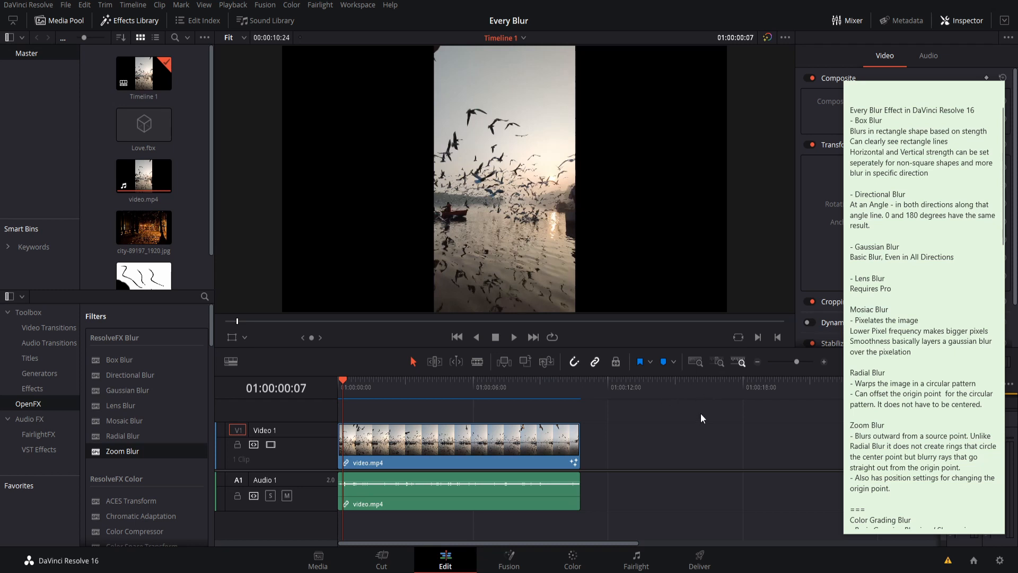
# Apply the Box Blur filter to the video.mp4 clip and show its effect settings, keeping the notes clear of them.
pyautogui.click(125, 24)
pyautogui.click(141, 23)
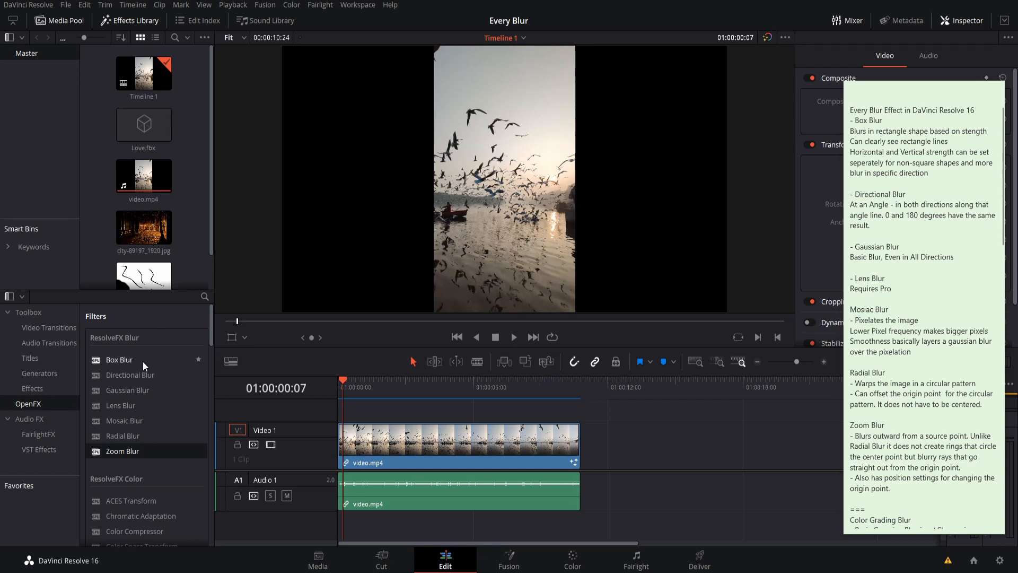
pyautogui.moveTo(130, 362); pyautogui.dragTo(391, 443)
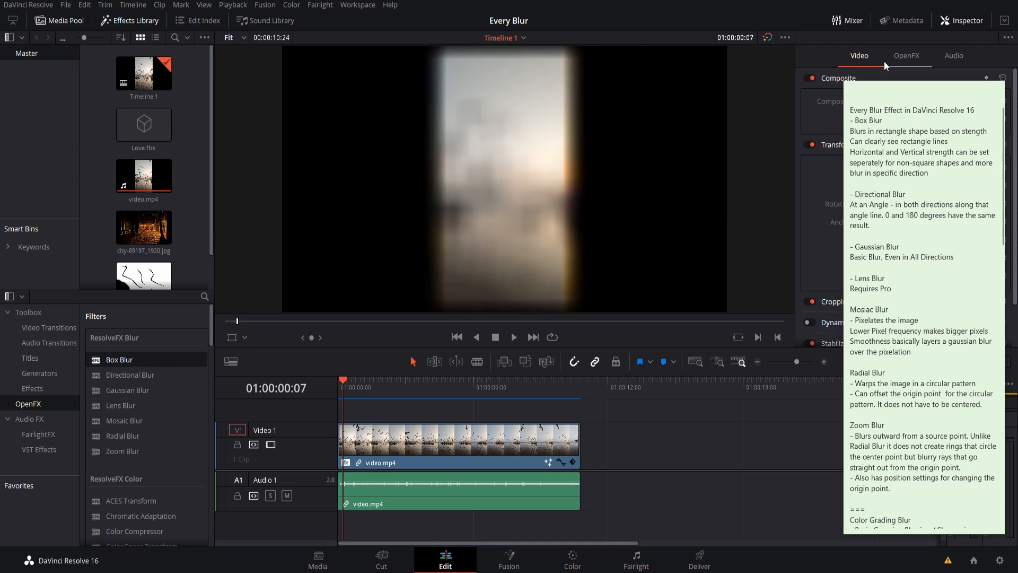
pyautogui.moveTo(945, 82); pyautogui.dragTo(70, 72)
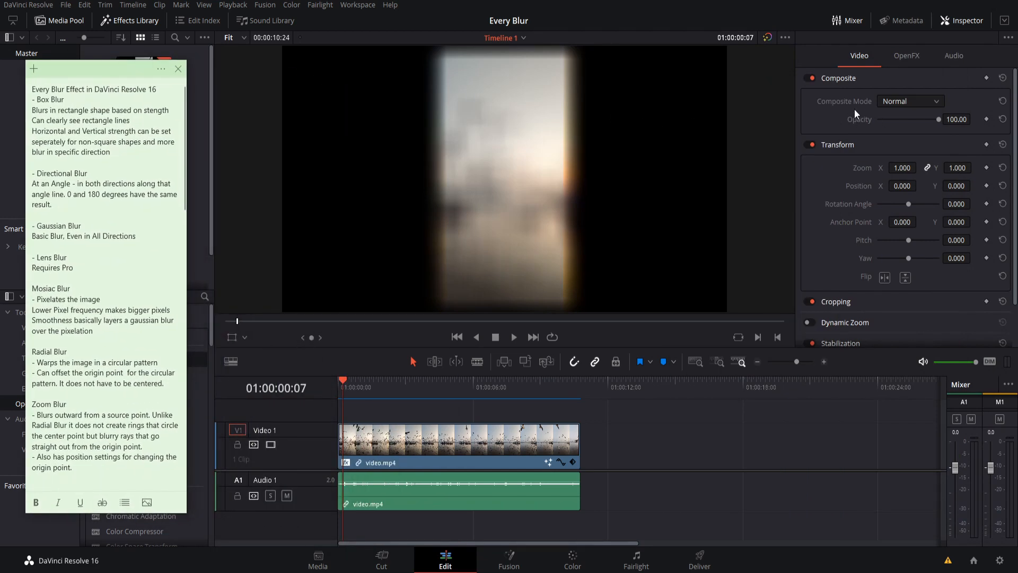
pyautogui.click(902, 56)
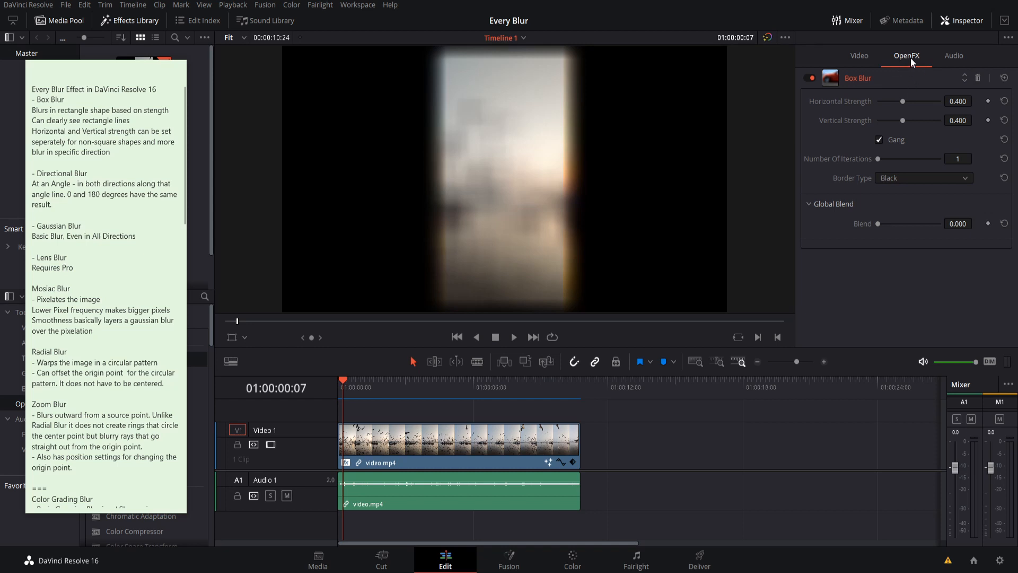
# Set Box Blur's ganged horizontal and vertical strengths to 0.296, and try 2 iterations before returning to 1.
pyautogui.click(902, 101)
pyautogui.moveTo(903, 103)
pyautogui.mouseDown()
pyautogui.moveTo(917, 100)
pyautogui.moveTo(904, 101)
pyautogui.mouseUp()
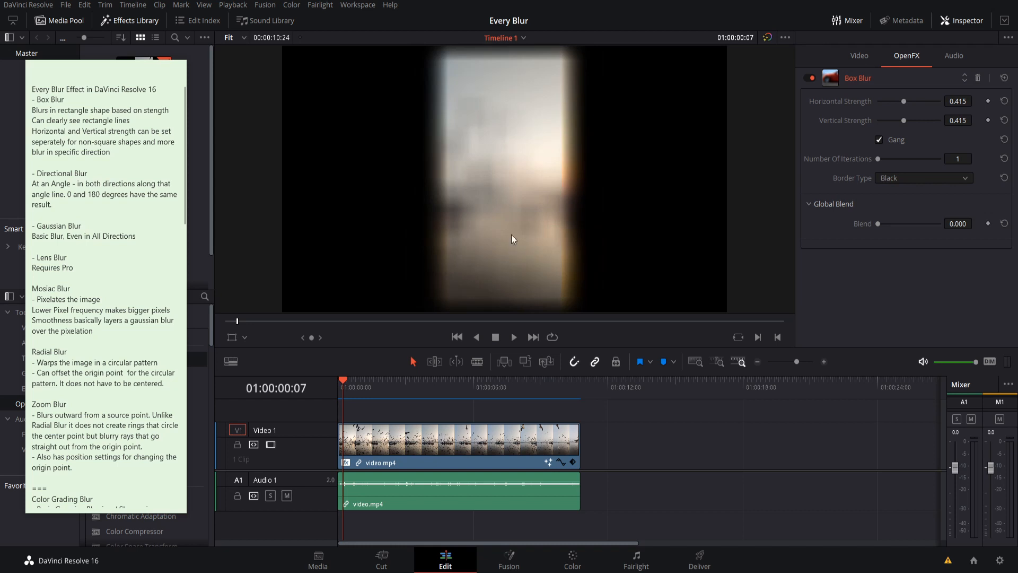
pyautogui.moveTo(904, 101); pyautogui.dragTo(918, 98)
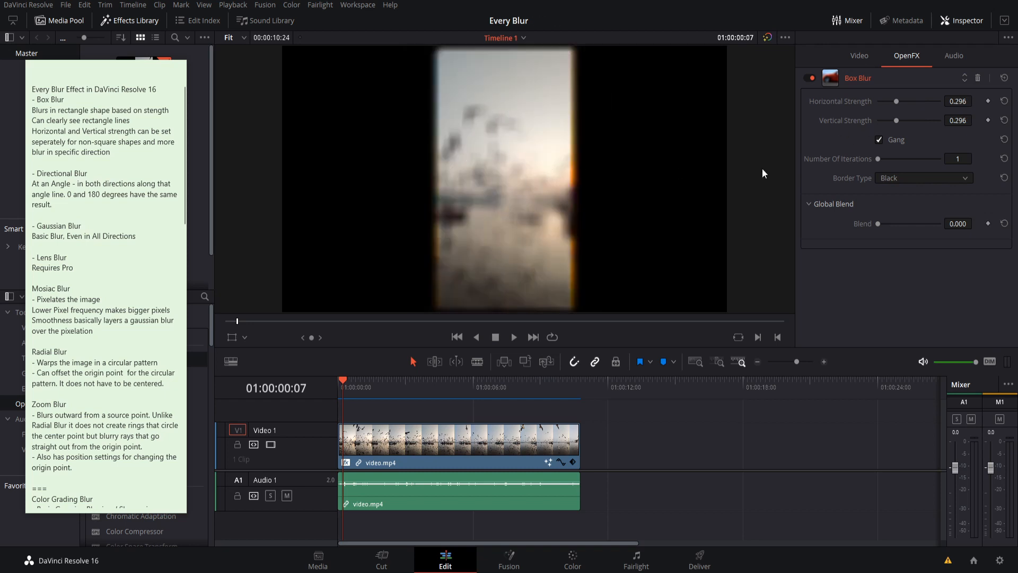
pyautogui.click(887, 159)
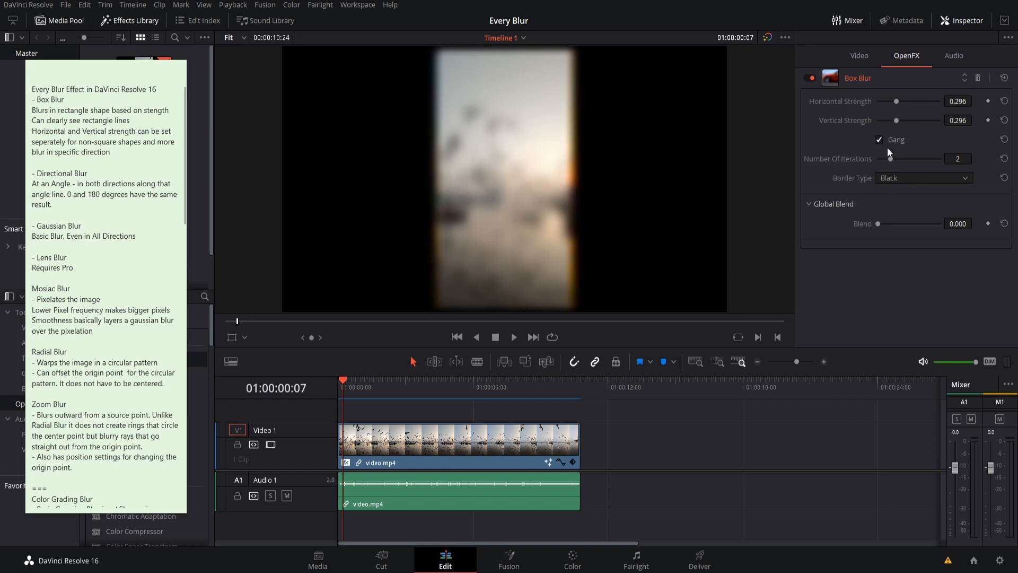
pyautogui.moveTo(893, 158); pyautogui.dragTo(879, 158)
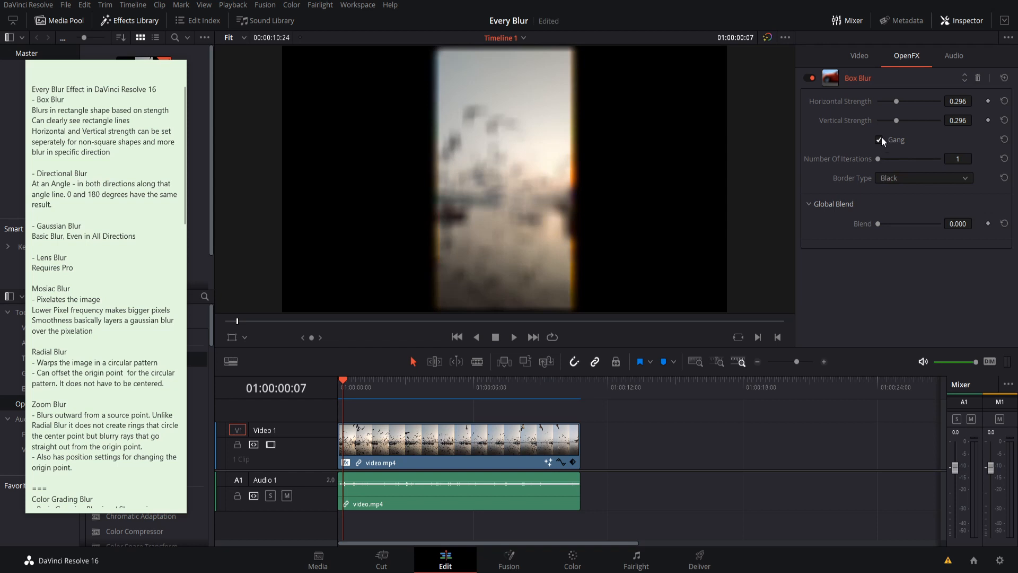
# Unlink Box Blur's two strengths, set horizontal to 0.305 and vertical to 0.703, and save the project.
pyautogui.click(880, 140)
pyautogui.moveTo(896, 100); pyautogui.dragTo(921, 101)
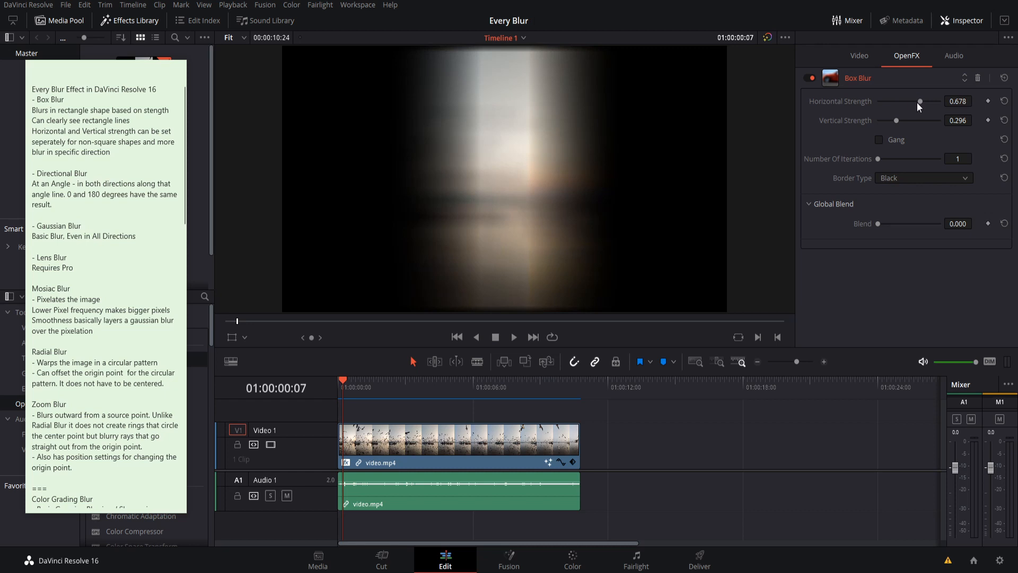
pyautogui.moveTo(917, 103)
pyautogui.mouseDown()
pyautogui.moveTo(897, 101)
pyautogui.moveTo(897, 123)
pyautogui.moveTo(923, 124)
pyautogui.moveTo(892, 119)
pyautogui.moveTo(923, 120)
pyautogui.mouseUp()
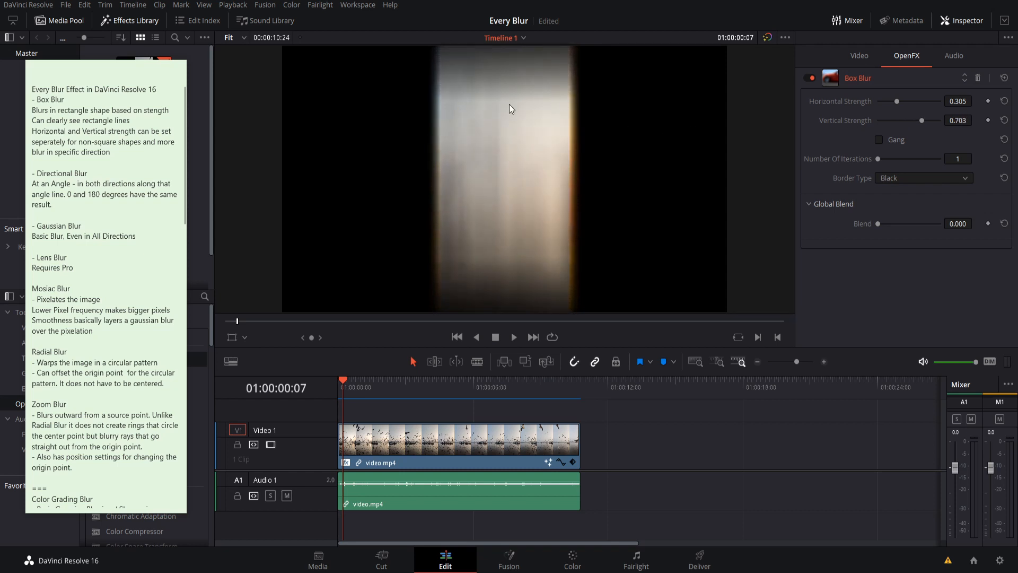
pyautogui.hotkey('ctrl', 's')
# Replace the Box Blur on the video.mp4 clip with Directional Blur and show its effect settings.
pyautogui.click(978, 78)
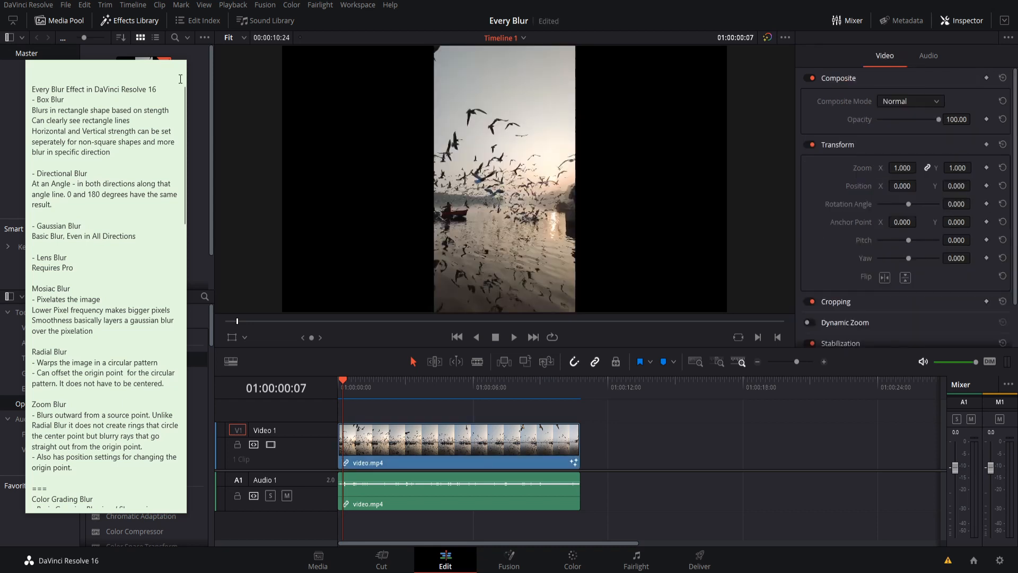
pyautogui.click(123, 75)
pyautogui.moveTo(132, 78); pyautogui.dragTo(313, 72)
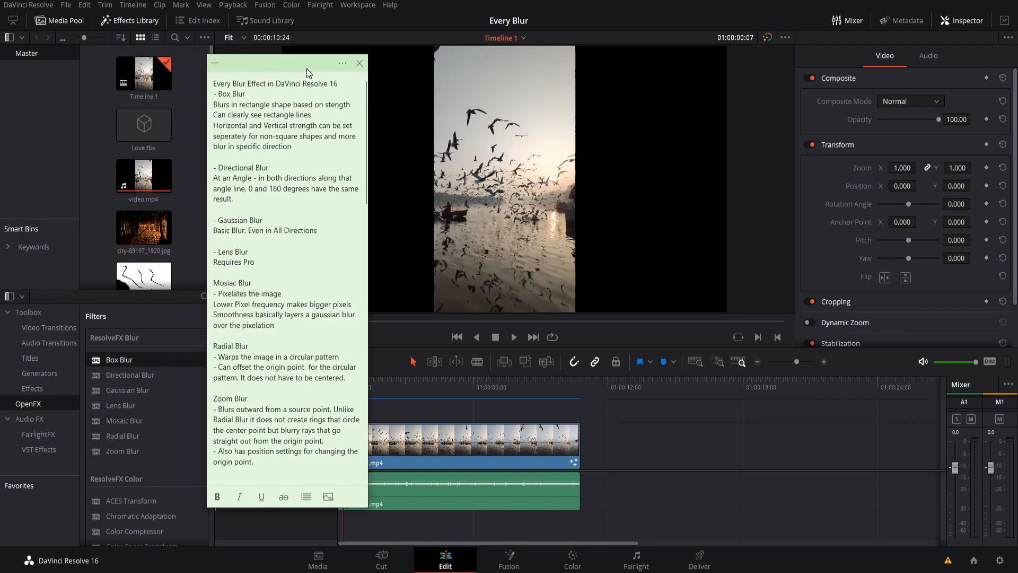
pyautogui.moveTo(145, 372); pyautogui.dragTo(542, 443)
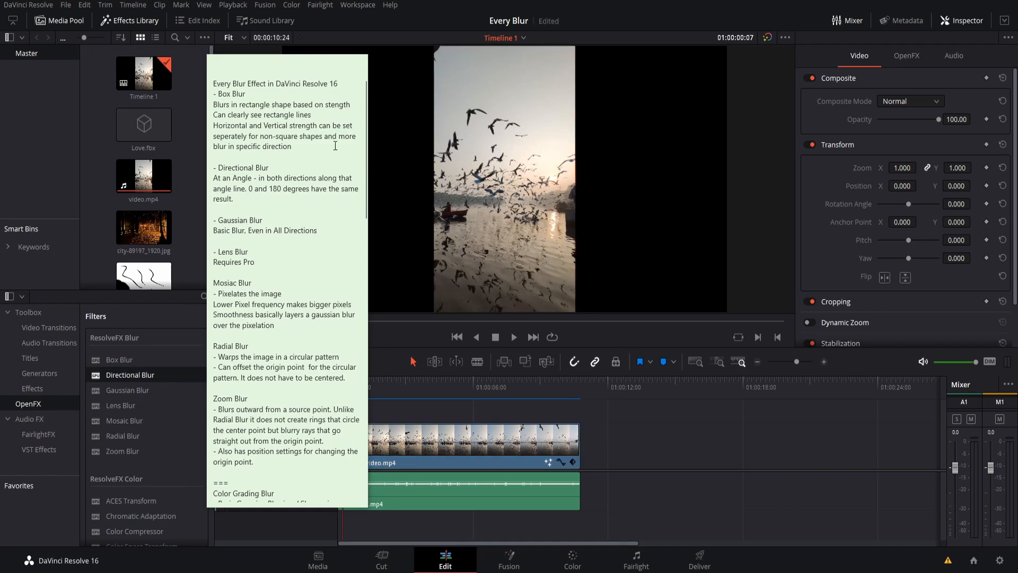
pyautogui.click(902, 56)
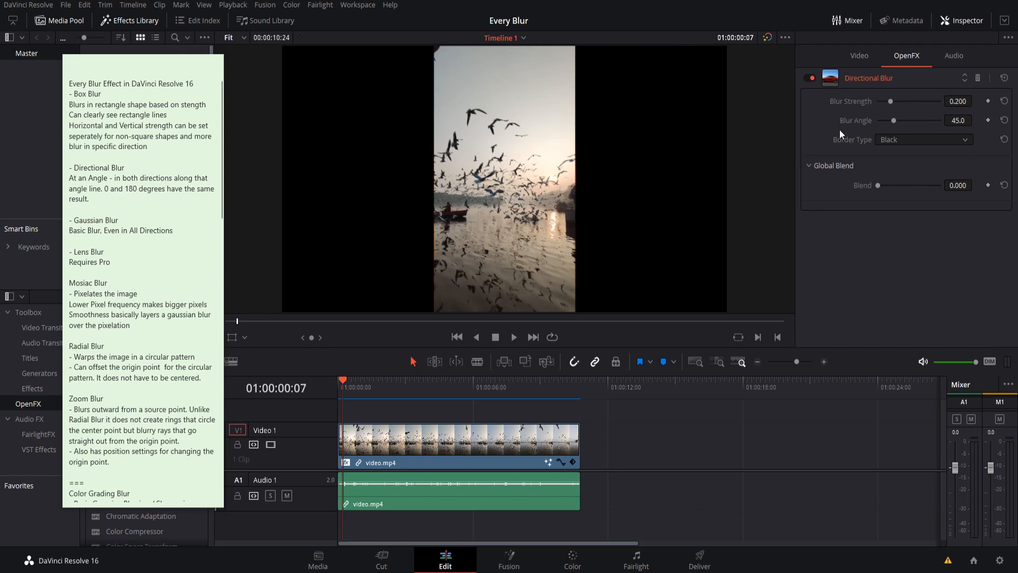
# Set the Directional Blur's strength to 0.627 and save the project, examining the result at 71% preview size.
pyautogui.moveTo(888, 101); pyautogui.dragTo(917, 102)
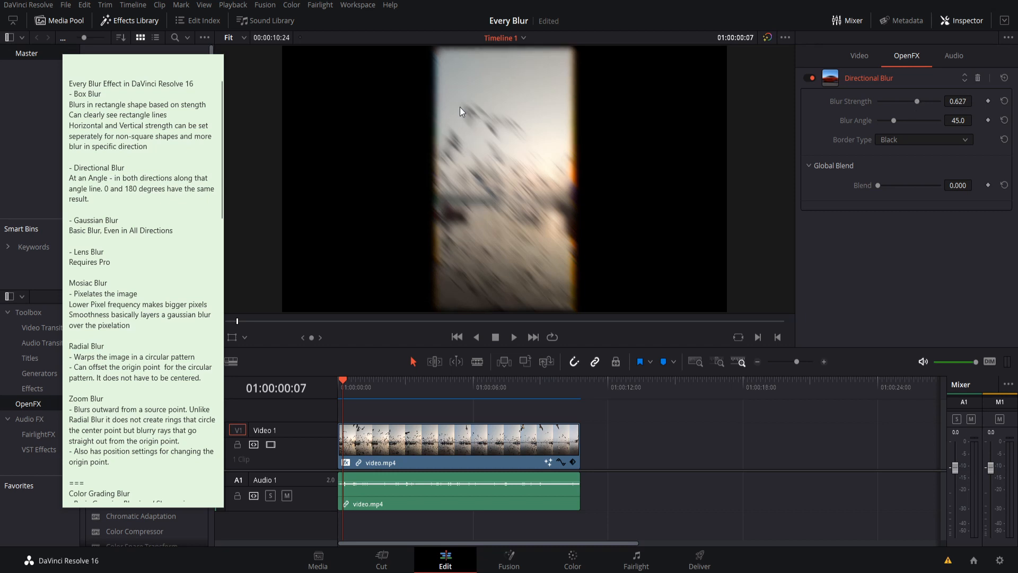
pyautogui.hotkey('ctrl', 's')
pyautogui.scroll(5, 480, 117)
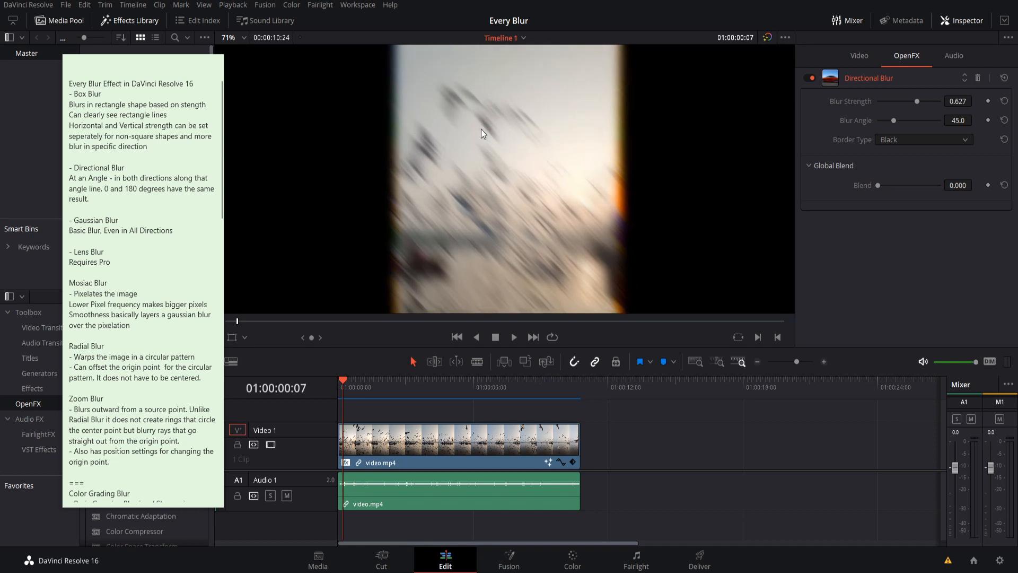
# Vary the Directional Blur's angle from 0 up to its maximum, ending at 96.1, with blur strength 0.738.
pyautogui.moveTo(893, 121)
pyautogui.mouseDown()
pyautogui.moveTo(918, 117)
pyautogui.moveTo(877, 122)
pyautogui.mouseUp()
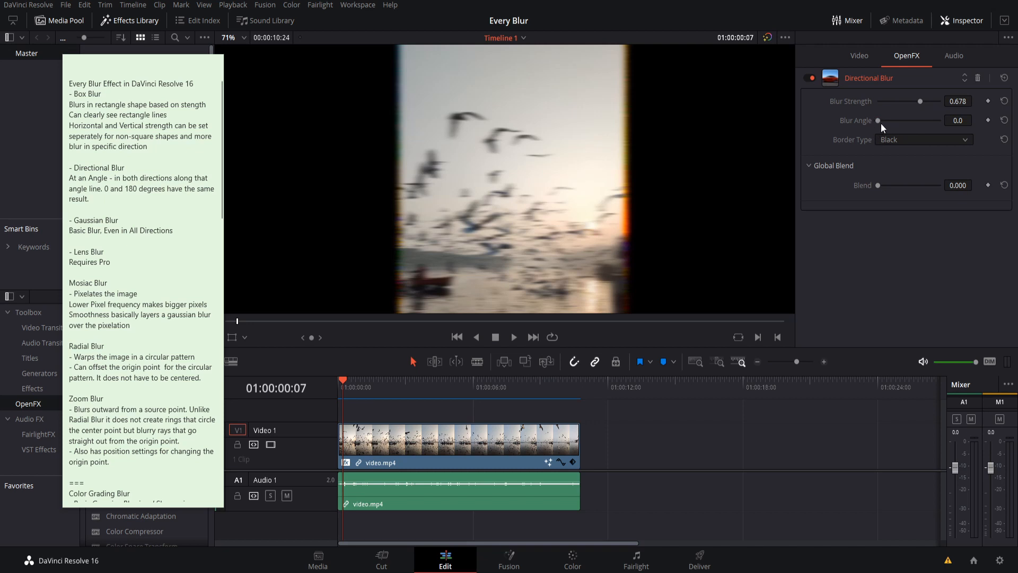
pyautogui.moveTo(878, 120); pyautogui.dragTo(948, 116)
pyautogui.hotkey('ctrl', 's')
pyautogui.moveTo(941, 120); pyautogui.dragTo(924, 101)
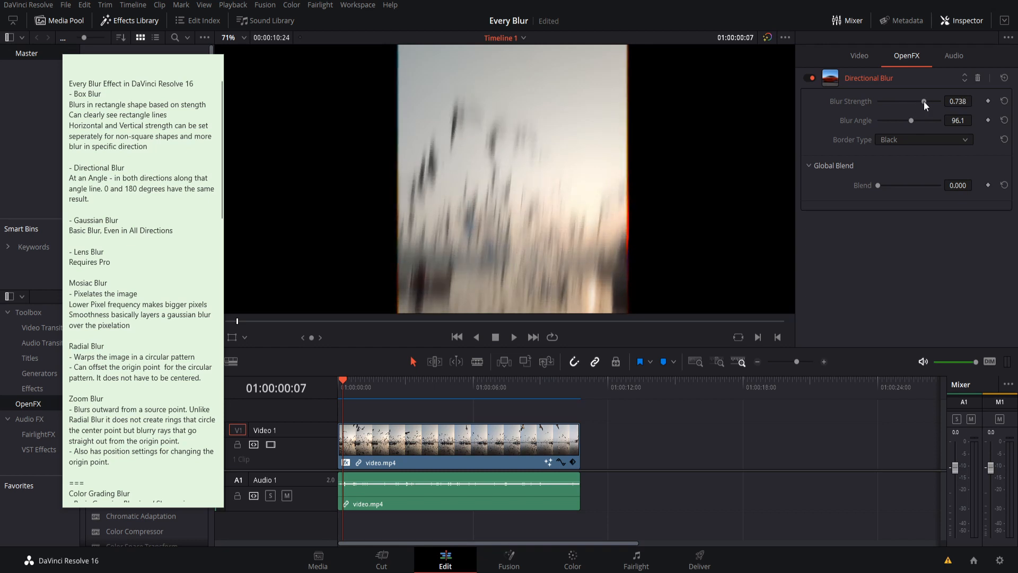
# Replace the Directional Blur on the video.mp4 clip with Gaussian Blur and show its effect settings.
pyautogui.click(979, 78)
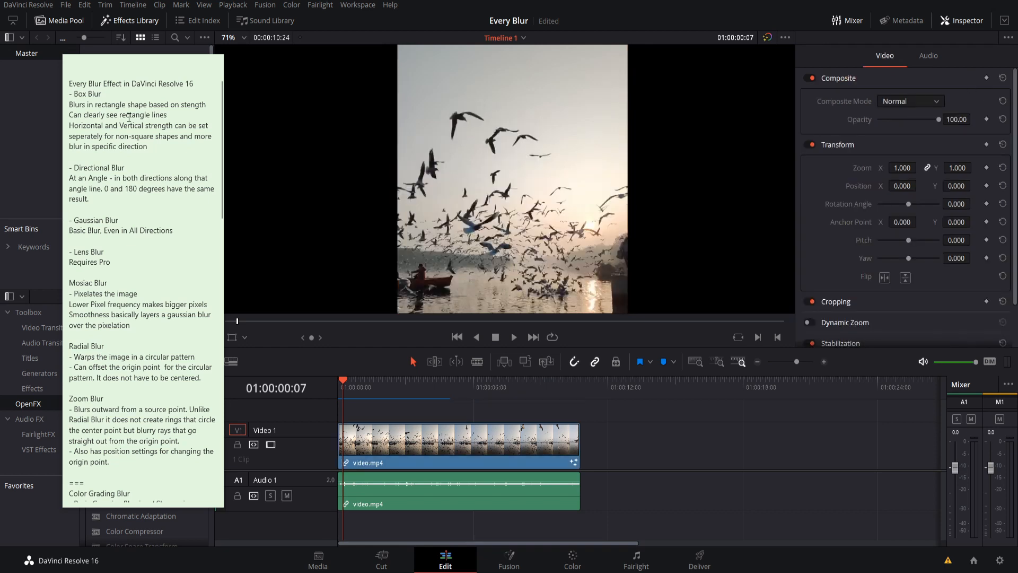
pyautogui.moveTo(194, 66)
pyautogui.moveTo(194, 66); pyautogui.dragTo(293, 73)
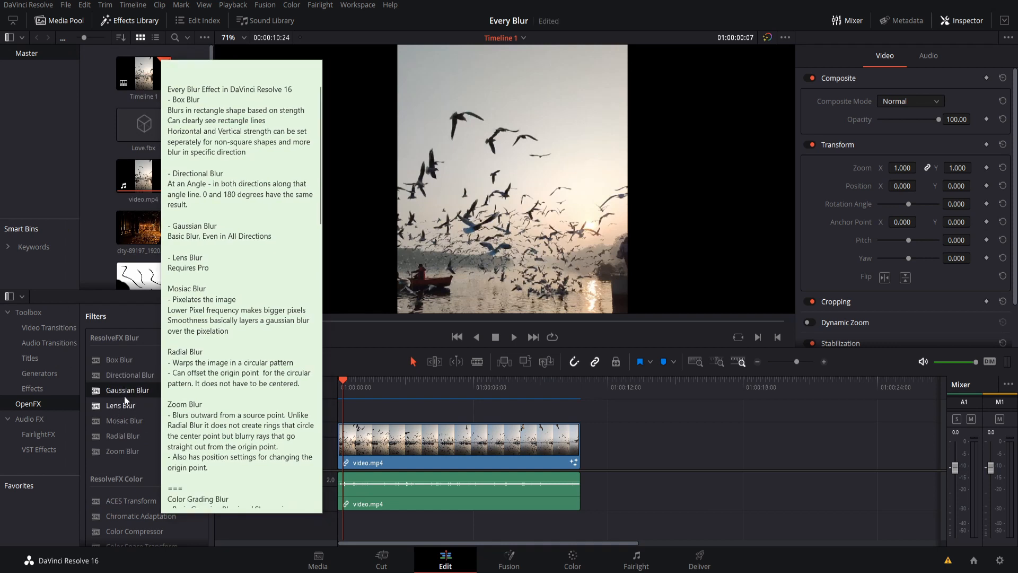
pyautogui.moveTo(129, 389); pyautogui.dragTo(493, 439)
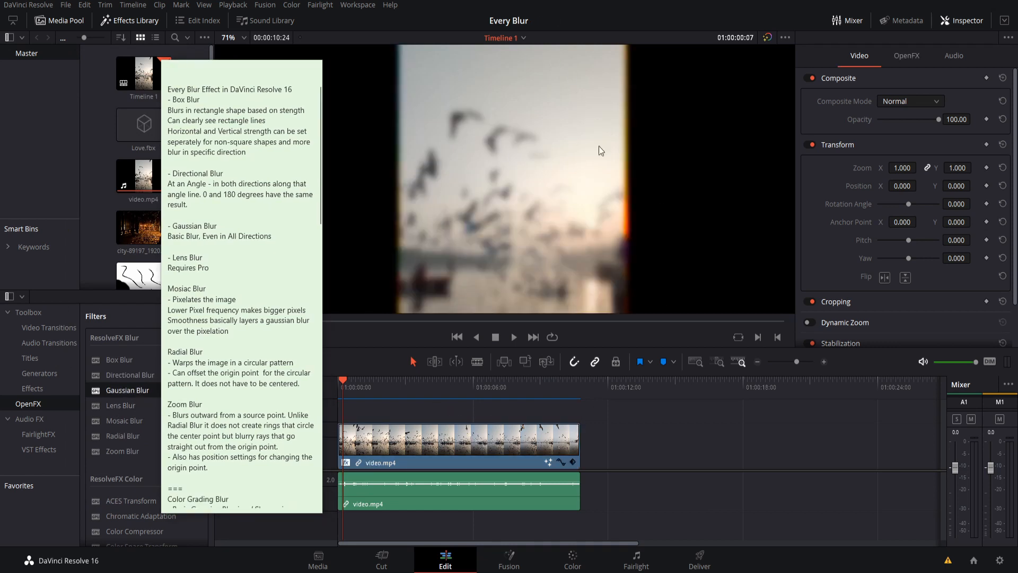
pyautogui.click(902, 55)
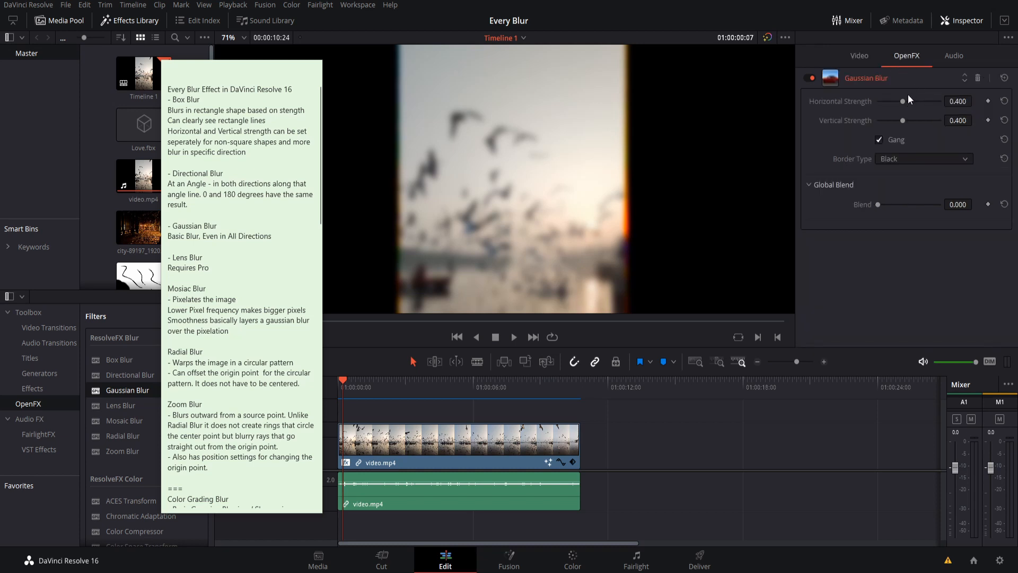
# Unlink the Gaussian Blur's strengths, setting horizontal to 0.400 and vertical to 0.398, and choose another border type.
pyautogui.moveTo(903, 104)
pyautogui.mouseDown()
pyautogui.moveTo(916, 103)
pyautogui.moveTo(891, 100)
pyautogui.moveTo(915, 100)
pyautogui.moveTo(900, 101)
pyautogui.mouseUp()
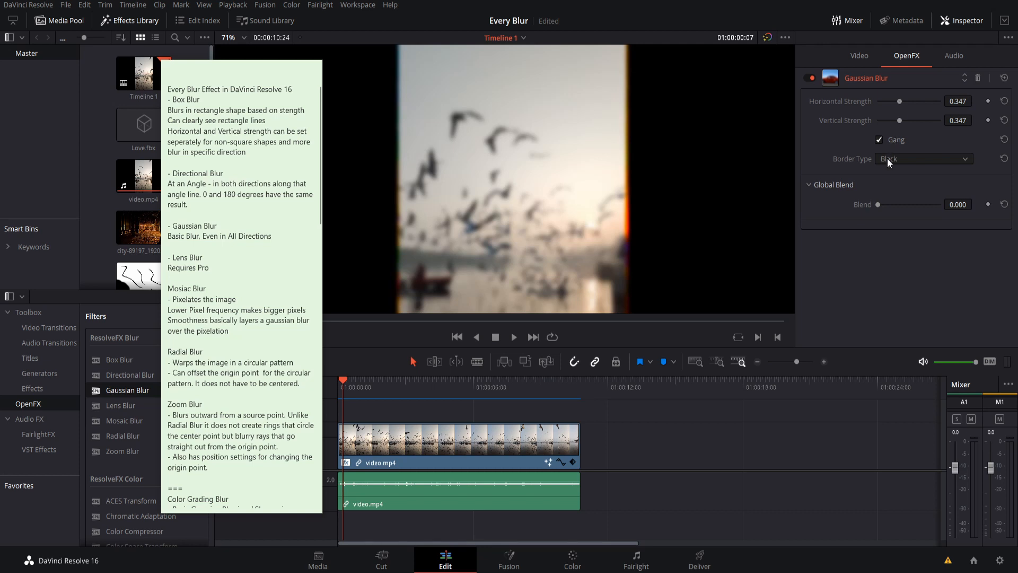
pyautogui.click(902, 140)
pyautogui.moveTo(903, 120)
pyautogui.mouseDown()
pyautogui.moveTo(925, 123)
pyautogui.moveTo(903, 125)
pyautogui.mouseUp()
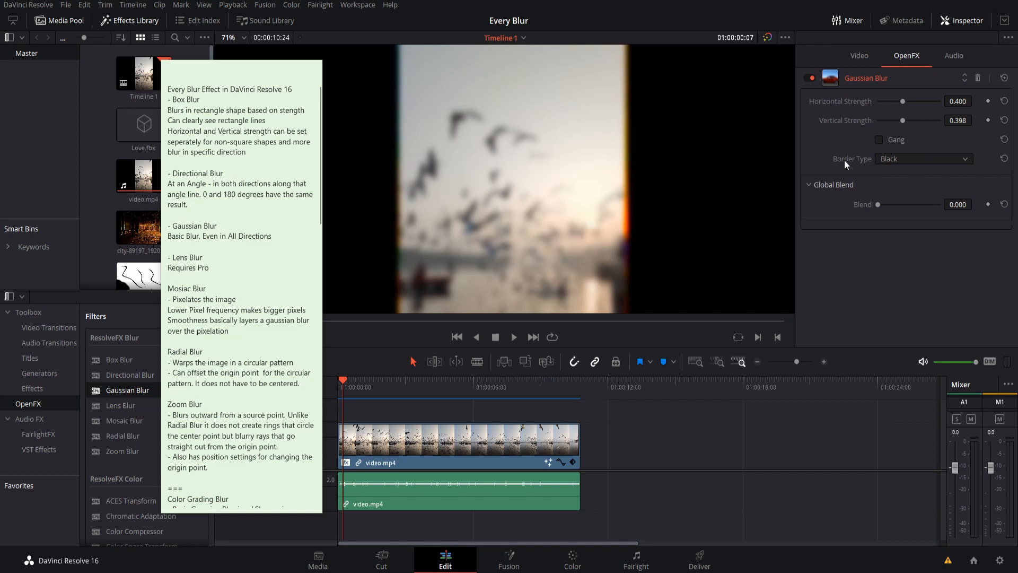
pyautogui.click(941, 160)
pyautogui.click(916, 187)
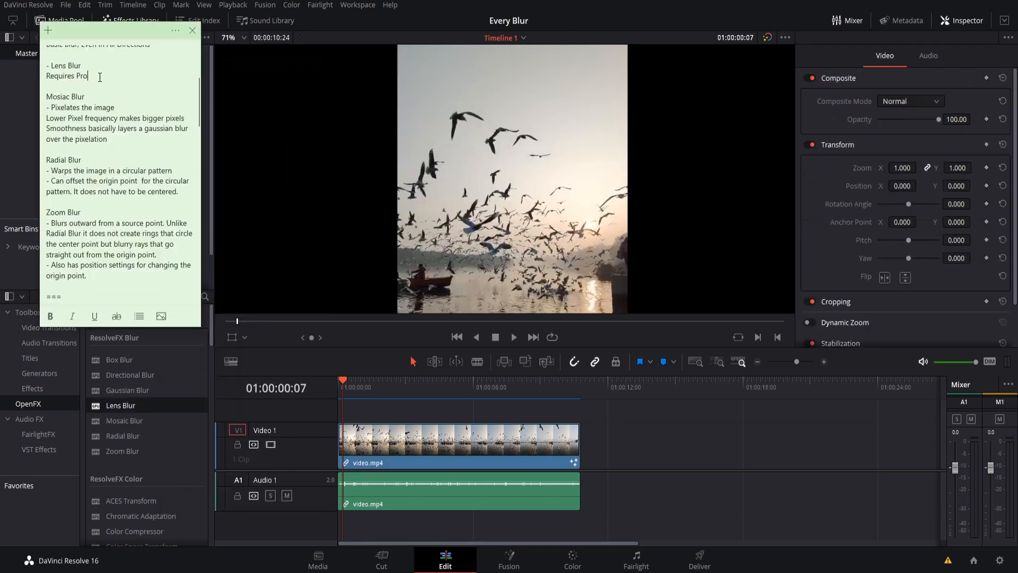
# Point out the Lens Blur entry in the notes, and apply Mosaic Blur to the clip with its settings shown.
pyautogui.moveTo(99, 77); pyautogui.dragTo(43, 69)
pyautogui.click(92, 72)
pyautogui.click(145, 419)
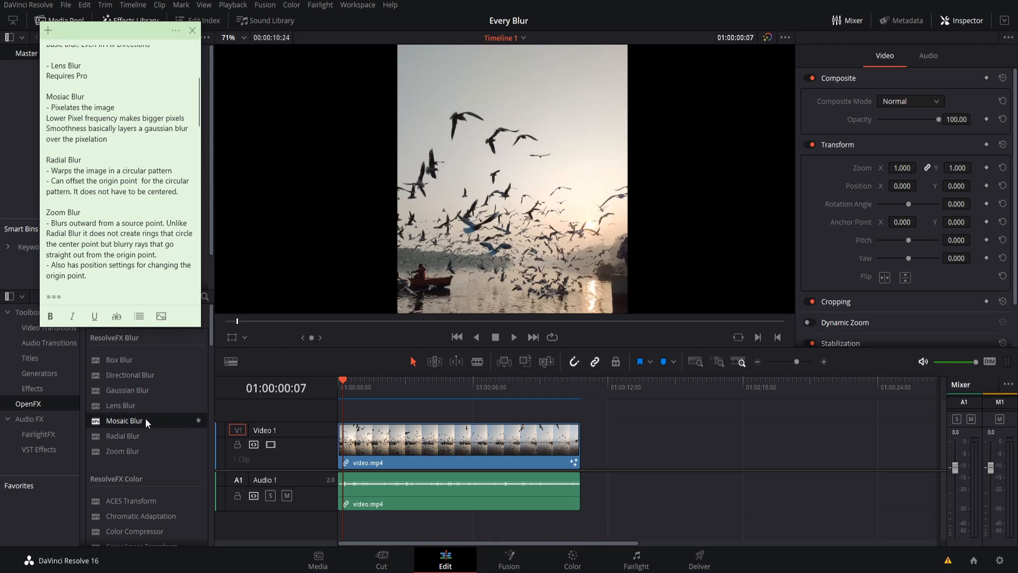
pyautogui.moveTo(141, 425); pyautogui.dragTo(410, 450)
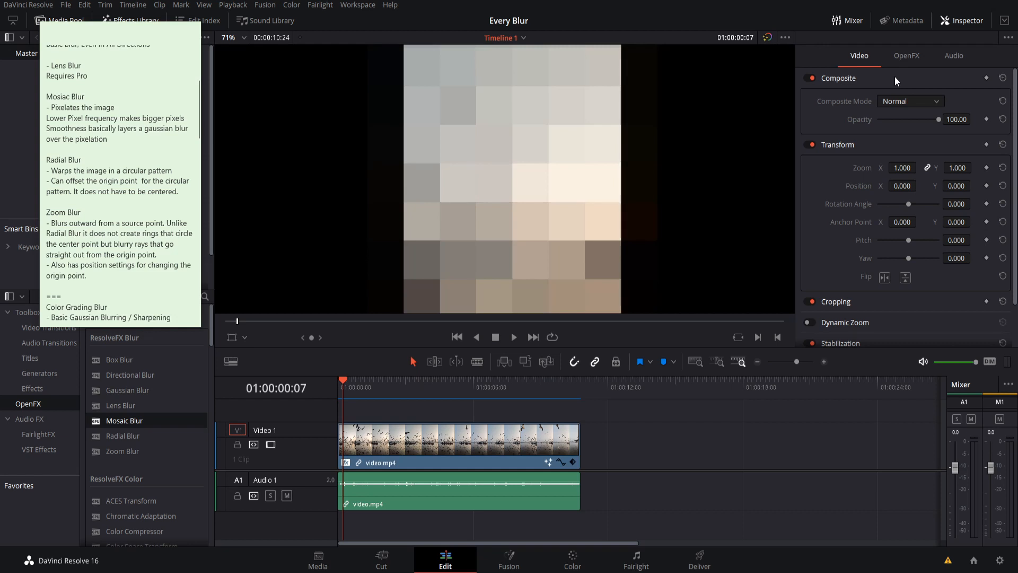
pyautogui.click(908, 60)
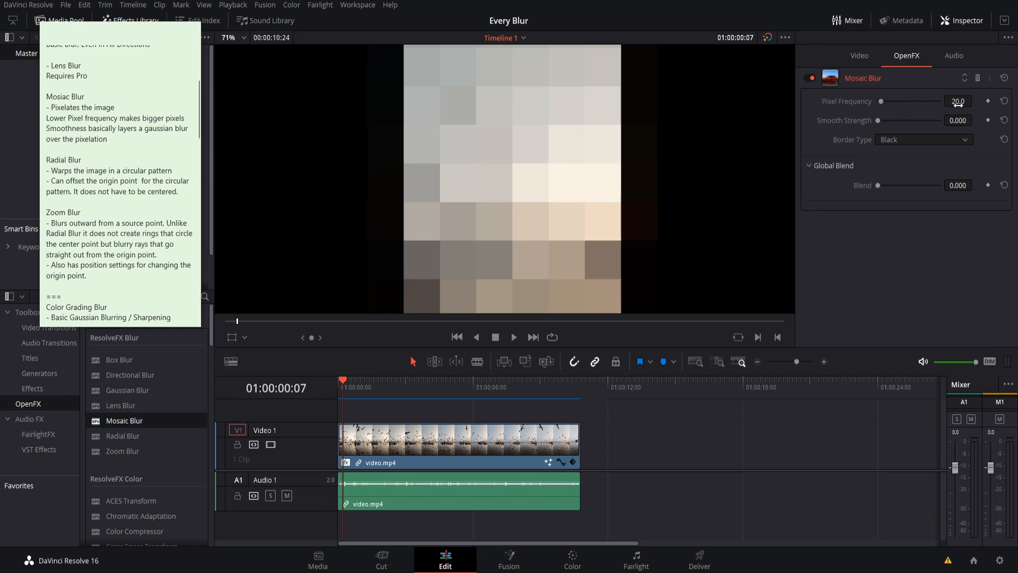
# Try the Mosaic Blur's pixel frequency at 68.4 and lower it to 43.9, keeping smooth strength at 0.
pyautogui.moveTo(950, 104); pyautogui.dragTo(975, 100)
pyautogui.hotkey('ctrl', 's')
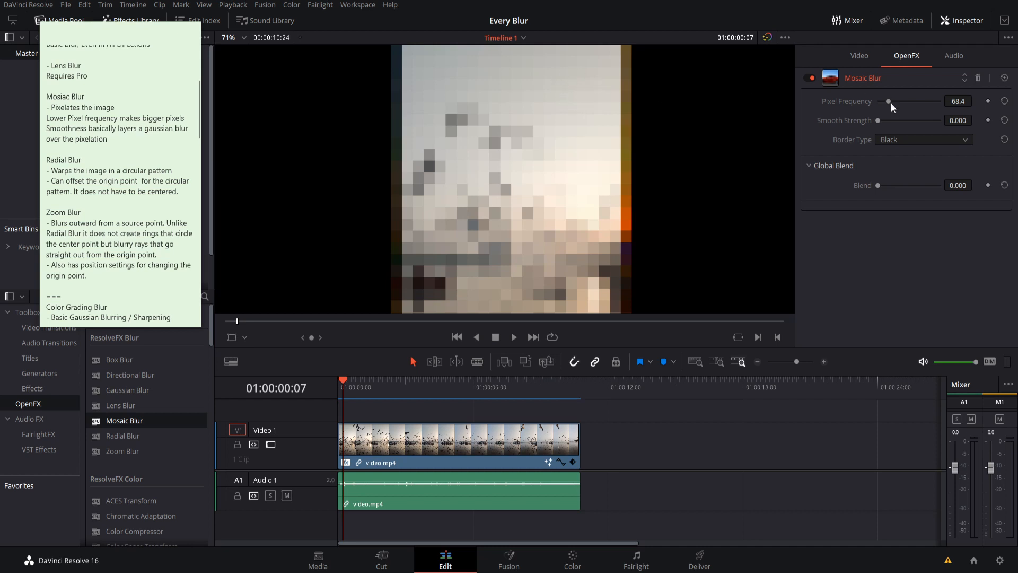
pyautogui.moveTo(960, 104); pyautogui.dragTo(976, 101)
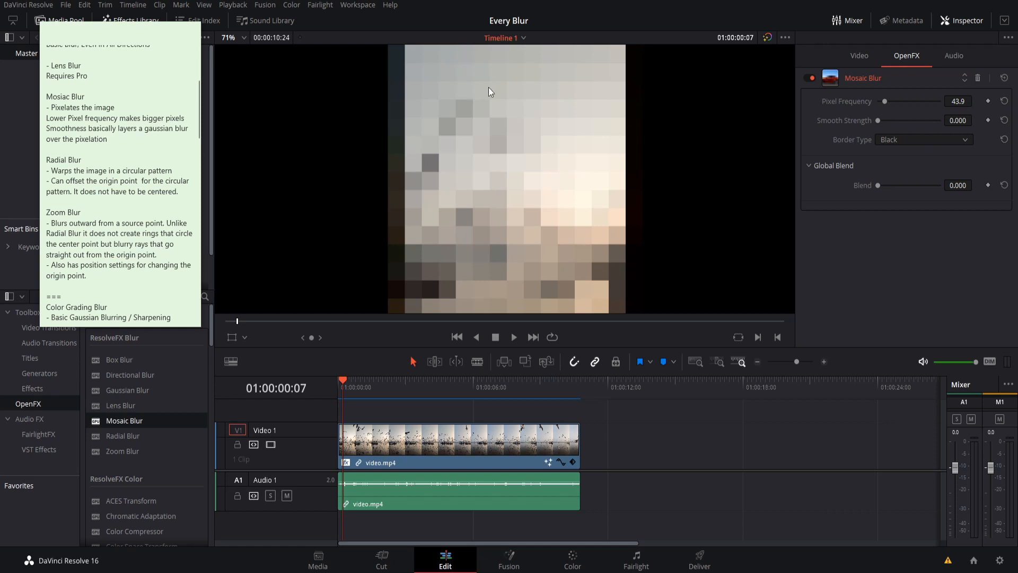
pyautogui.moveTo(883, 122)
pyautogui.mouseDown()
pyautogui.moveTo(915, 119)
pyautogui.moveTo(864, 122)
pyautogui.moveTo(917, 124)
pyautogui.moveTo(875, 123)
pyautogui.mouseUp()
# Try layering a Gaussian Blur with strength 0.738 over the Mosaic Blur, and remove that Gaussian Blur.
pyautogui.moveTo(128, 383); pyautogui.dragTo(535, 455)
pyautogui.click(851, 221)
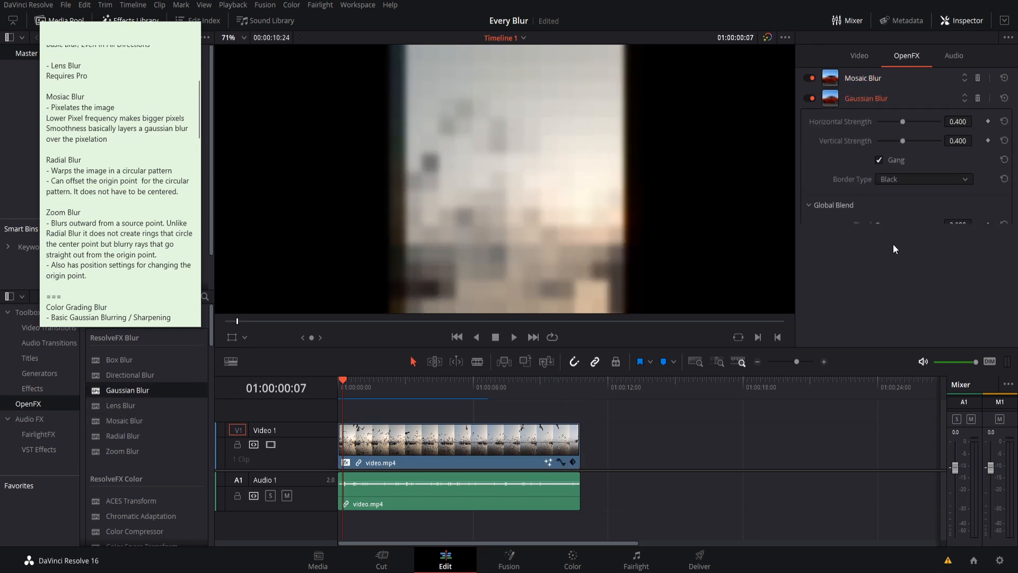
pyautogui.moveTo(905, 122); pyautogui.dragTo(924, 122)
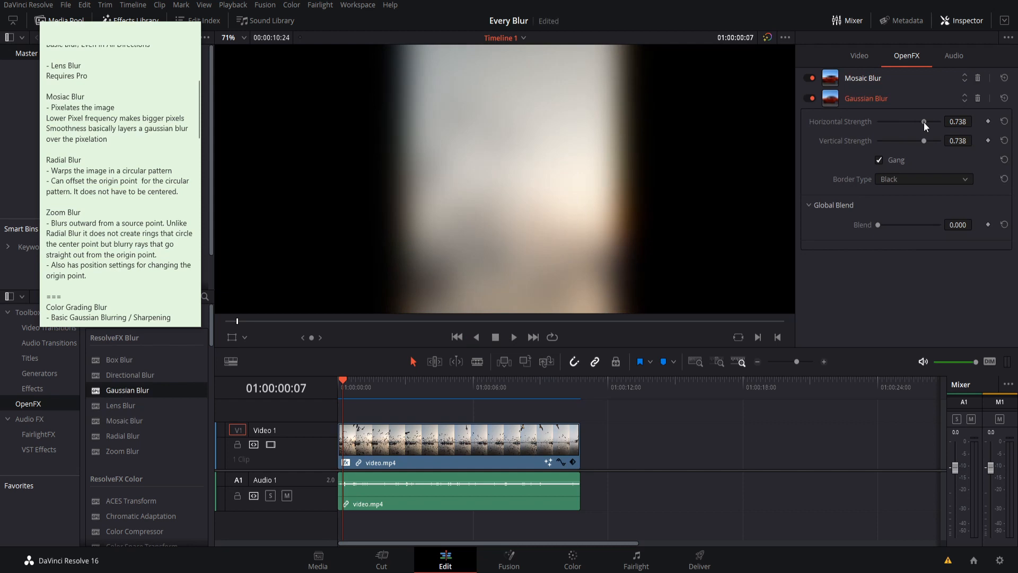
pyautogui.click(979, 99)
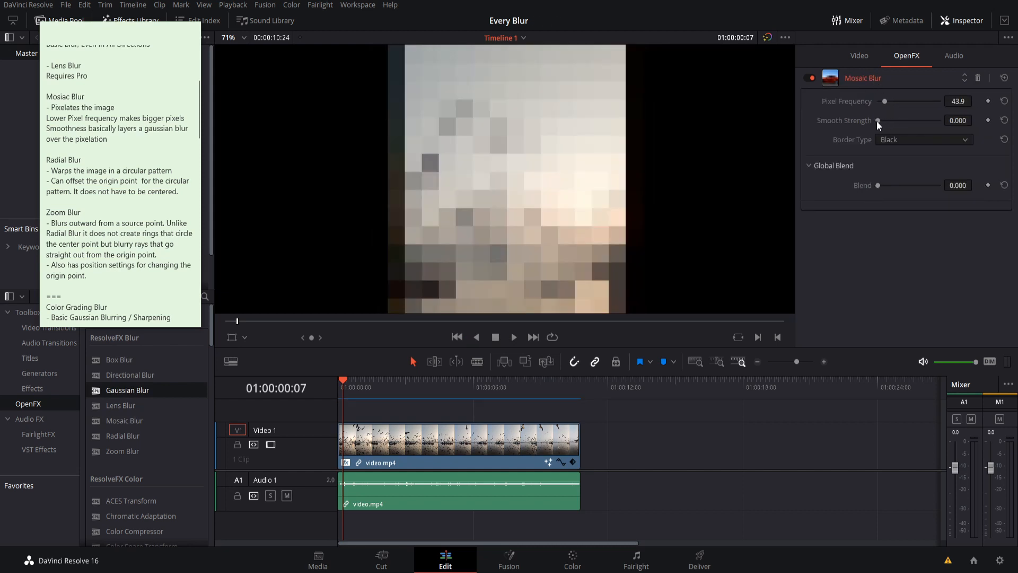
# Raise the Mosaic Blur's smooth strength, and replace the effect on the video.mp4 clip with Radial Blur.
pyautogui.moveTo(878, 121); pyautogui.dragTo(914, 123)
pyautogui.click(978, 78)
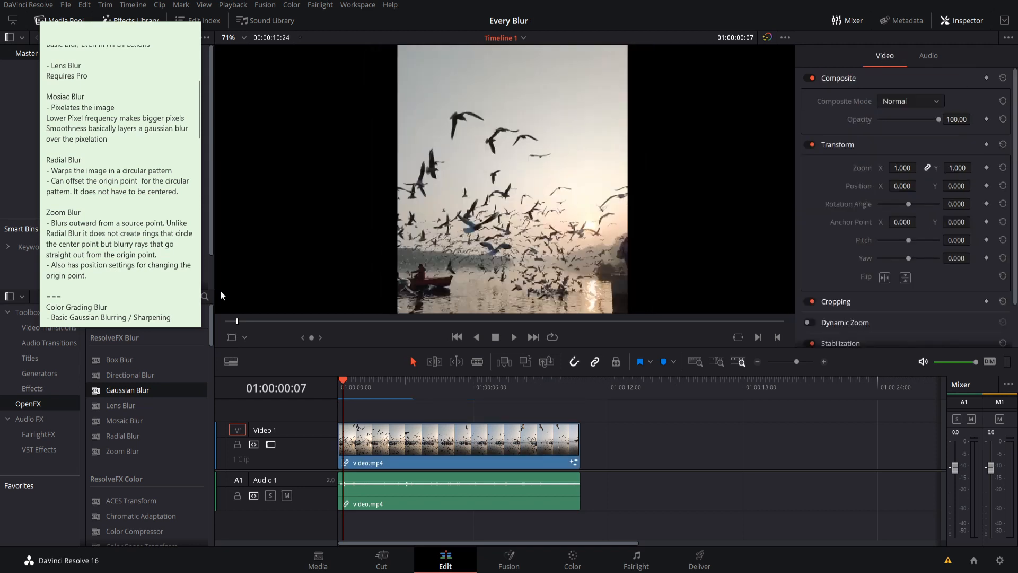
pyautogui.moveTo(135, 435); pyautogui.dragTo(460, 431)
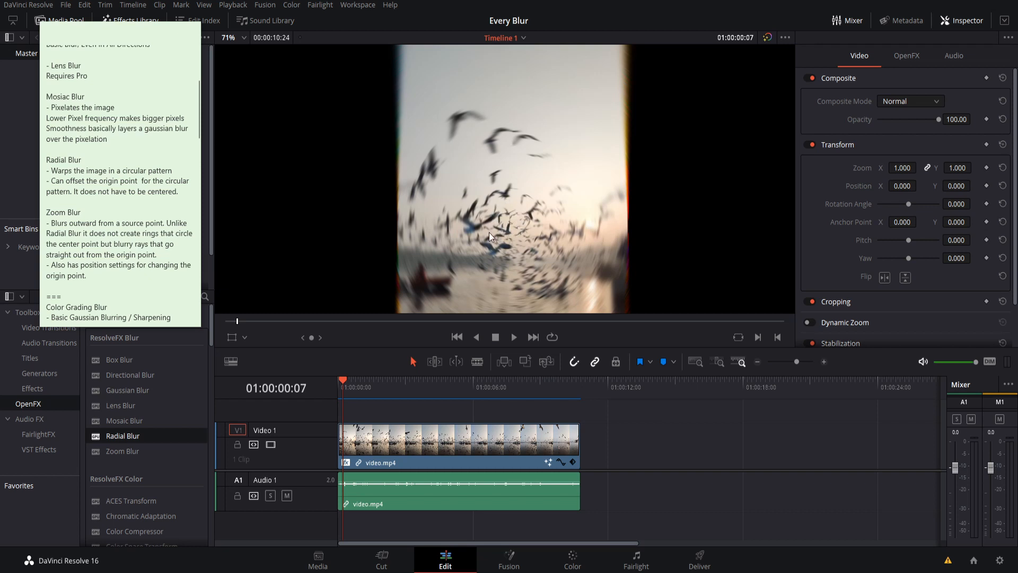
# Try the Radial Blur with smooth strength 0.729, X position 0.390 and Y position 0.762, saving the project between adjustments.
pyautogui.scroll(-2, 533, 211)
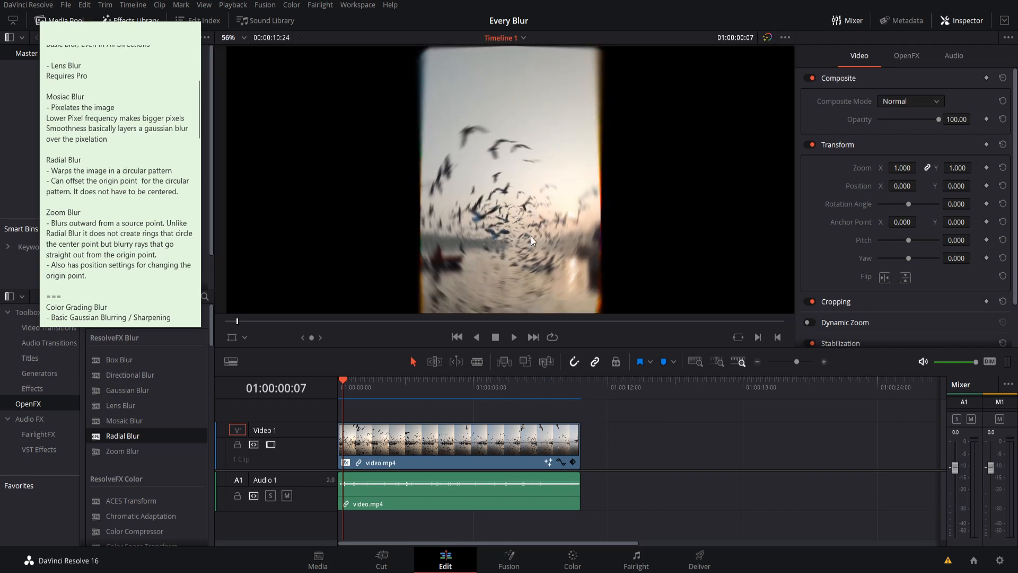
pyautogui.scroll(-1, 528, 201)
pyautogui.scroll(1, 502, 163)
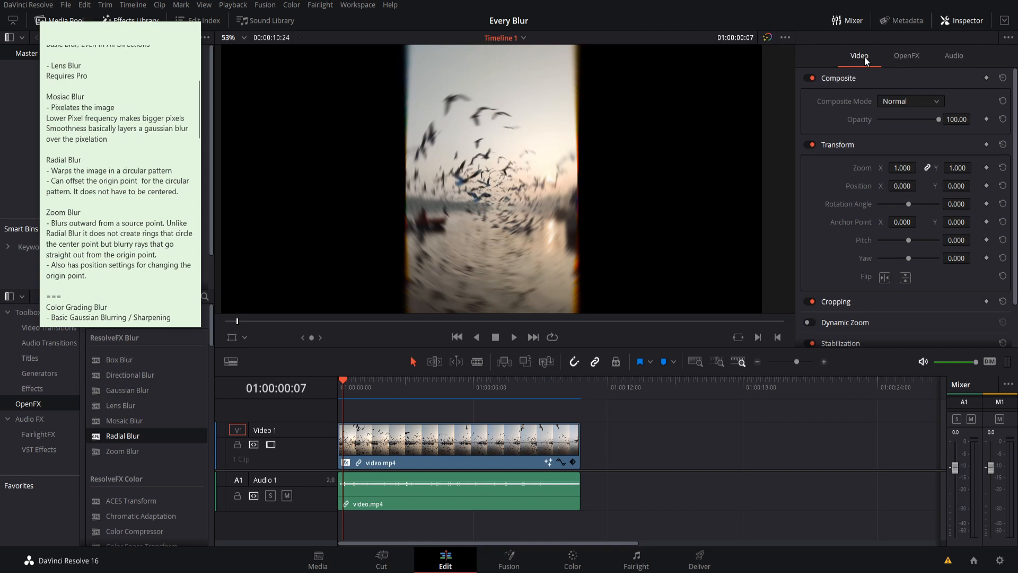
pyautogui.click(915, 55)
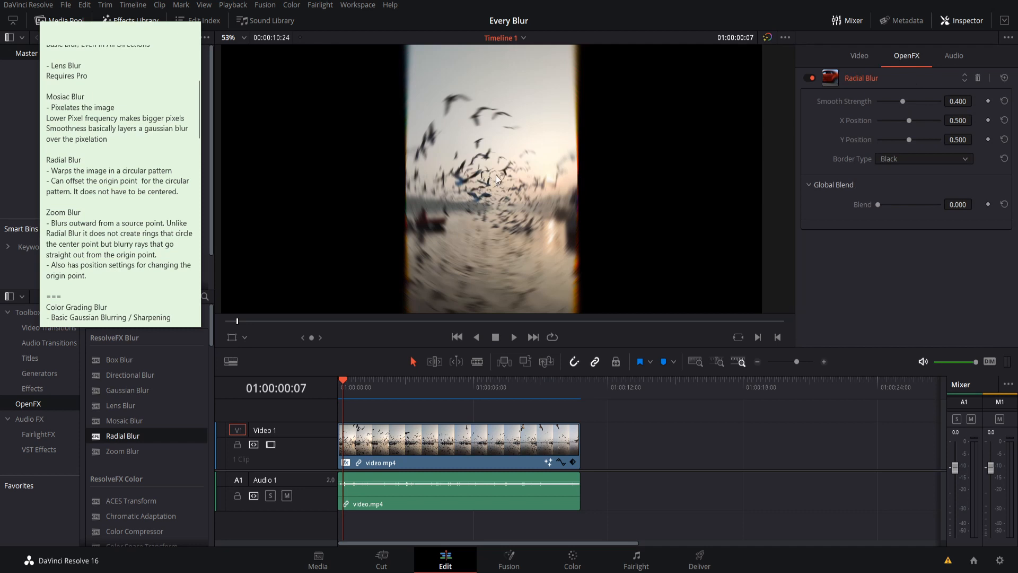
pyautogui.moveTo(909, 123)
pyautogui.mouseDown()
pyautogui.moveTo(927, 122)
pyautogui.moveTo(880, 123)
pyautogui.moveTo(935, 122)
pyautogui.moveTo(877, 123)
pyautogui.moveTo(924, 102)
pyautogui.moveTo(915, 121)
pyautogui.moveTo(926, 121)
pyautogui.moveTo(885, 121)
pyautogui.moveTo(902, 120)
pyautogui.mouseUp()
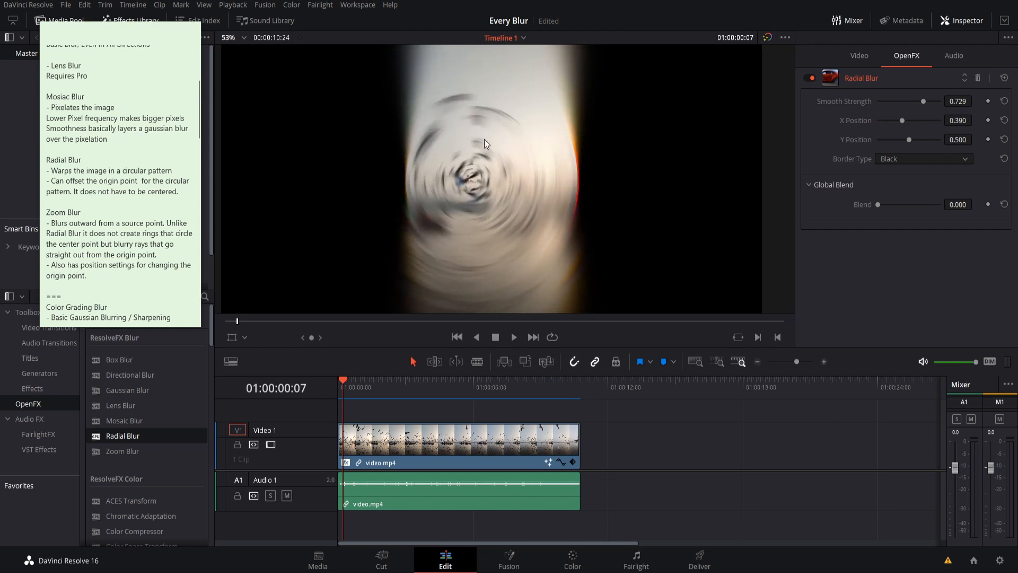
pyautogui.hotkey('ctrl', 's')
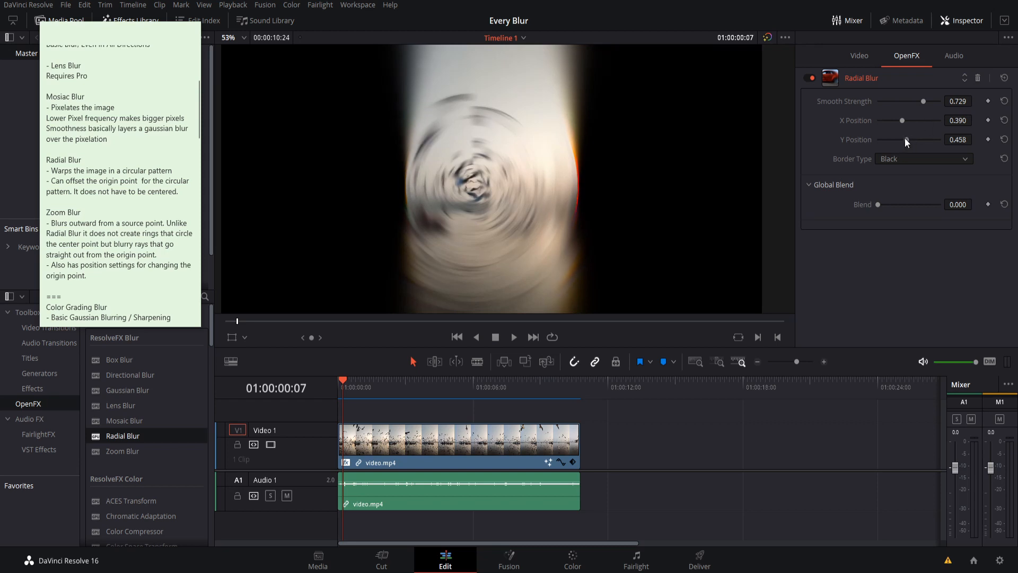
pyautogui.moveTo(905, 138); pyautogui.dragTo(925, 126)
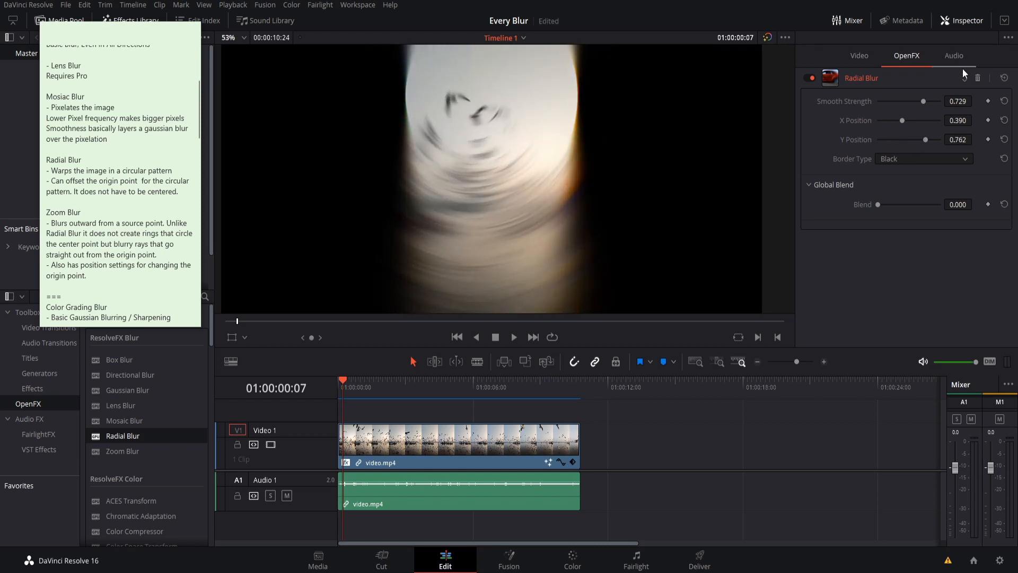
# Replace the clip's Radial Blur with Zoom Blur, and try smooth strength 0.544, X position 0.458 and Y position 0.439.
pyautogui.click(978, 79)
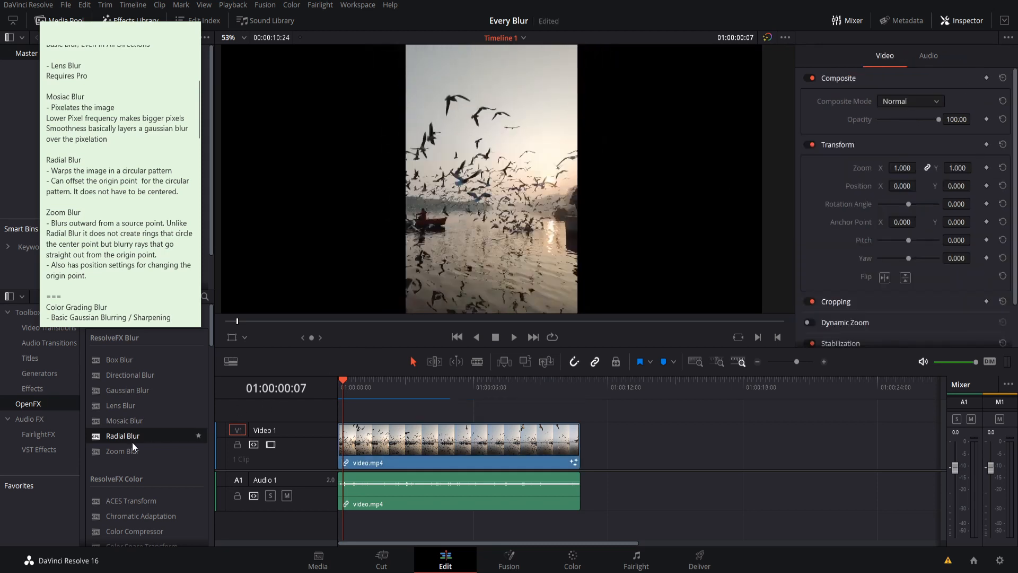
pyautogui.moveTo(134, 451); pyautogui.dragTo(386, 444)
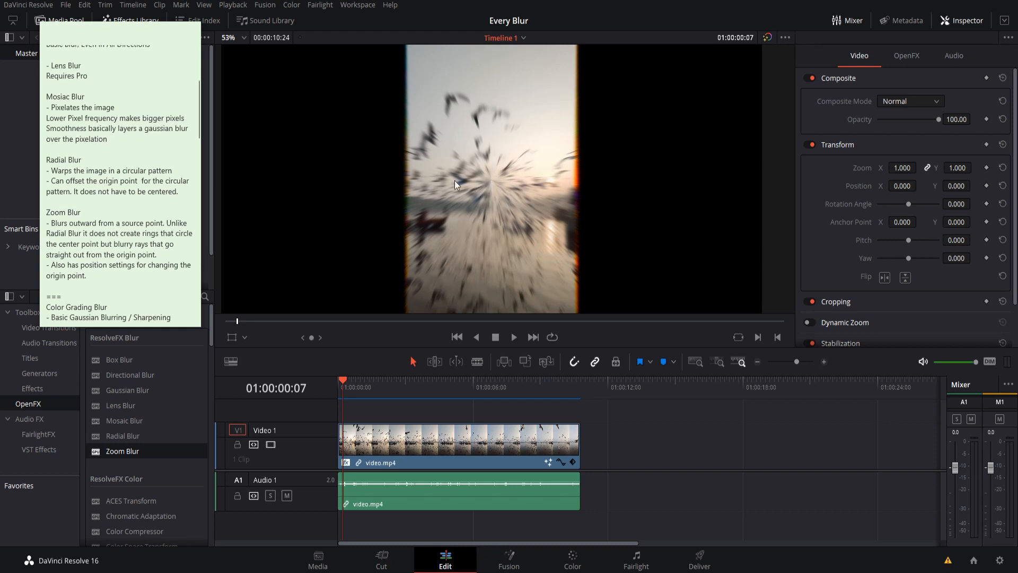
pyautogui.click(908, 57)
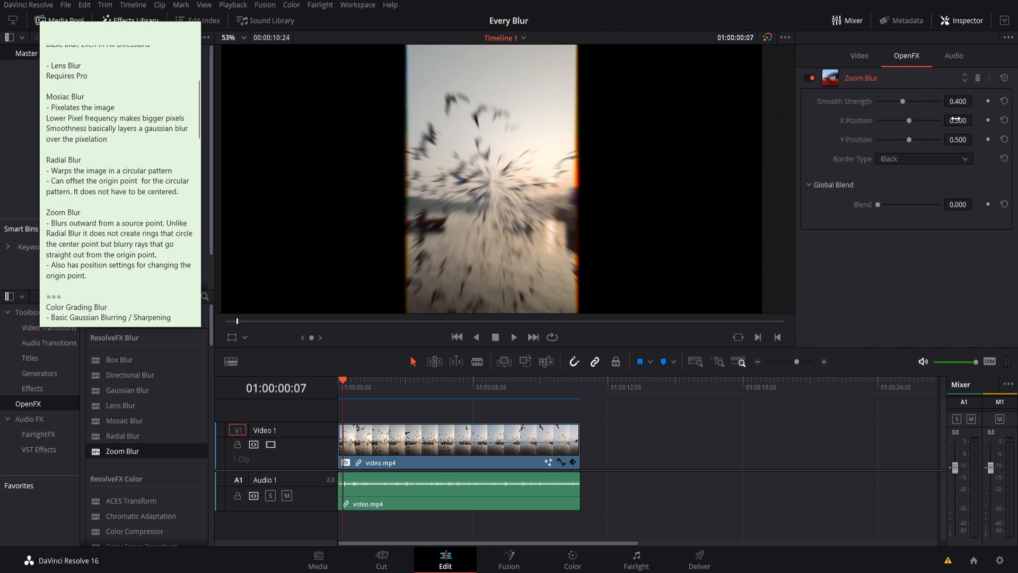
pyautogui.moveTo(956, 120); pyautogui.dragTo(968, 139)
pyautogui.moveTo(959, 101); pyautogui.dragTo(975, 120)
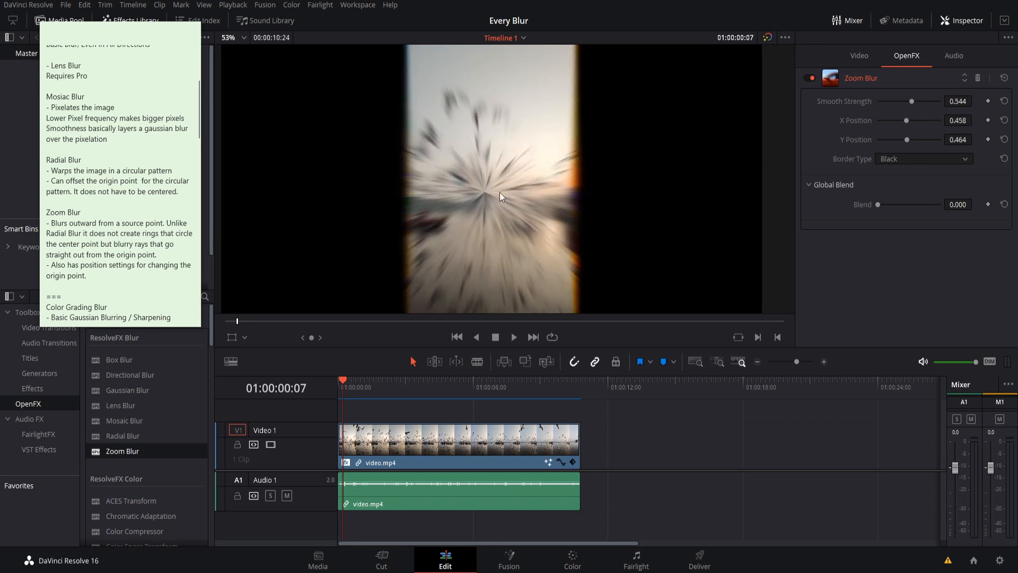
pyautogui.moveTo(958, 139); pyautogui.dragTo(957, 139)
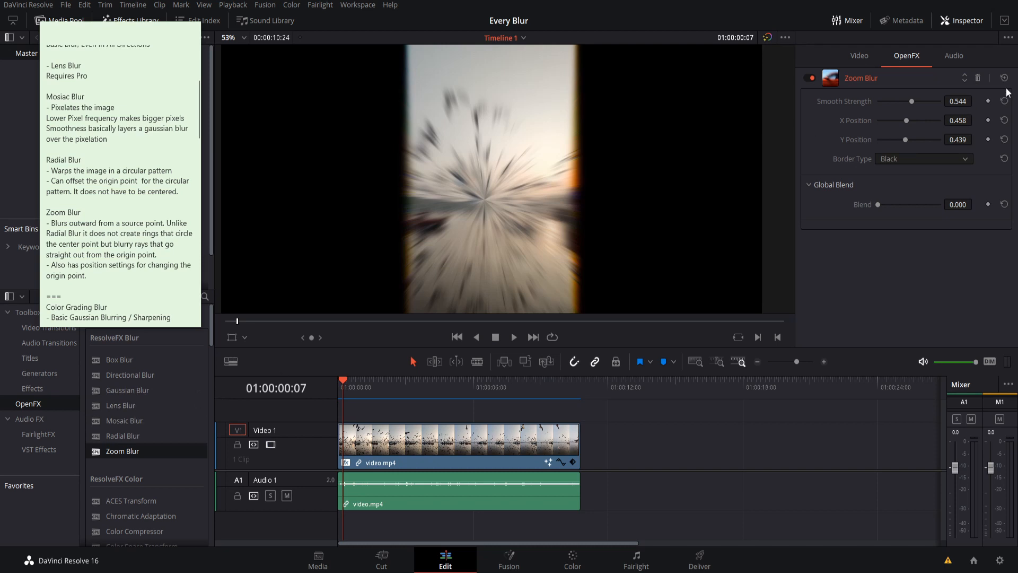
# Remove the Zoom Blur from the clip, and reset node 01's blur radius and H/V ratio to 0.50 in Blur mode on the Color page.
pyautogui.click(978, 77)
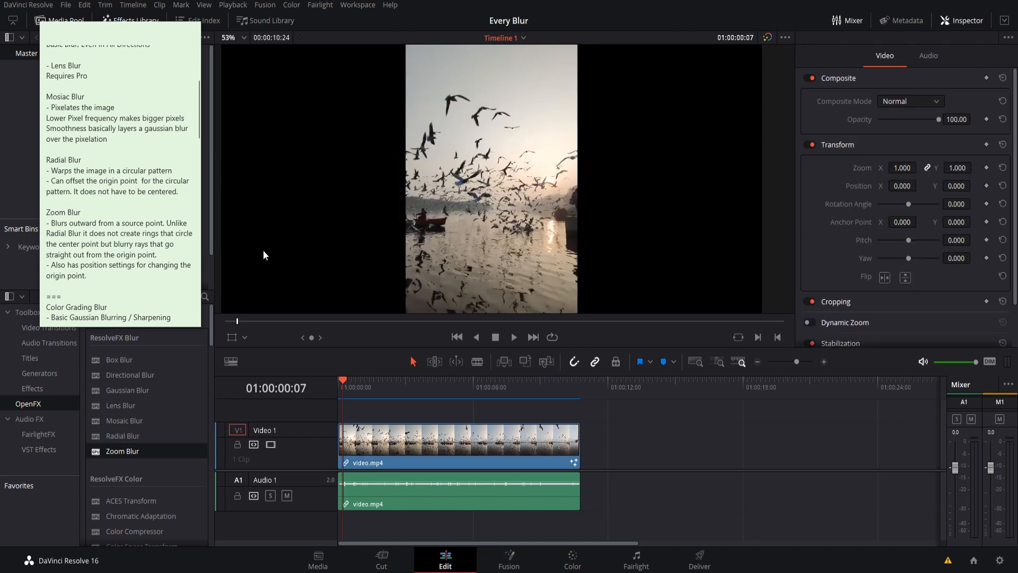
pyautogui.click(570, 563)
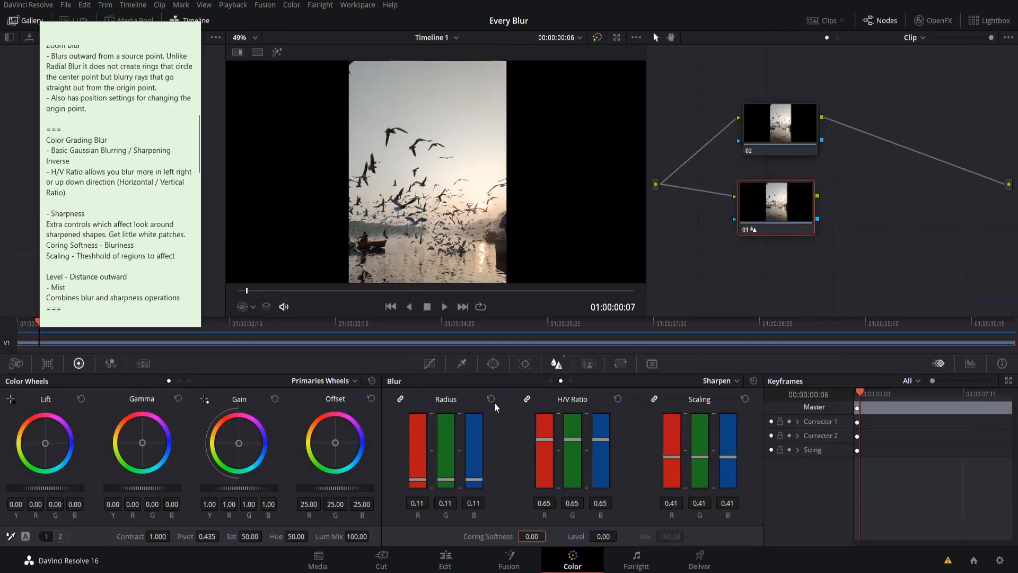
pyautogui.click(737, 380)
pyautogui.click(724, 395)
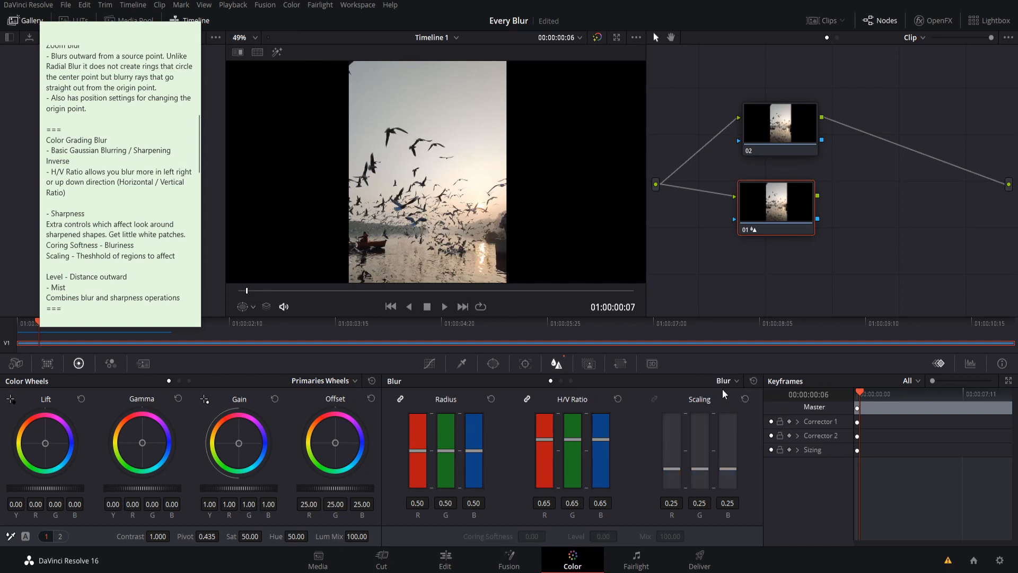
pyautogui.click(736, 382)
pyautogui.click(738, 422)
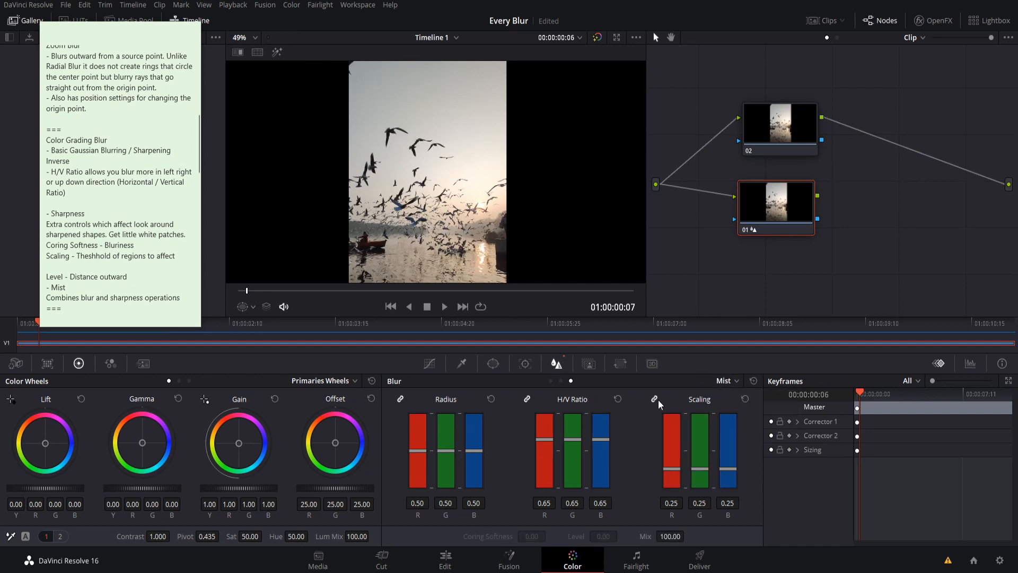
pyautogui.click(618, 399)
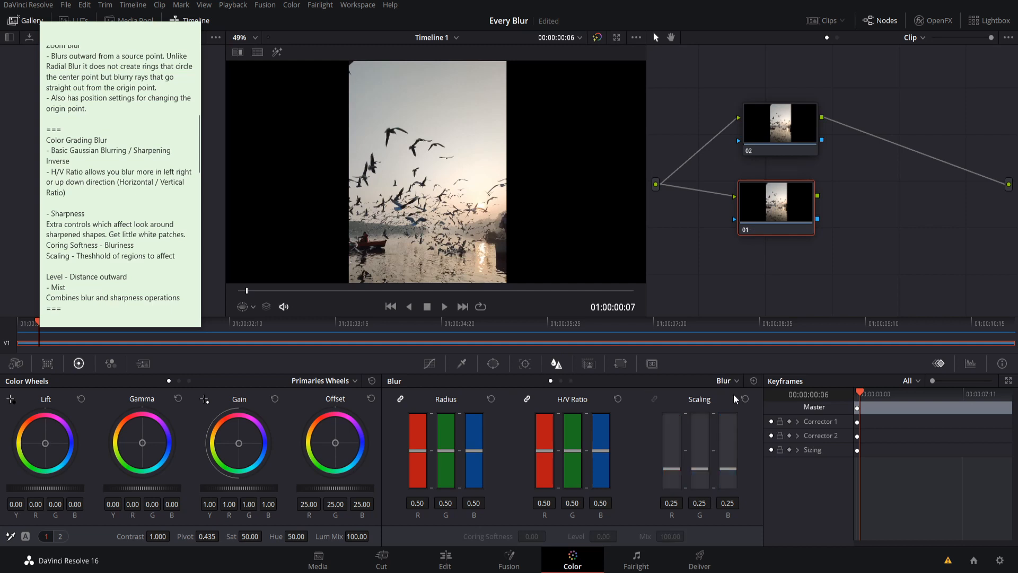
# Raise node 01's blur radius to 0.77 and connect that node to the final output in place of node 02.
pyautogui.moveTo(777, 290); pyautogui.dragTo(752, 284)
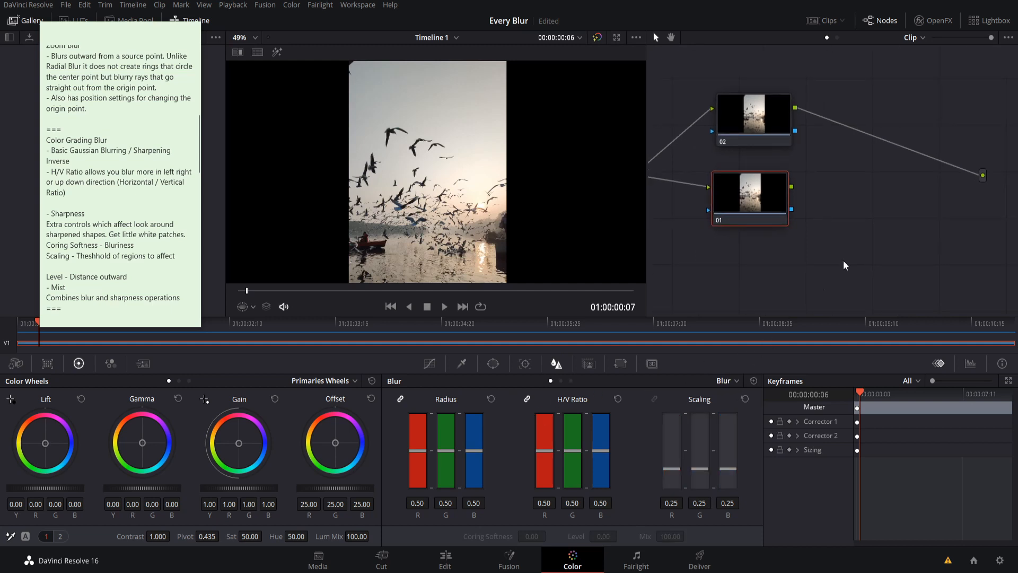
pyautogui.moveTo(852, 257)
pyautogui.mouseDown()
pyautogui.moveTo(813, 261)
pyautogui.moveTo(870, 256)
pyautogui.mouseUp()
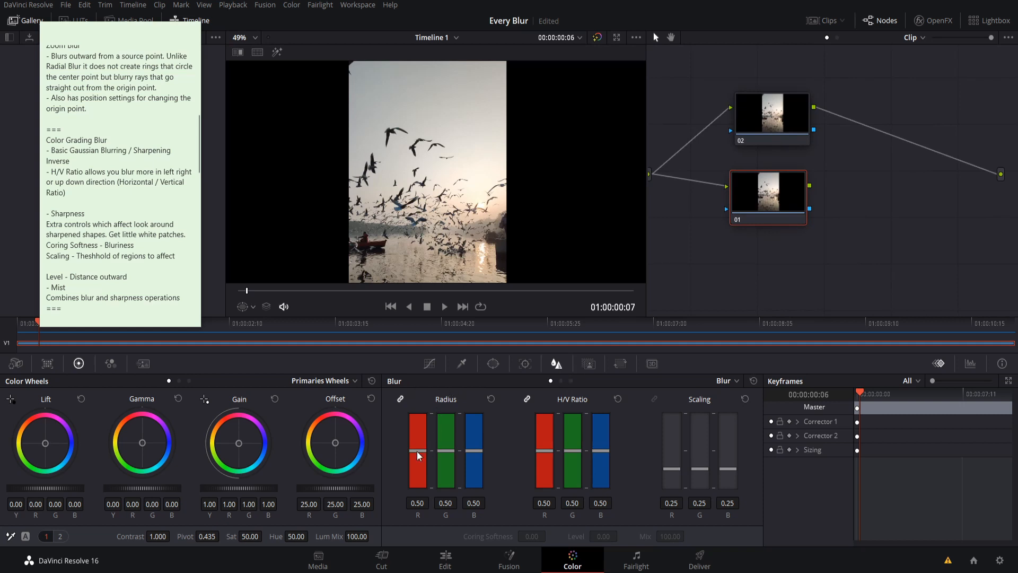
pyautogui.moveTo(419, 455); pyautogui.dragTo(423, 430)
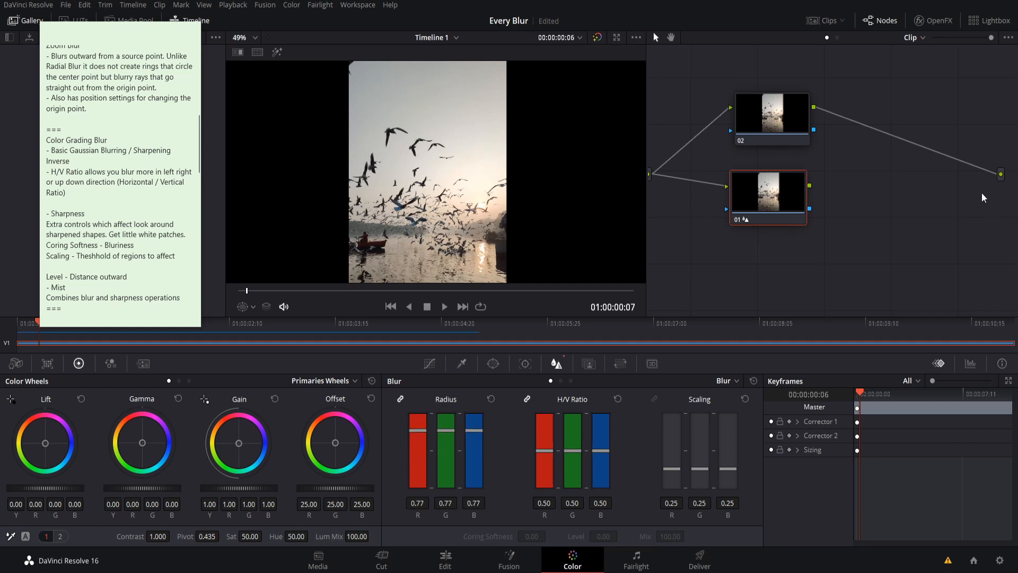
pyautogui.click(981, 168)
pyautogui.moveTo(792, 189); pyautogui.dragTo(893, 187)
pyautogui.moveTo(997, 177); pyautogui.dragTo(1001, 174)
pyautogui.moveTo(795, 193); pyautogui.dragTo(778, 204)
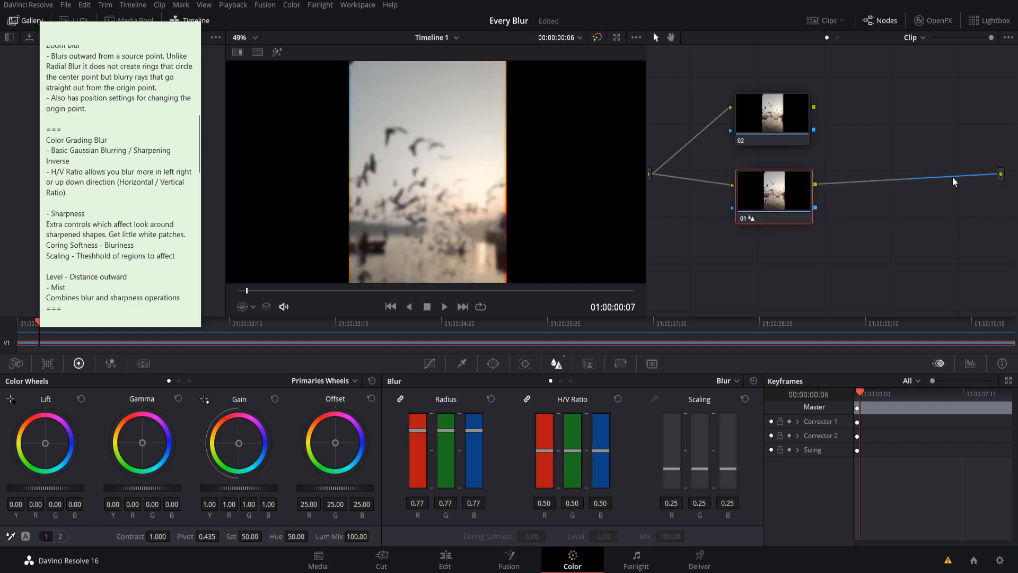
# Try node 01's blur radius at 0.00 and 0.52 before setting 0.90, and move its H/V ratio to 0.73 and down to 0.17.
pyautogui.moveTo(416, 429); pyautogui.dragTo(422, 495)
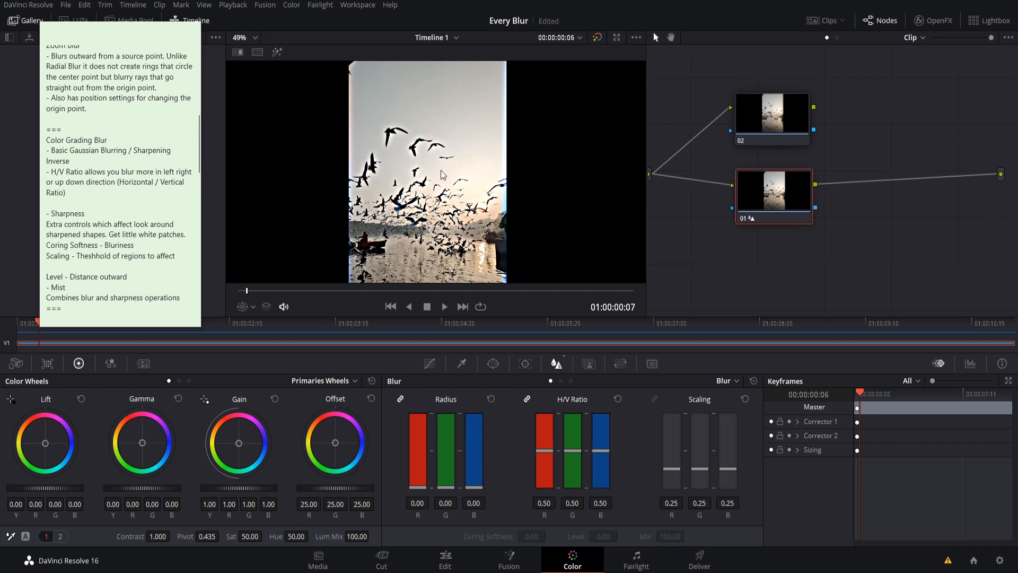
pyautogui.moveTo(422, 487); pyautogui.dragTo(419, 454)
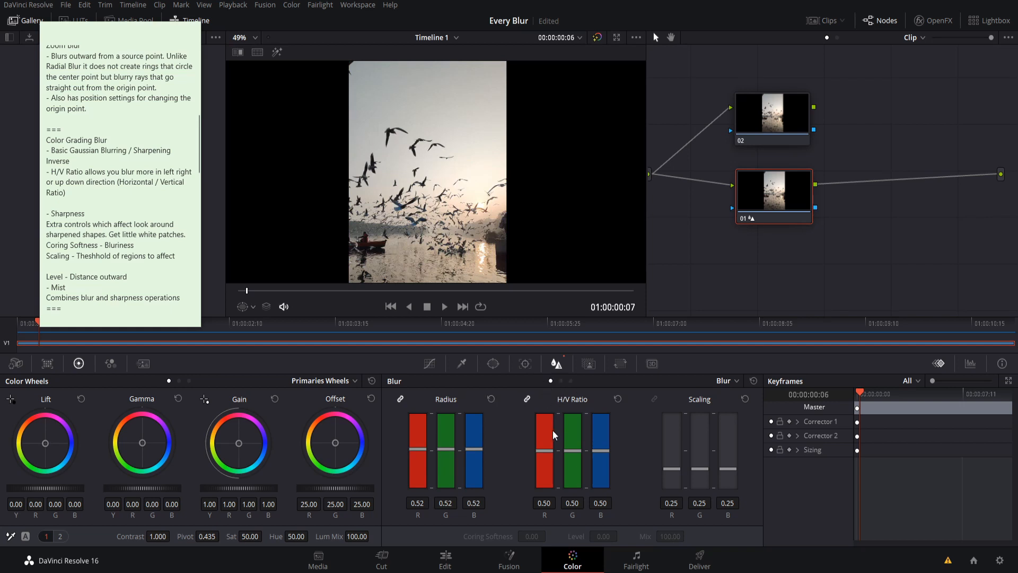
pyautogui.moveTo(552, 430)
pyautogui.mouseDown()
pyautogui.moveTo(550, 489)
pyautogui.moveTo(550, 432)
pyautogui.mouseUp()
pyautogui.moveTo(420, 450); pyautogui.dragTo(425, 415)
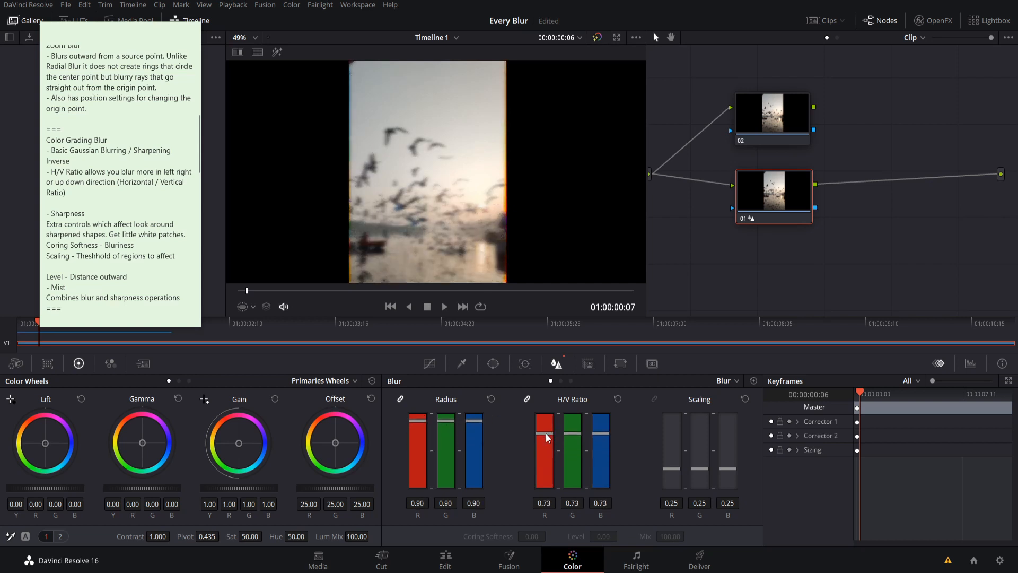
pyautogui.moveTo(545, 433); pyautogui.dragTo(545, 474)
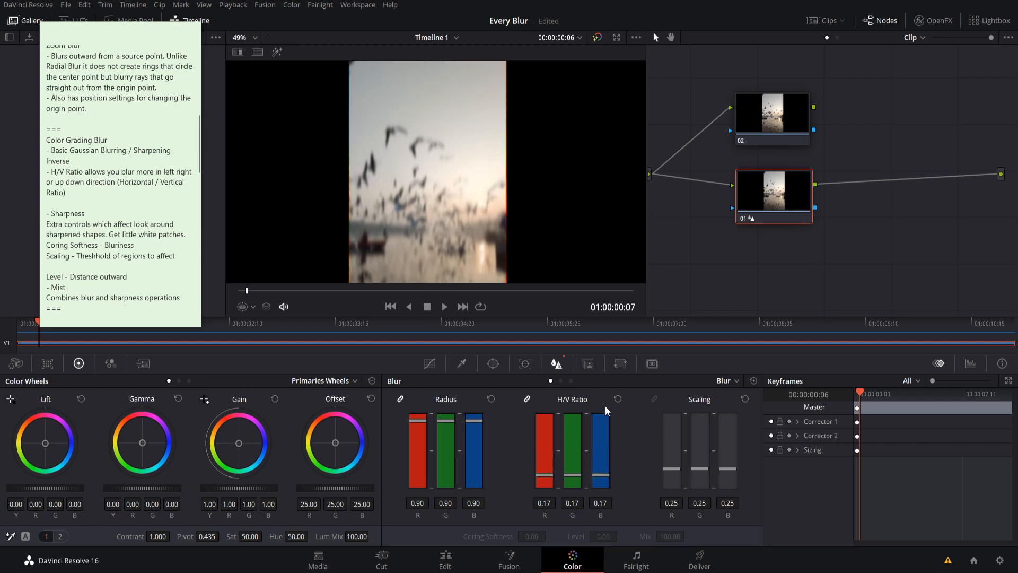
# Switch node 01 to Sharpen mode with radius 0.29, and try the scaling at 0.77, 0.36 and 0.00.
pyautogui.click(561, 381)
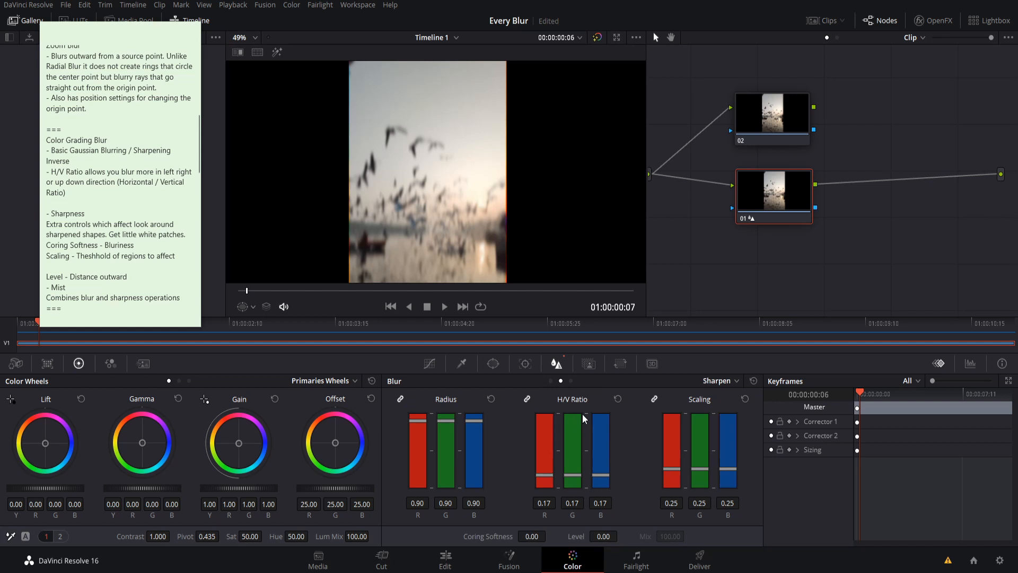
pyautogui.moveTo(416, 420); pyautogui.dragTo(417, 472)
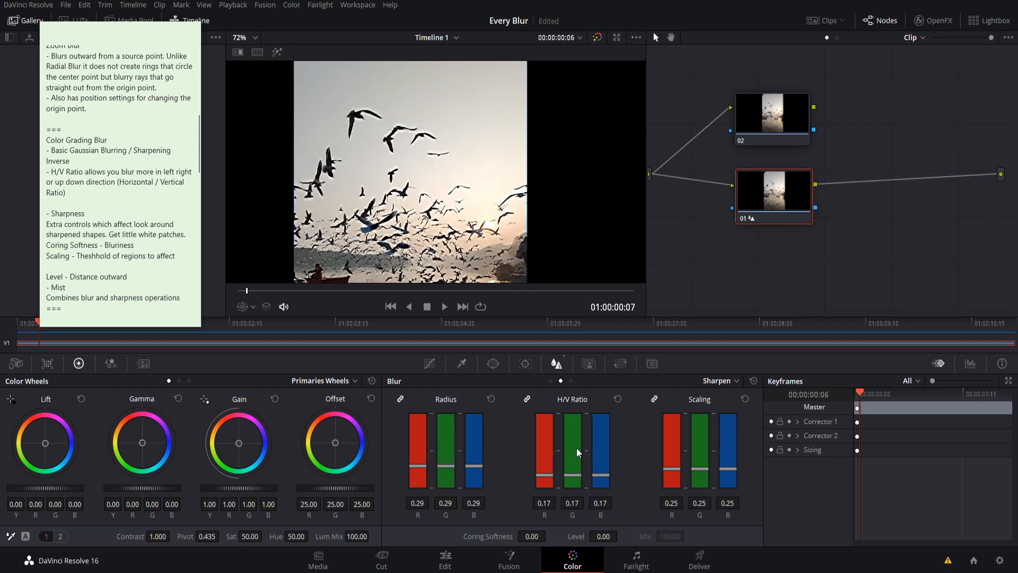
pyautogui.moveTo(667, 464); pyautogui.dragTo(679, 434)
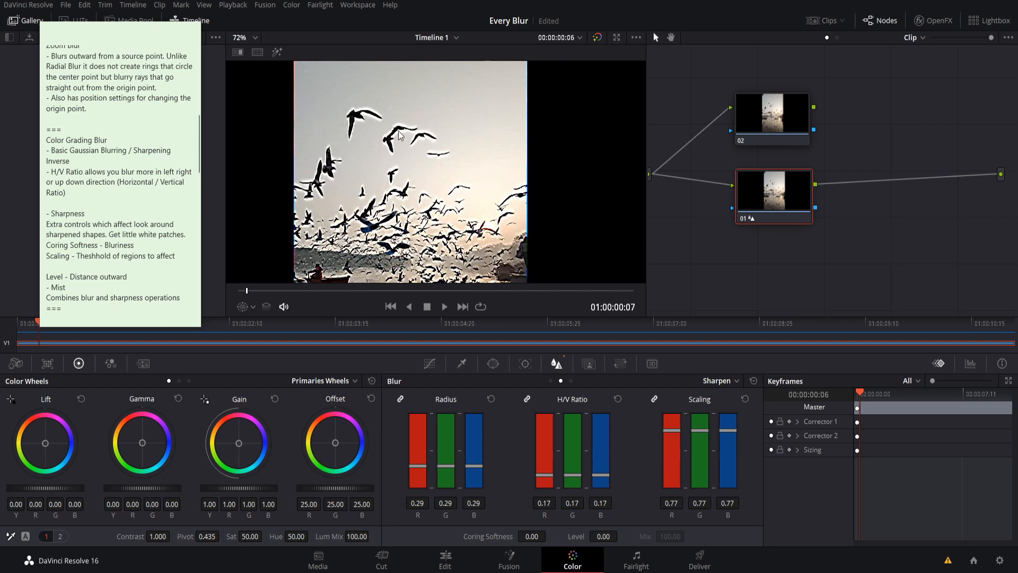
pyautogui.moveTo(679, 429); pyautogui.dragTo(679, 459)
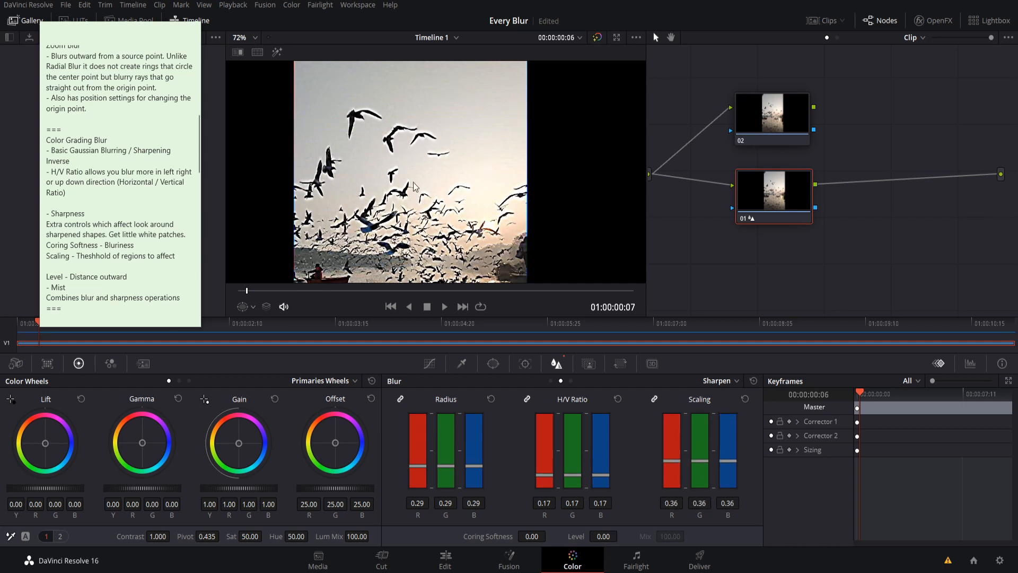
pyautogui.moveTo(670, 460); pyautogui.dragTo(681, 492)
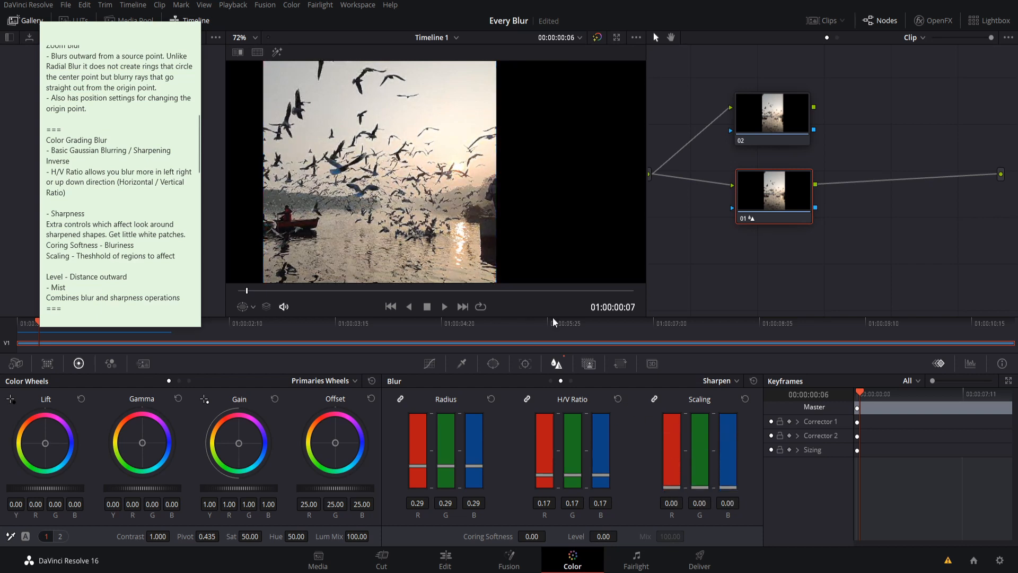
# Try the Sharpen radius at 0.52, raise the scaling to 0.73, and lower the radius to 0.19.
pyautogui.moveTo(417, 467)
pyautogui.mouseDown()
pyautogui.moveTo(420, 490)
pyautogui.moveTo(425, 412)
pyautogui.moveTo(423, 449)
pyautogui.mouseUp()
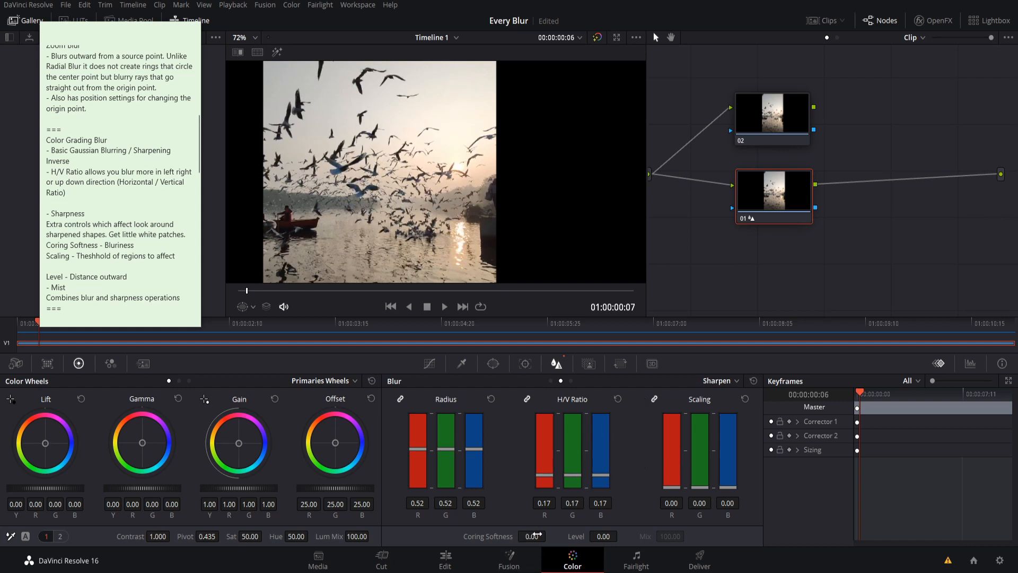
pyautogui.moveTo(679, 485); pyautogui.dragTo(680, 435)
pyautogui.moveTo(415, 450); pyautogui.dragTo(418, 478)
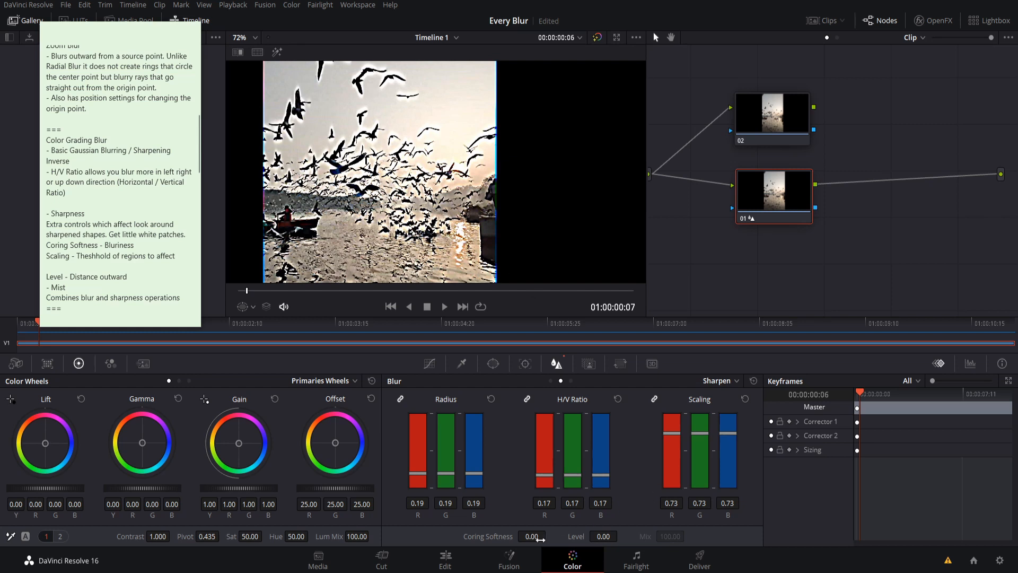
# Try adjusting the Sharpen coring softness on the edges around the birds, leaving it at 0.00.
pyautogui.moveTo(532, 536)
pyautogui.mouseDown()
pyautogui.moveTo(581, 536)
pyautogui.moveTo(530, 536)
pyautogui.mouseUp()
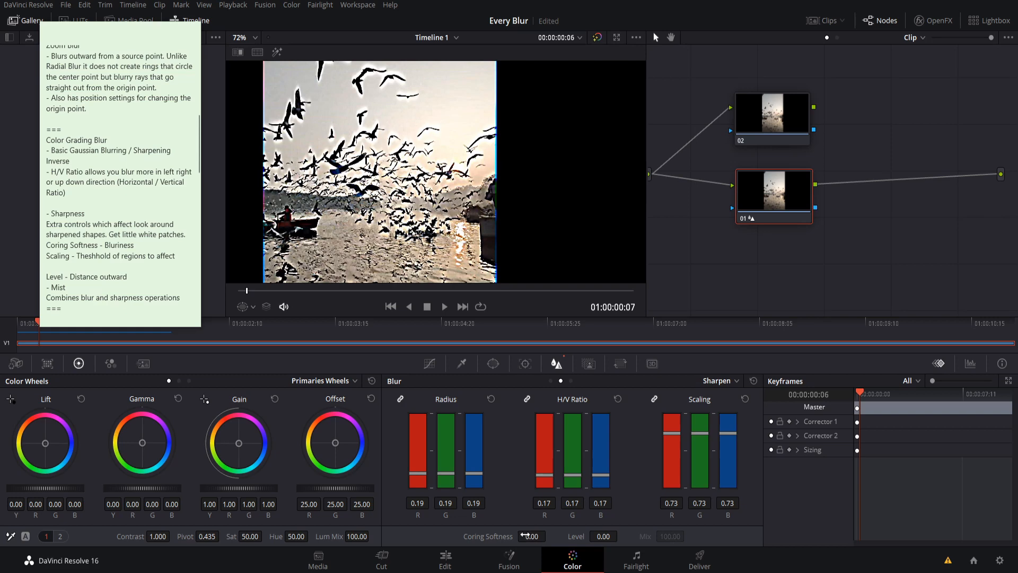
pyautogui.scroll(5, 350, 183)
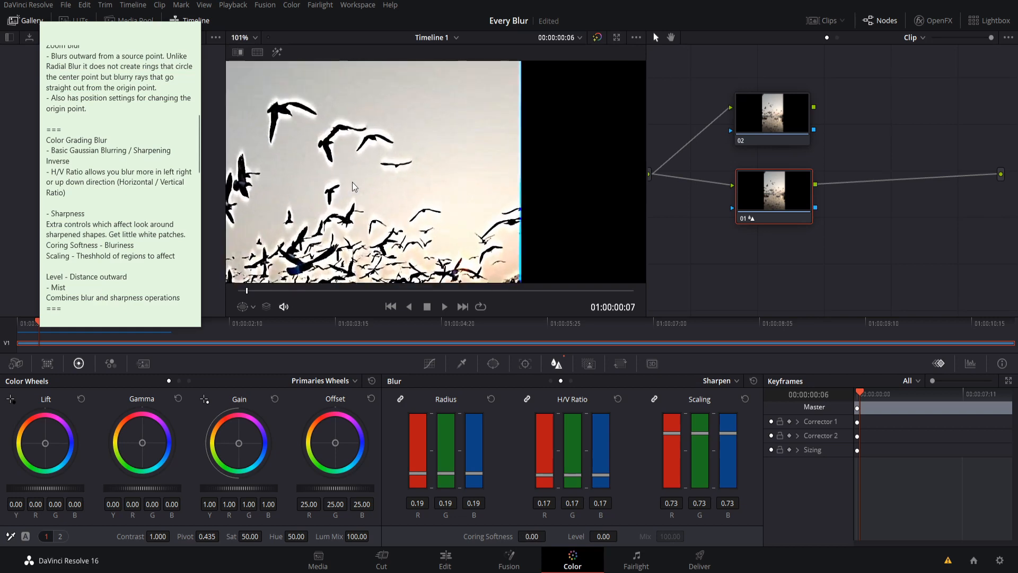
pyautogui.scroll(4, 350, 182)
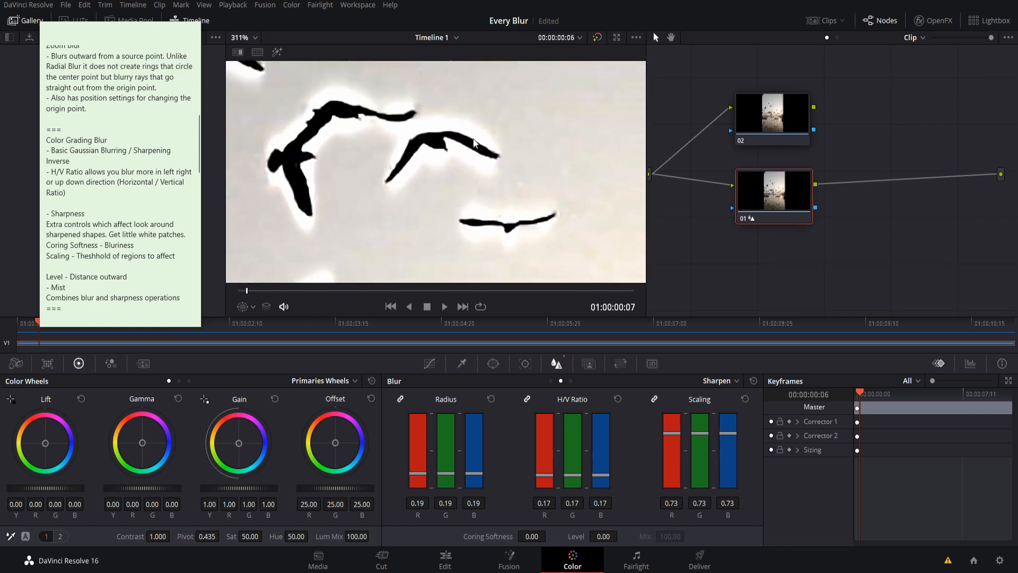
pyautogui.moveTo(523, 535); pyautogui.dragTo(550, 536)
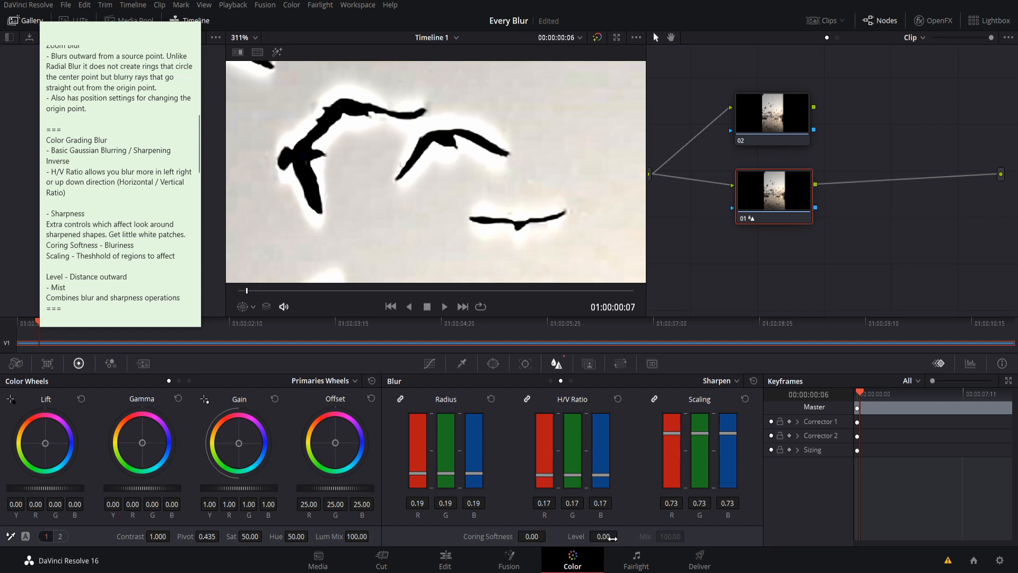
# Try node 01's Sharpen level at 67.00, 2.00 and 42.00, before setting it to 68.00 and the coring softness to 59.00.
pyautogui.moveTo(593, 536); pyautogui.dragTo(620, 536)
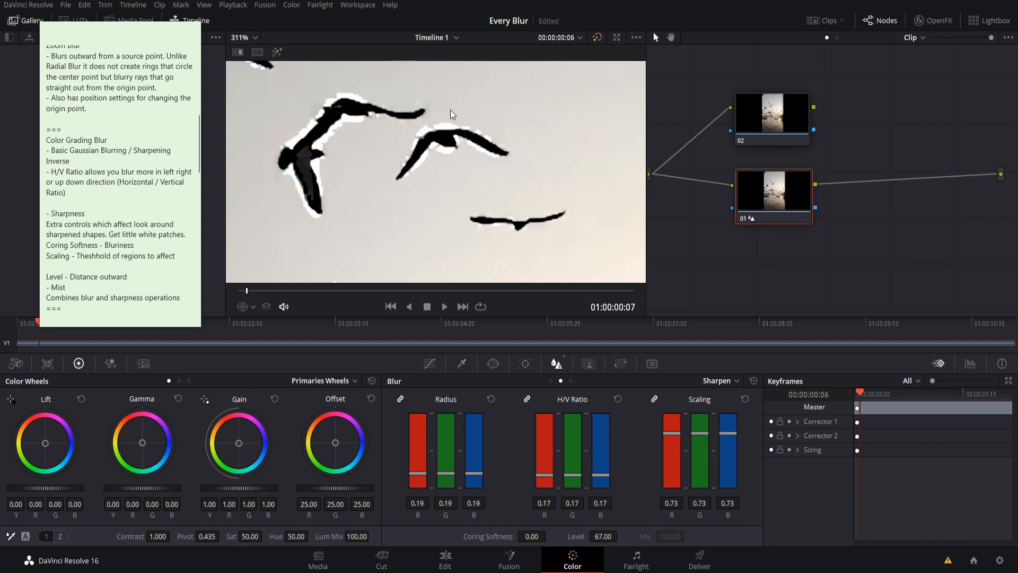
pyautogui.moveTo(588, 540); pyautogui.dragTo(557, 537)
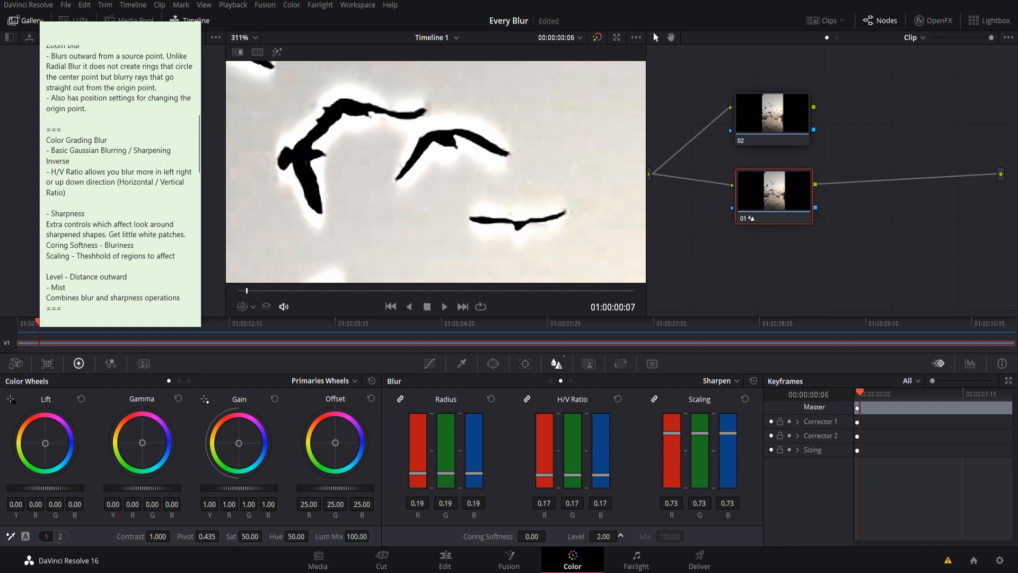
pyautogui.moveTo(603, 537); pyautogui.dragTo(625, 537)
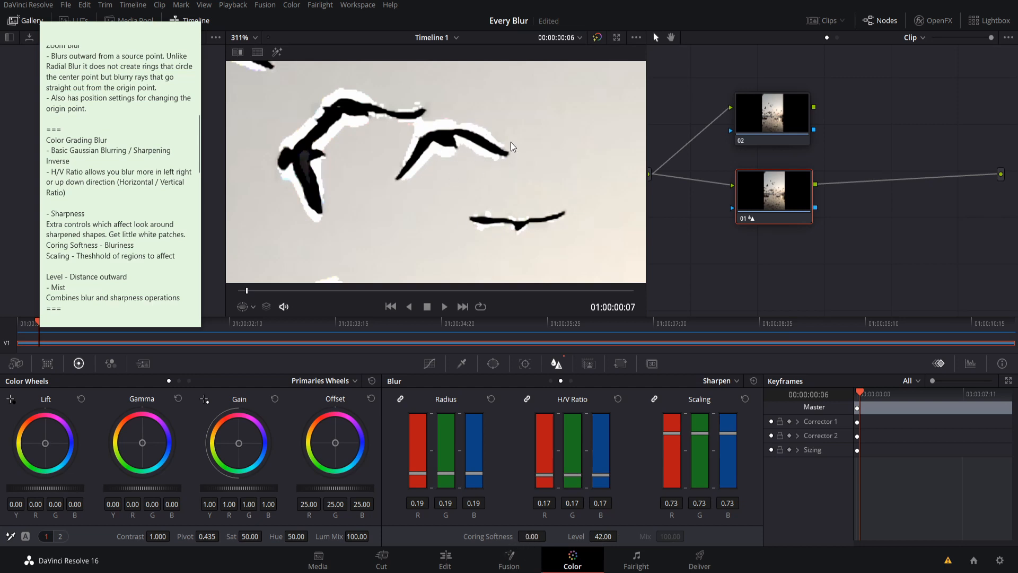
pyautogui.moveTo(532, 532)
pyautogui.mouseDown()
pyautogui.moveTo(565, 536)
pyautogui.moveTo(539, 537)
pyautogui.mouseUp()
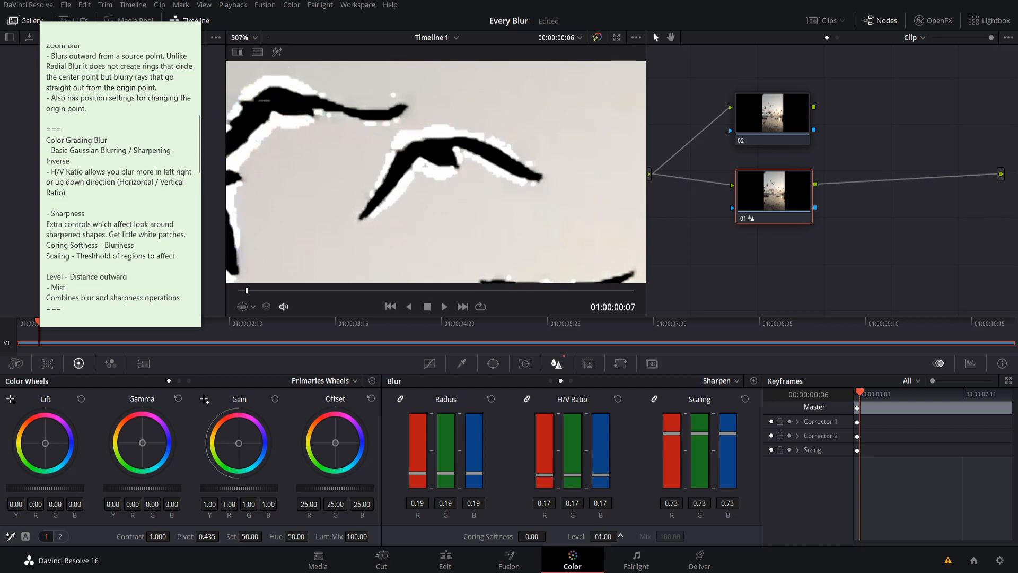
pyautogui.moveTo(620, 536); pyautogui.dragTo(627, 535)
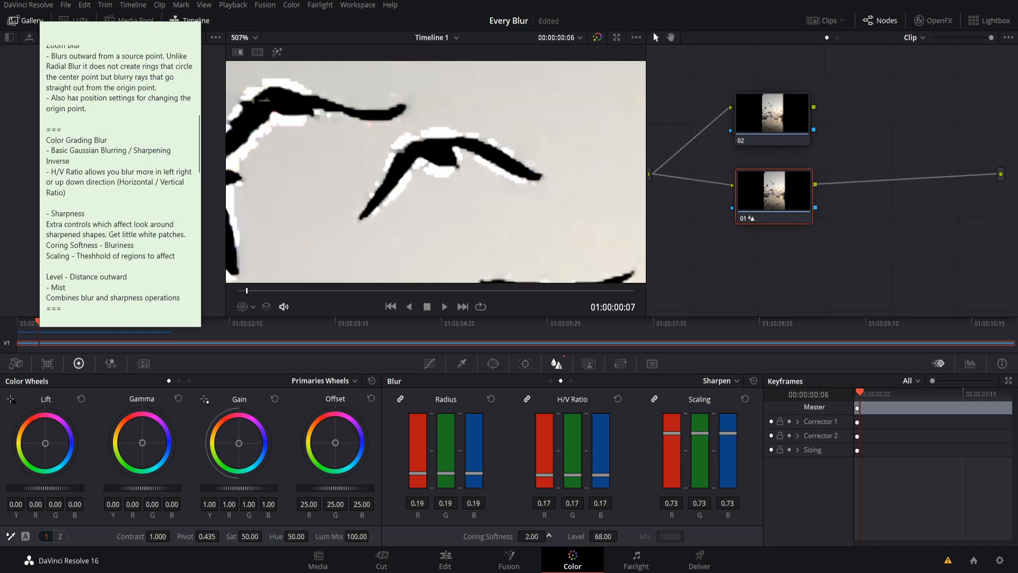
pyautogui.moveTo(550, 536)
pyautogui.mouseDown()
pyautogui.moveTo(568, 536)
pyautogui.moveTo(549, 536)
pyautogui.mouseUp()
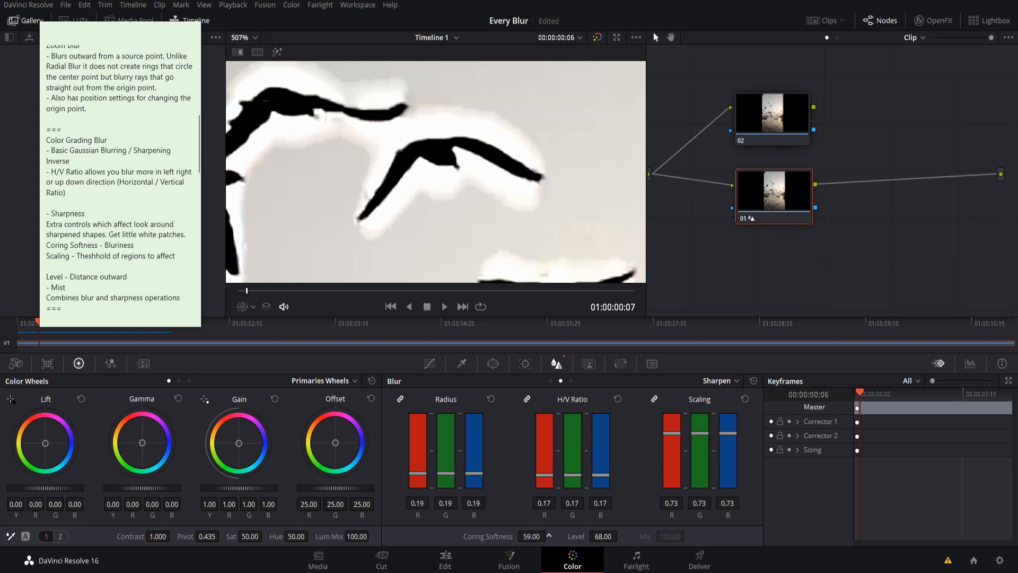
# Switch node 01 to Mist mode, set the mix to 0.00, and raise the radius to 0.46.
pyautogui.scroll(-5, 545, 174)
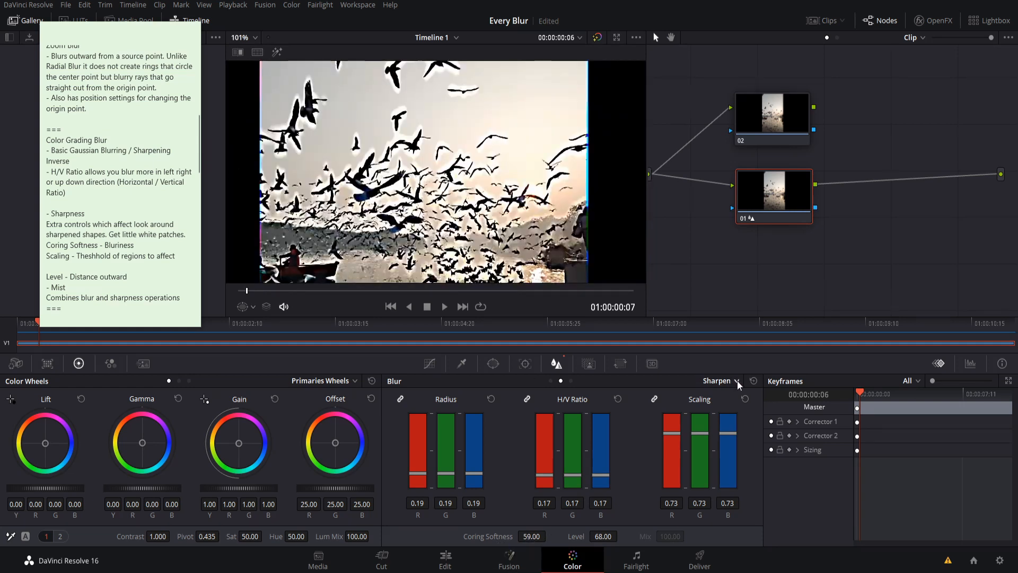
pyautogui.click(737, 381)
pyautogui.click(736, 420)
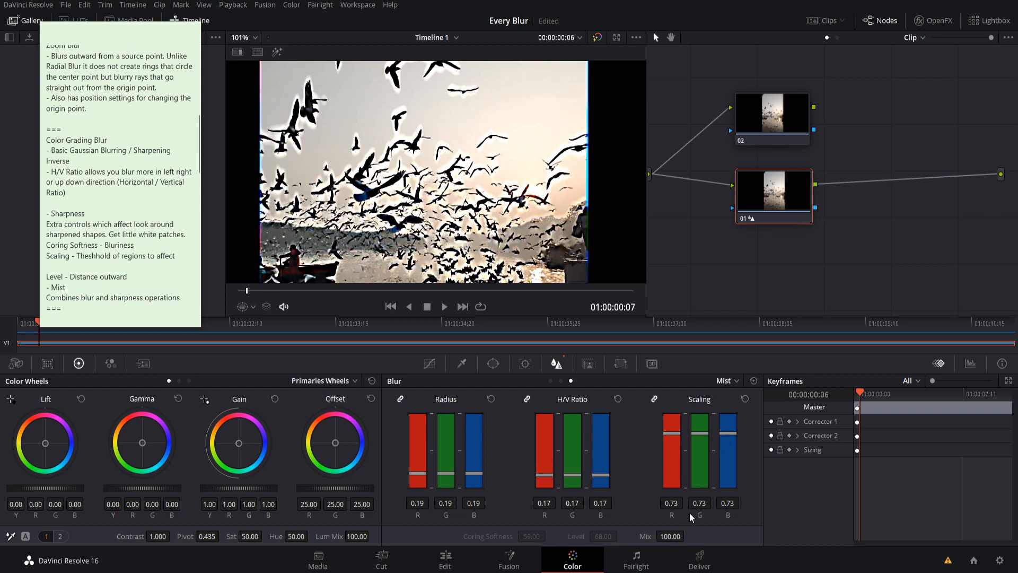
pyautogui.hotkey('ctrl', 's')
pyautogui.moveTo(674, 537); pyautogui.dragTo(621, 537)
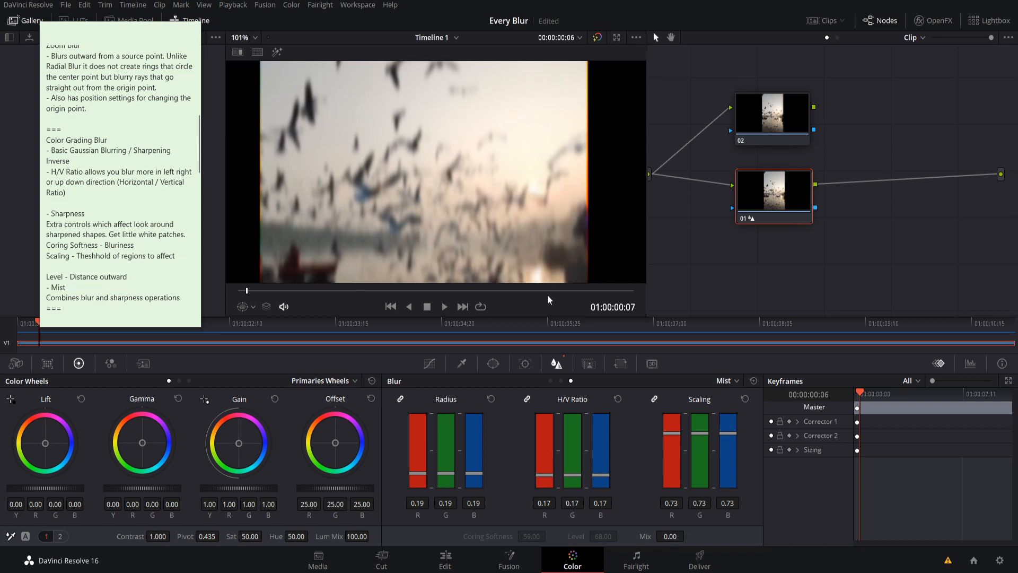
pyautogui.scroll(-4, 497, 190)
pyautogui.moveTo(490, 199); pyautogui.dragTo(511, 174)
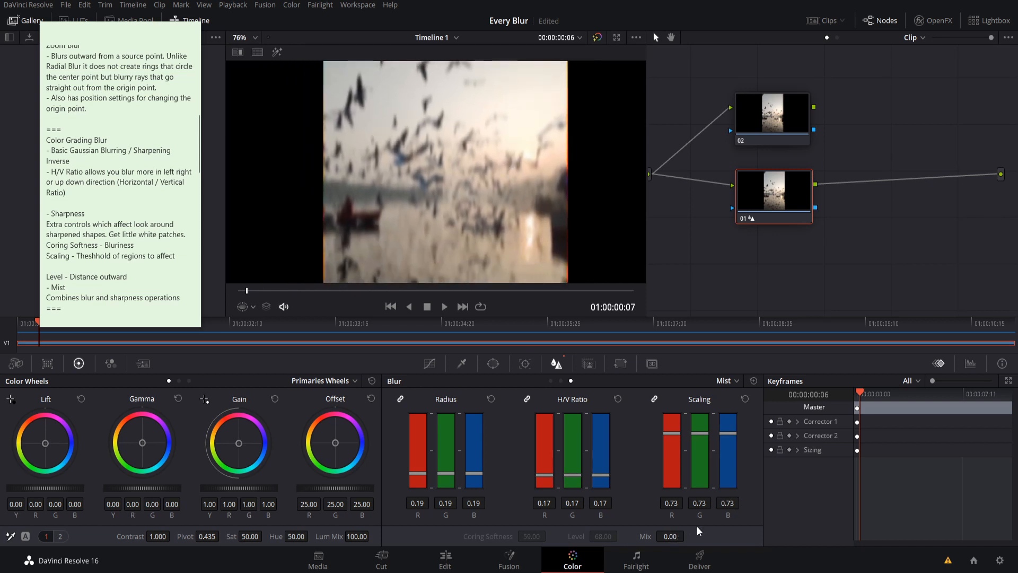
pyautogui.moveTo(419, 472)
pyautogui.mouseDown()
pyautogui.moveTo(419, 421)
pyautogui.moveTo(416, 483)
pyautogui.moveTo(417, 459)
pyautogui.mouseUp()
pyautogui.moveTo(420, 439)
pyautogui.mouseDown()
pyautogui.moveTo(420, 421)
pyautogui.moveTo(420, 455)
pyautogui.mouseUp()
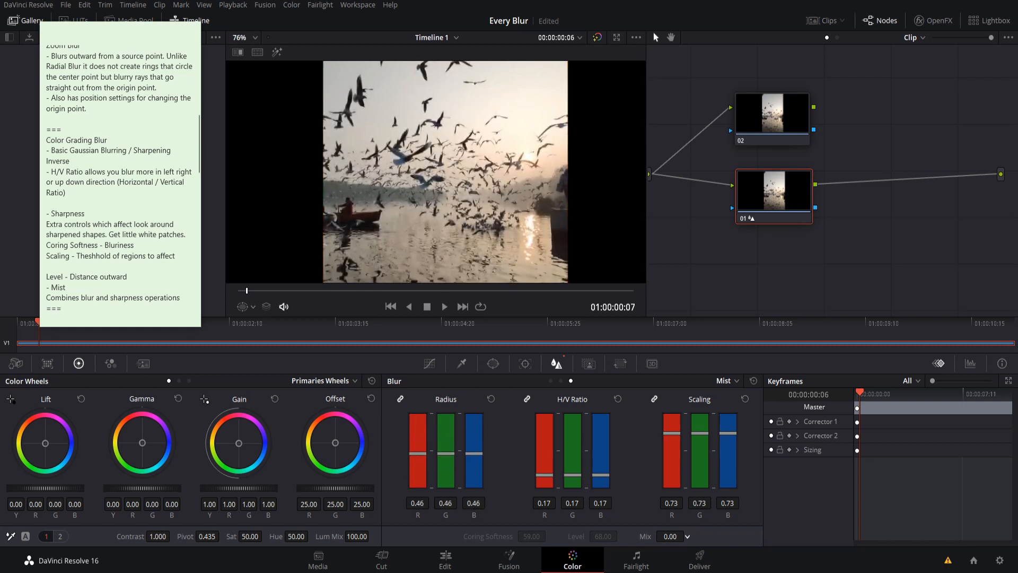
# Vary the Mist mix and radius, leaving radius 0.22 and mix 29.00, and return node 01 to Sharpen mode.
pyautogui.moveTo(672, 537); pyautogui.dragTo(726, 537)
pyautogui.moveTo(423, 454)
pyautogui.mouseDown()
pyautogui.moveTo(422, 422)
pyautogui.moveTo(417, 482)
pyautogui.moveTo(421, 456)
pyautogui.mouseUp()
pyautogui.moveTo(671, 536); pyautogui.dragTo(637, 536)
pyautogui.moveTo(418, 456); pyautogui.dragTo(419, 477)
pyautogui.moveTo(671, 536); pyautogui.dragTo(656, 537)
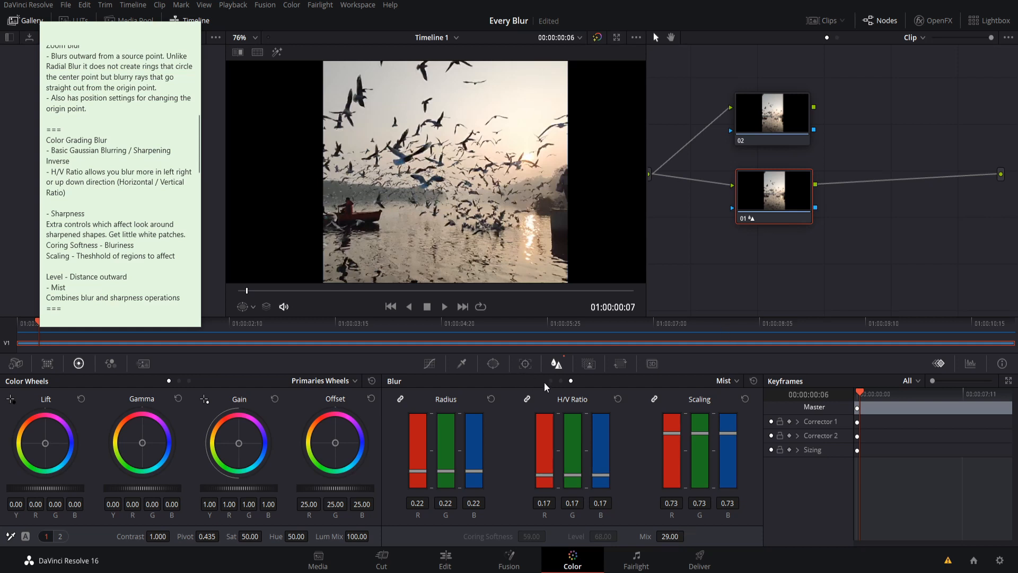
pyautogui.click(561, 380)
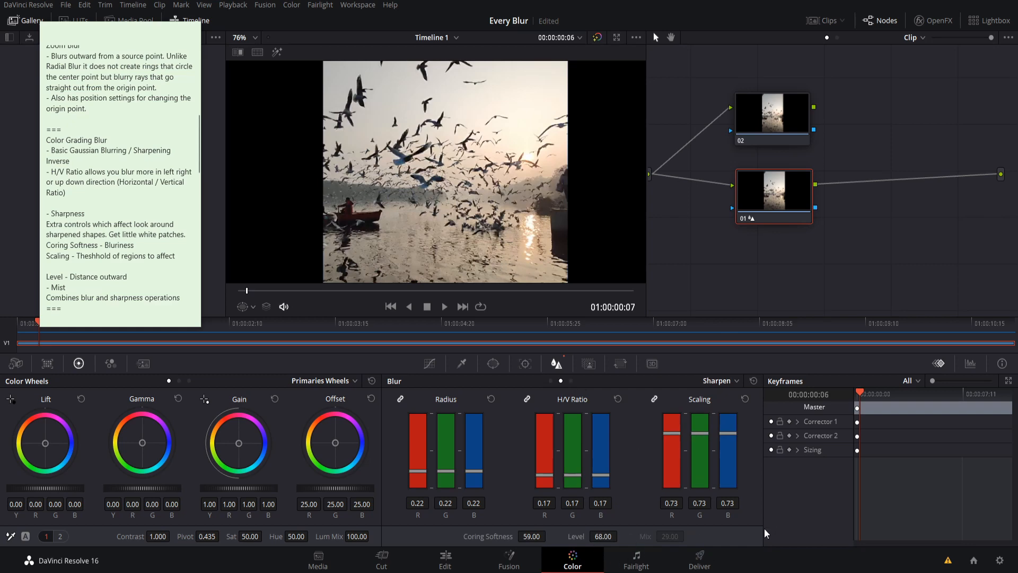
# Switch to the Fusion page and examine the blur nodes connected to MediaIn1.
pyautogui.click(509, 560)
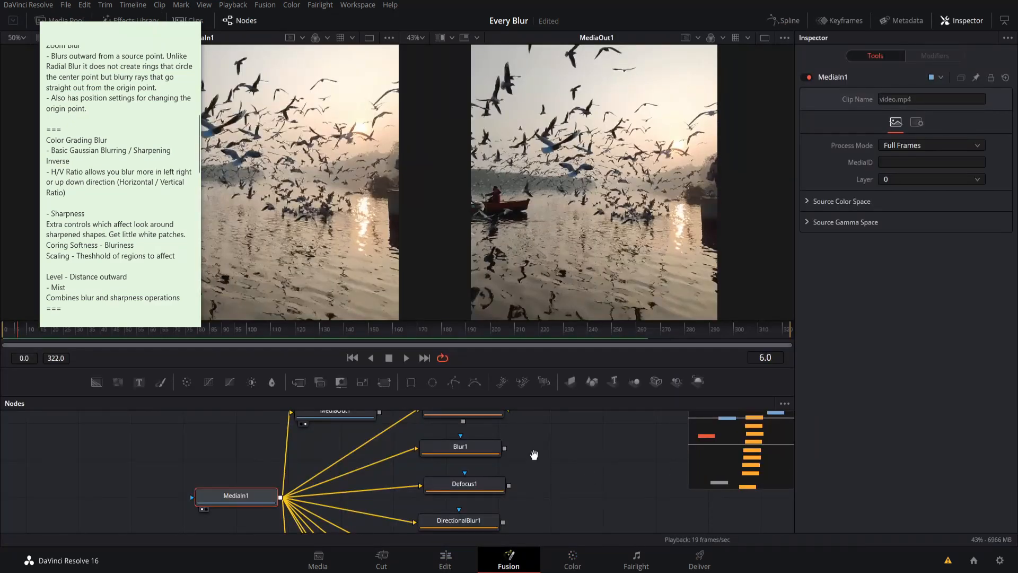
pyautogui.scroll(-5, 534, 455)
pyautogui.scroll(-1, 563, 483)
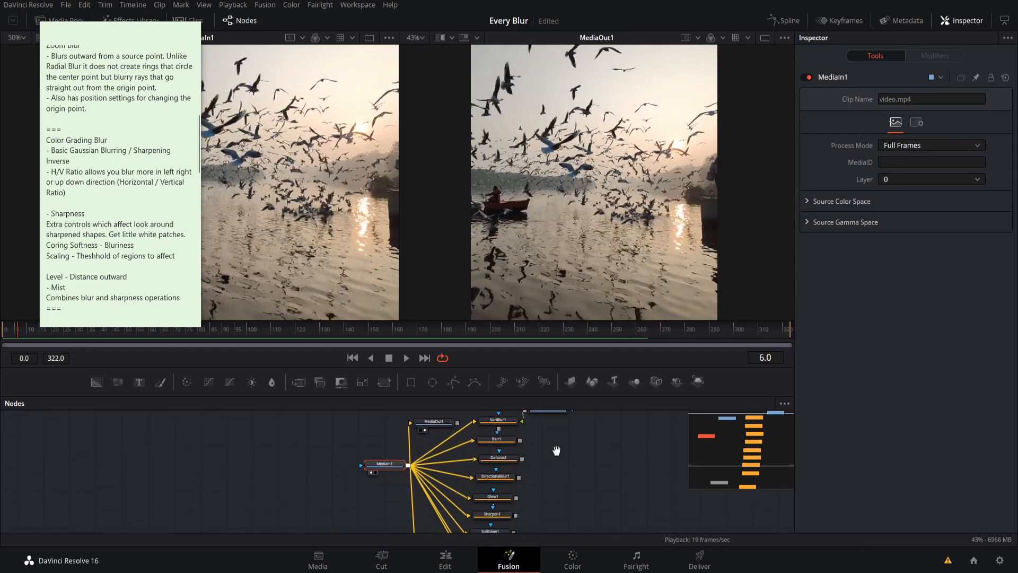
pyautogui.scroll(-4, 556, 450)
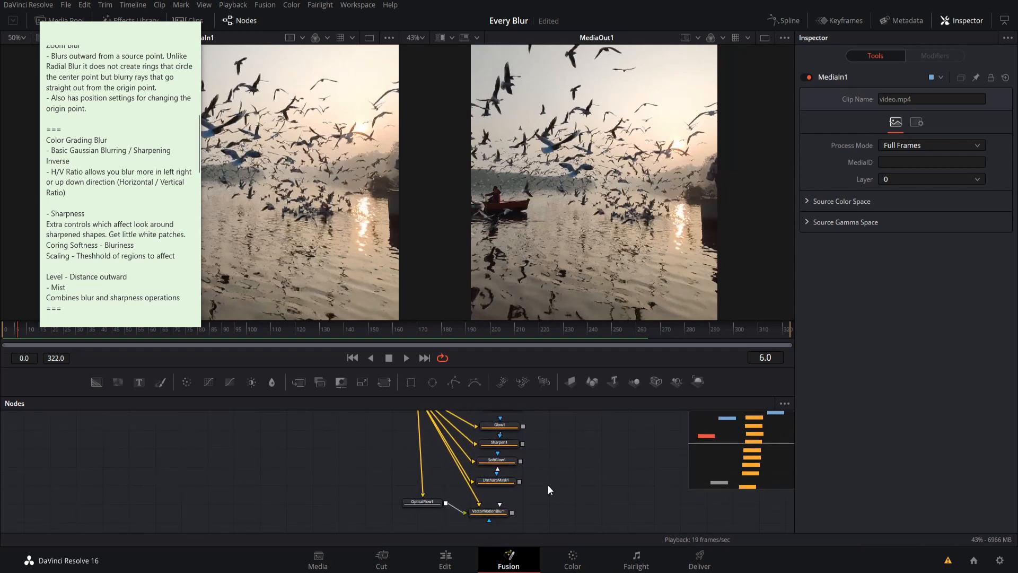
pyautogui.scroll(5, 548, 485)
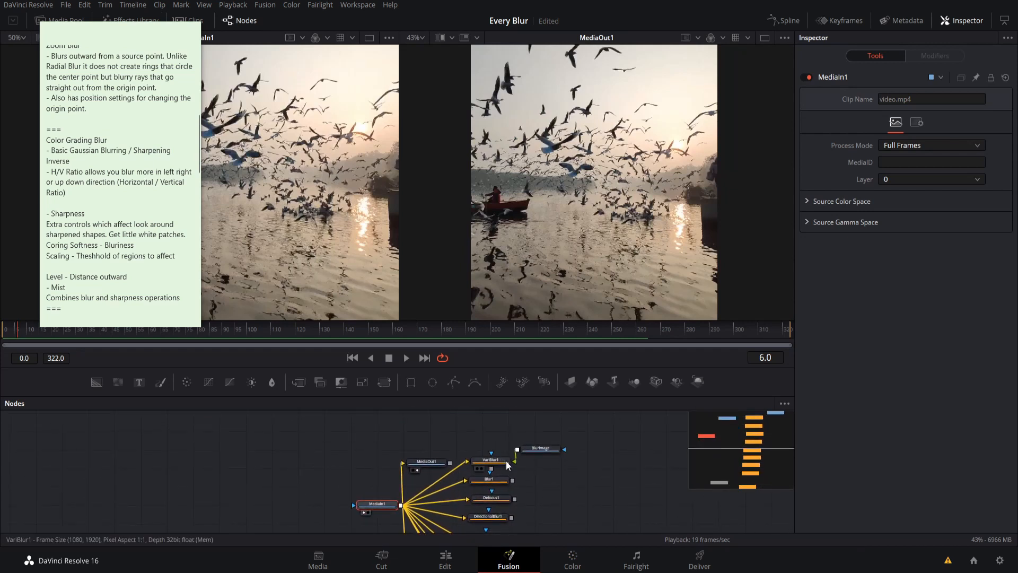
pyautogui.scroll(4, 521, 467)
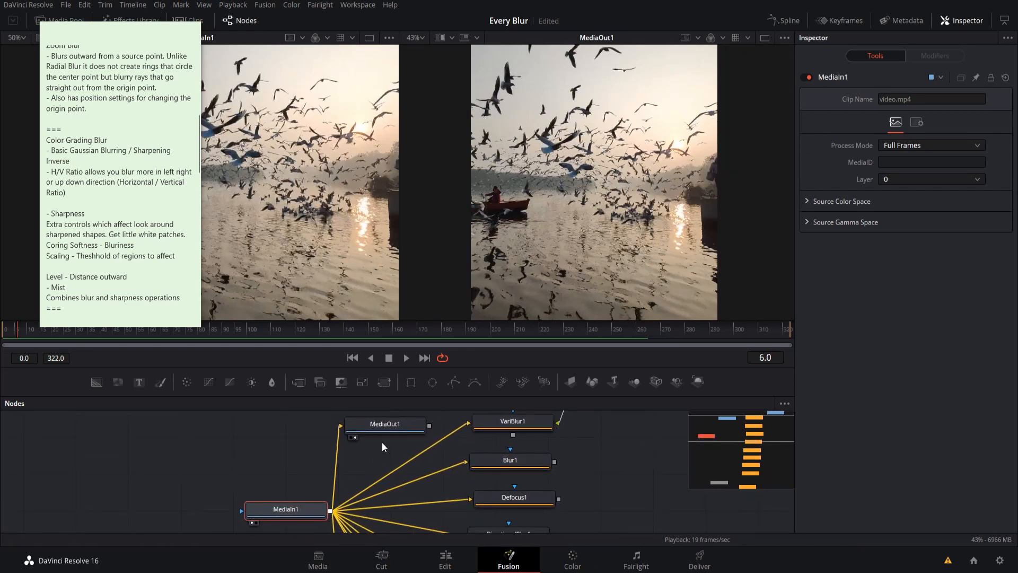
# On the Color page, disconnect node 01 from the source and output, and connect node 02 to the output.
pyautogui.hotkey('shift', '6')
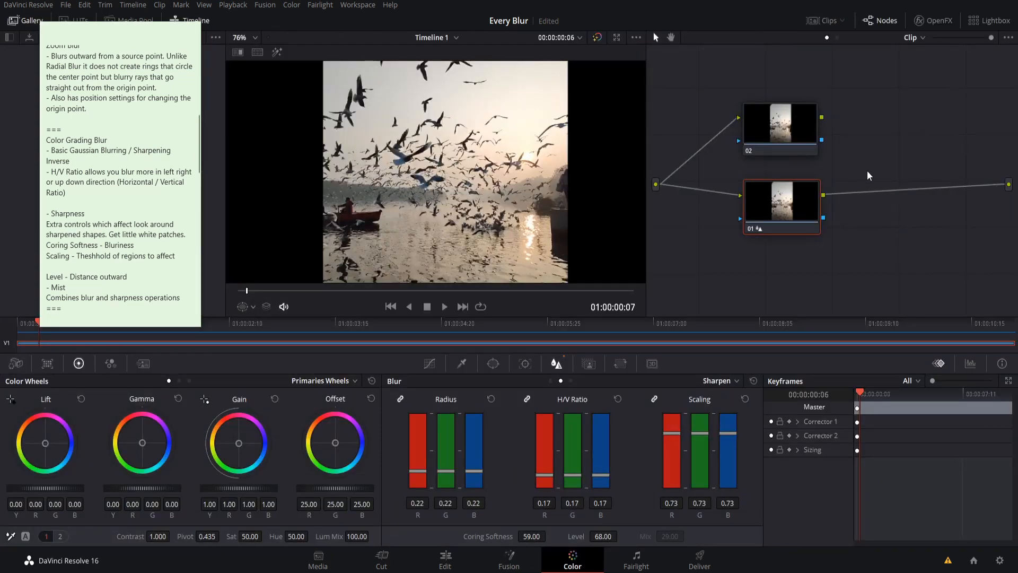
pyautogui.moveTo(870, 170); pyautogui.dragTo(893, 187)
pyautogui.click(766, 219)
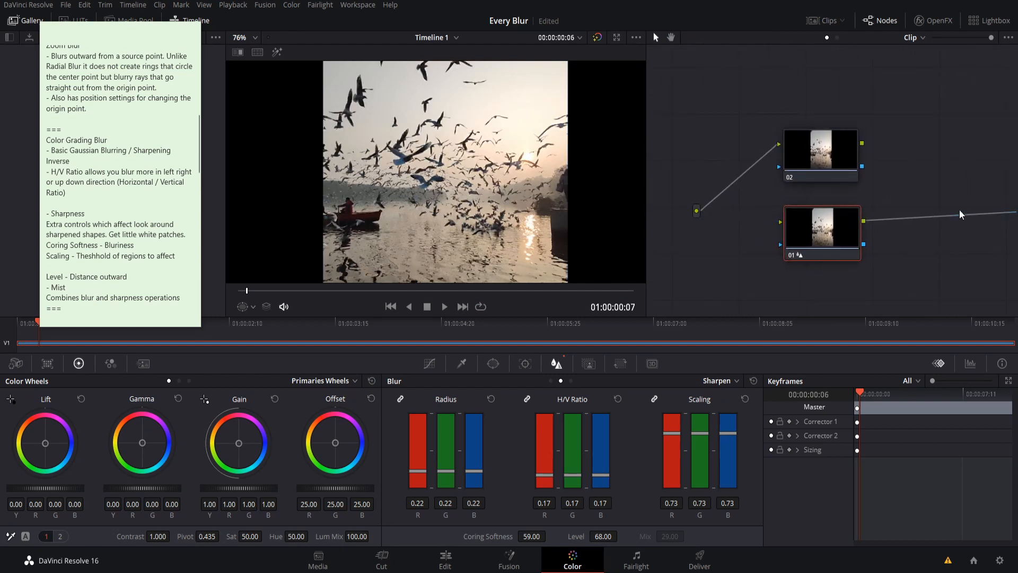
pyautogui.moveTo(979, 211); pyautogui.dragTo(920, 215)
pyautogui.click(920, 217)
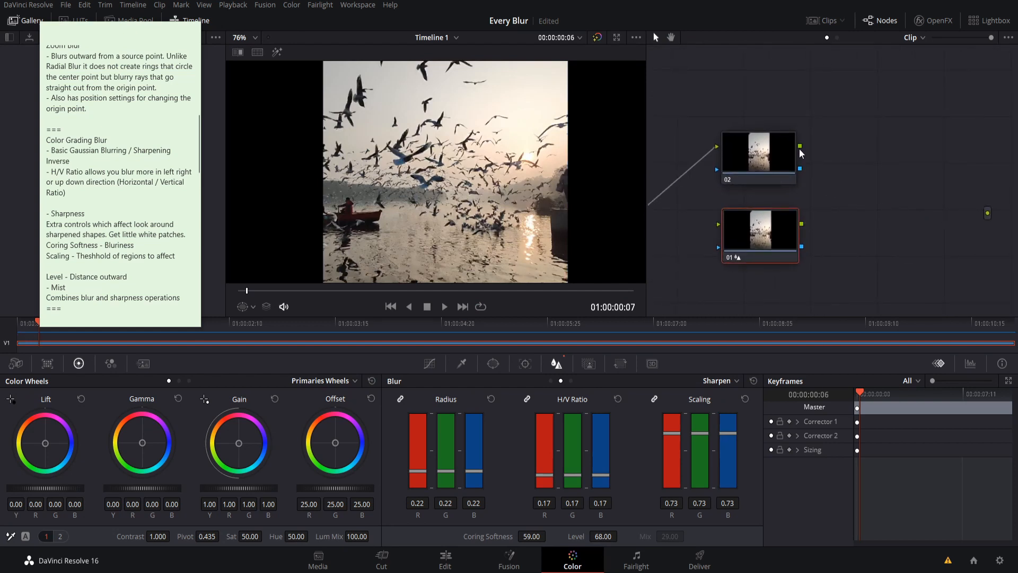
pyautogui.moveTo(887, 166); pyautogui.dragTo(992, 212)
pyautogui.moveTo(801, 146); pyautogui.dragTo(988, 212)
# Return to the Fusion page by way of the Edit page and look through the node tree from VariBlur1 to VectorMotionBlur1.
pyautogui.click(439, 566)
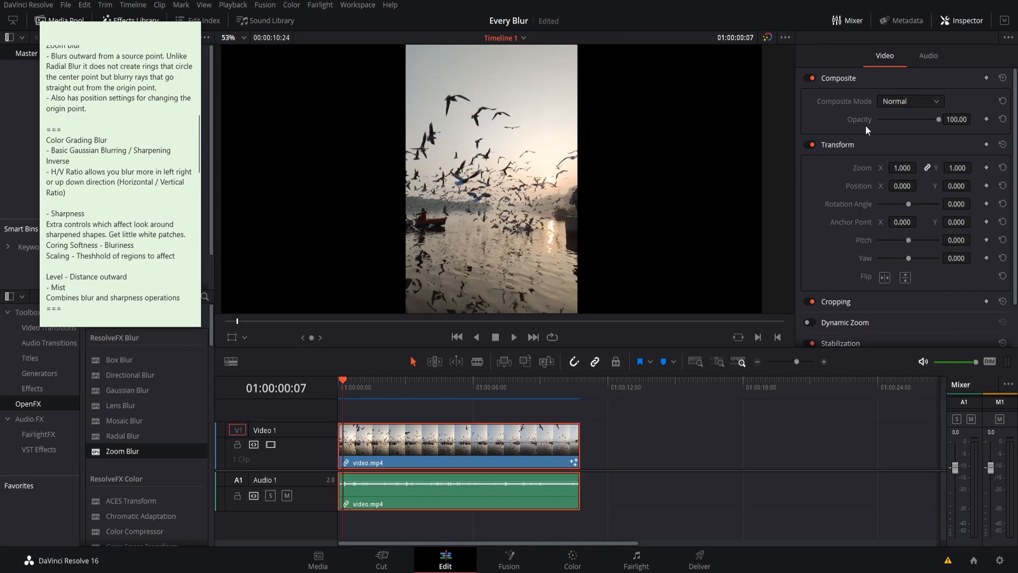
pyautogui.click(510, 558)
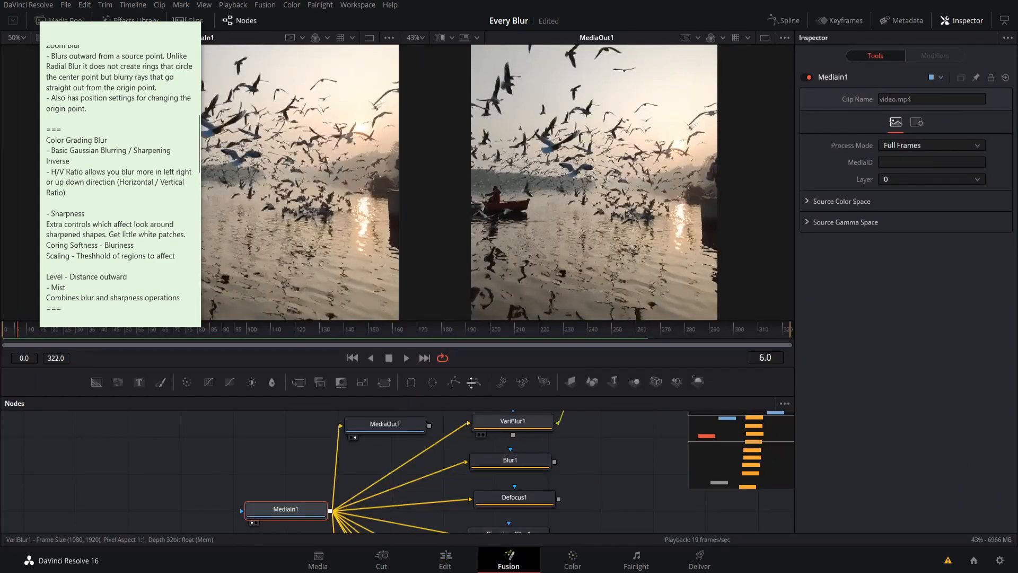
pyautogui.scroll(-3, 119, 183)
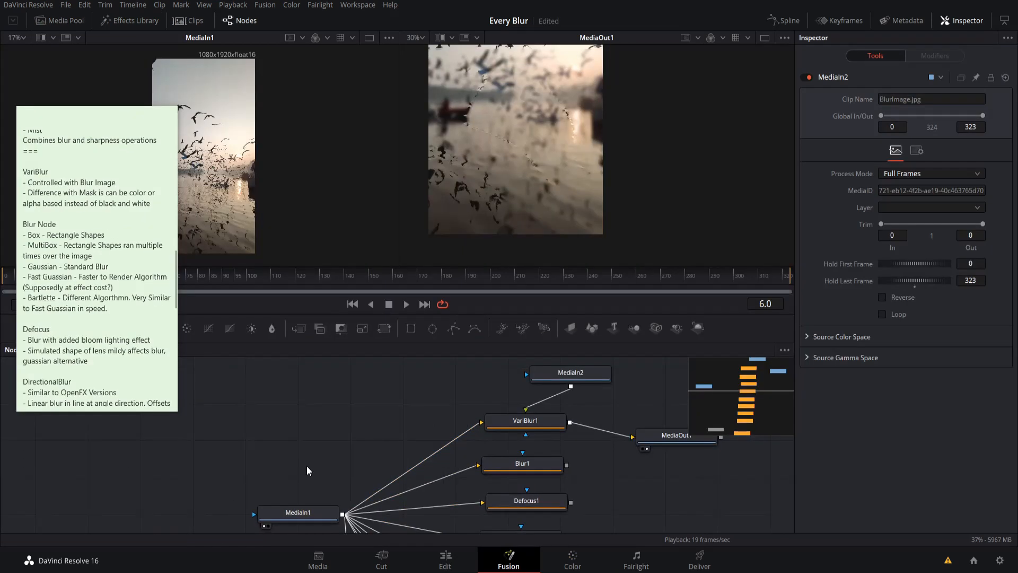
pyautogui.scroll(-4, 380, 447)
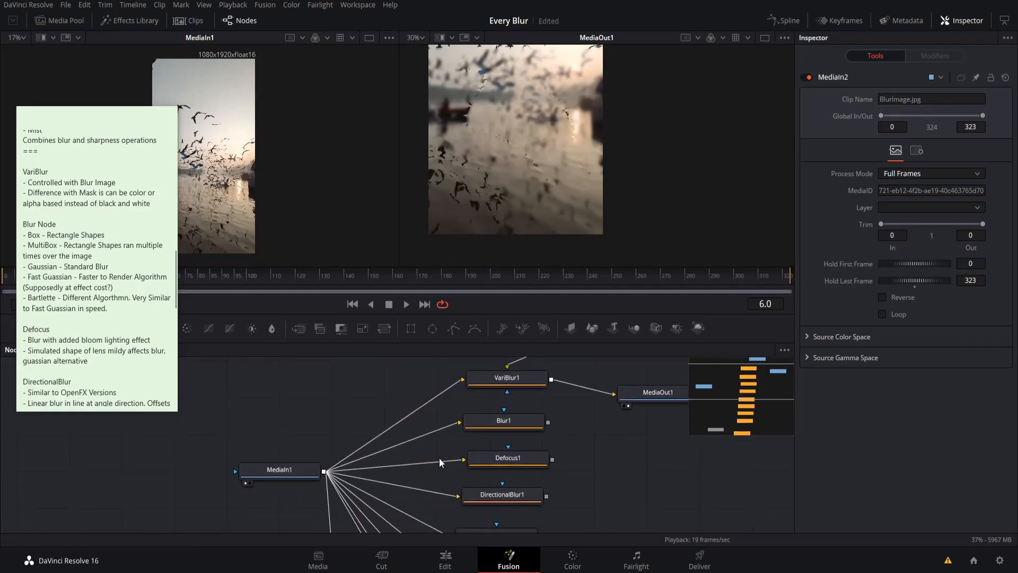
pyautogui.scroll(-8, 428, 477)
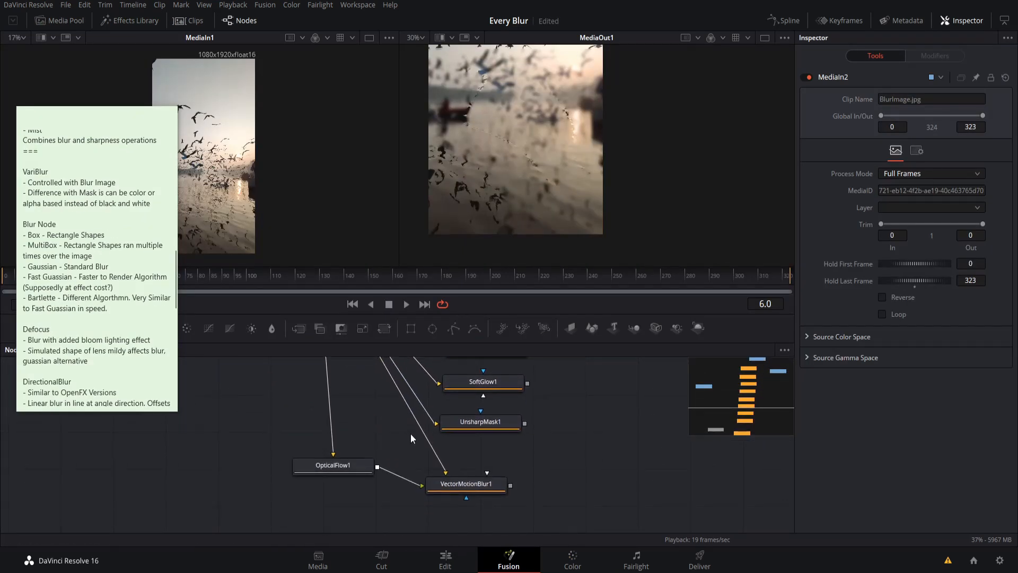
pyautogui.scroll(-10, 569, 404)
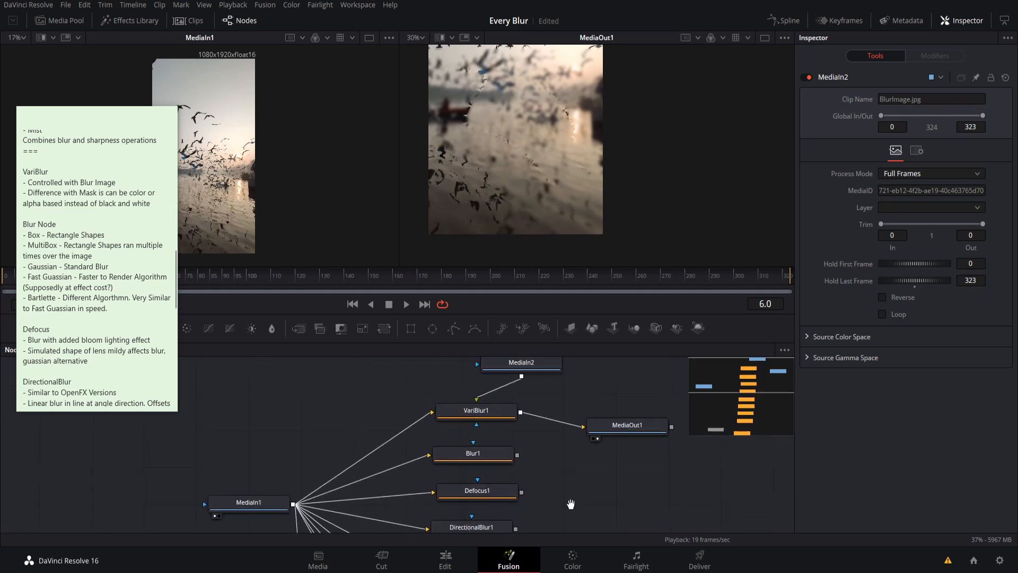
pyautogui.scroll(-2, 393, 405)
# Look up VariBlur among the Blur tools that can be added, and show the existing VariBlur1 node's settings.
pyautogui.rightClick(367, 385)
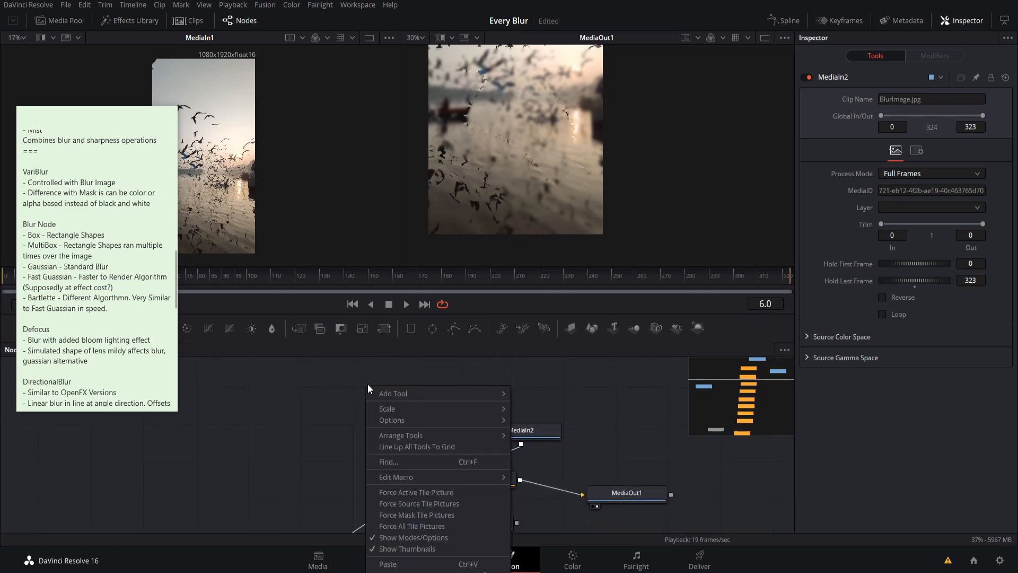
pyautogui.moveTo(374, 389)
pyautogui.moveTo(545, 192)
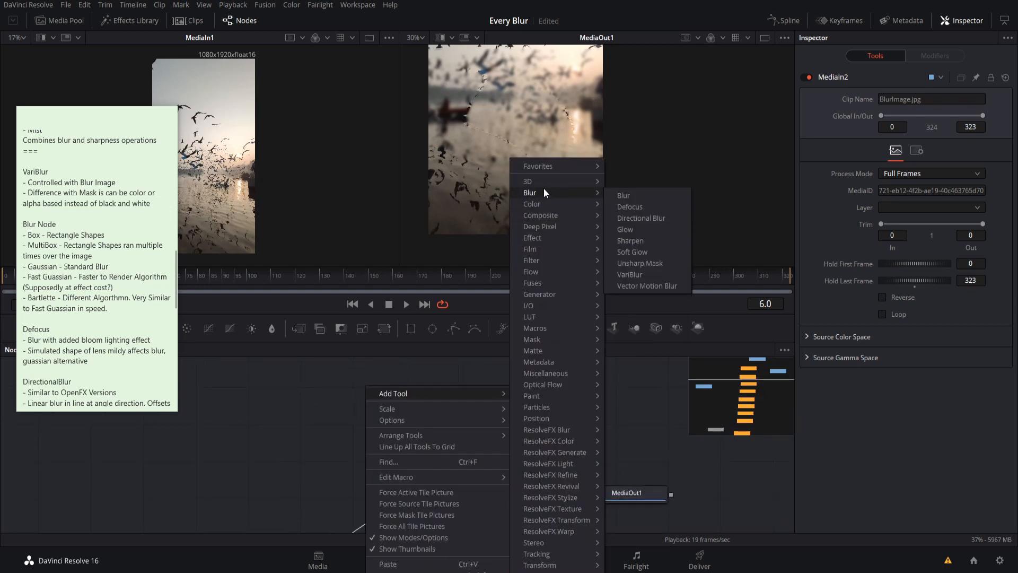
pyautogui.click(630, 274)
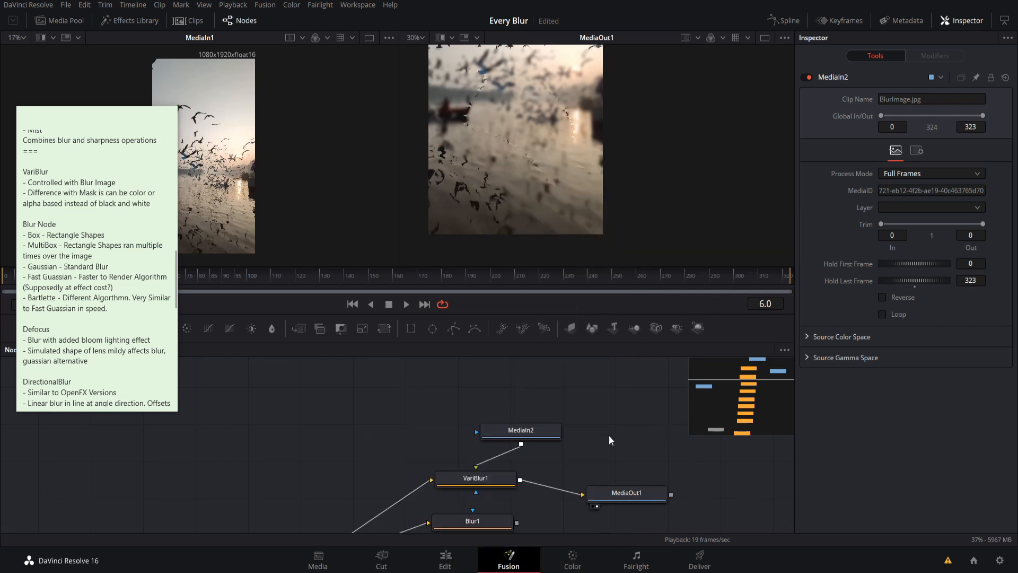
pyautogui.scroll(-2, 544, 424)
pyautogui.click(463, 463)
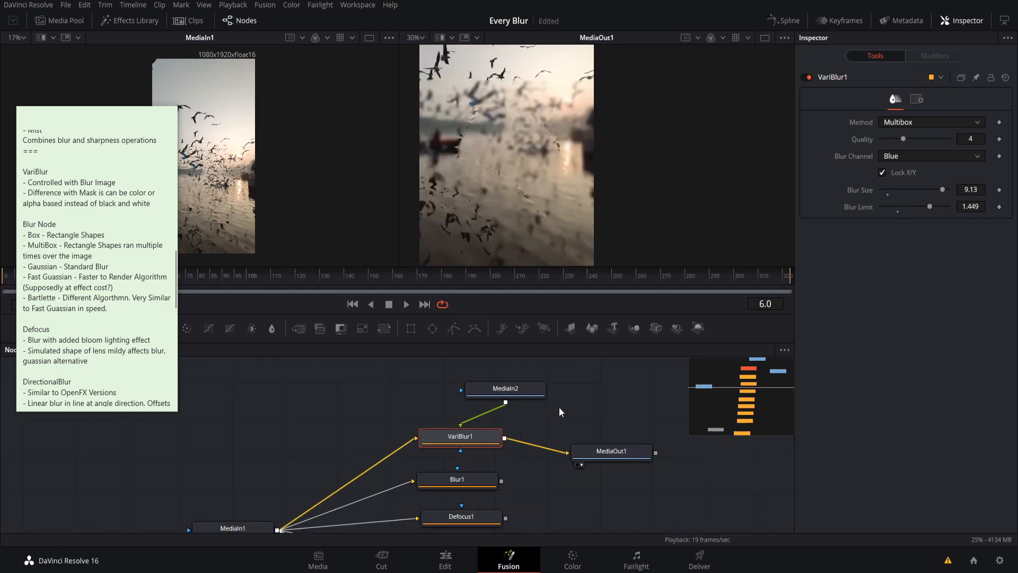
# Delete the MediaIn2 node that supplies BlurImage.jpg as VariBlur1's blur image.
pyautogui.click(535, 391)
pyautogui.press('Delete')
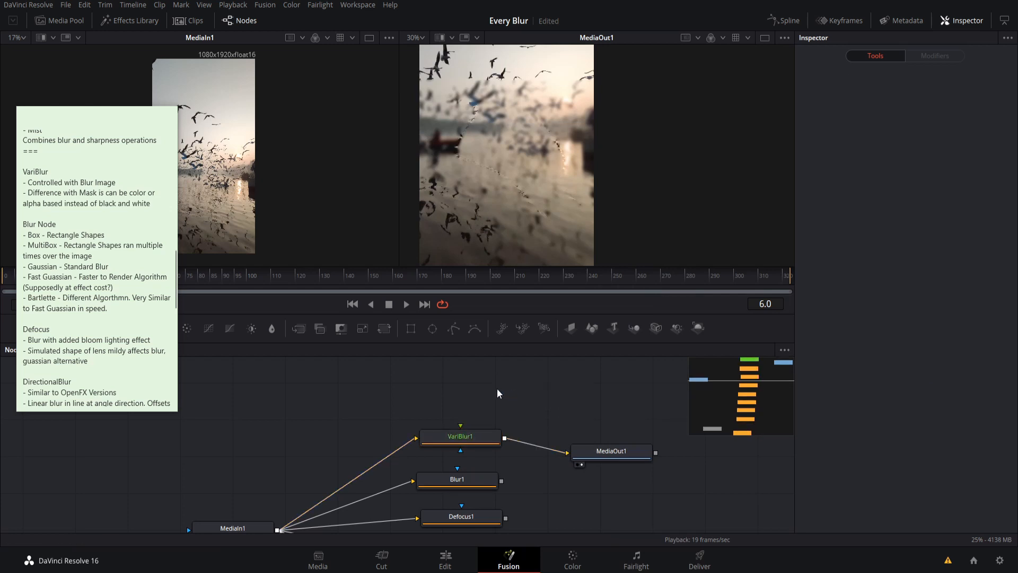
pyautogui.rightClick(490, 387)
pyautogui.moveTo(533, 394)
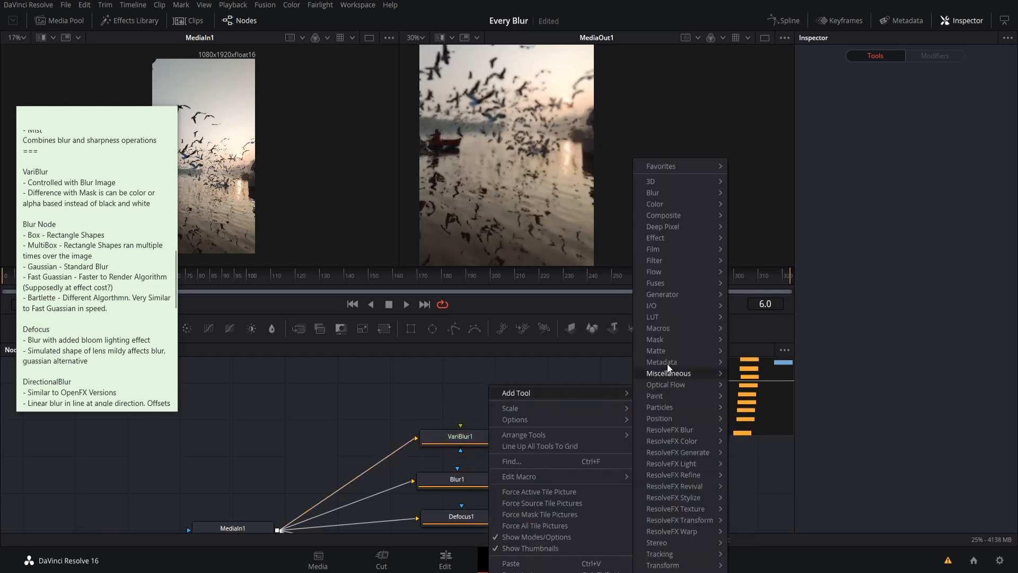
pyautogui.moveTo(683, 342)
pyautogui.click(490, 394)
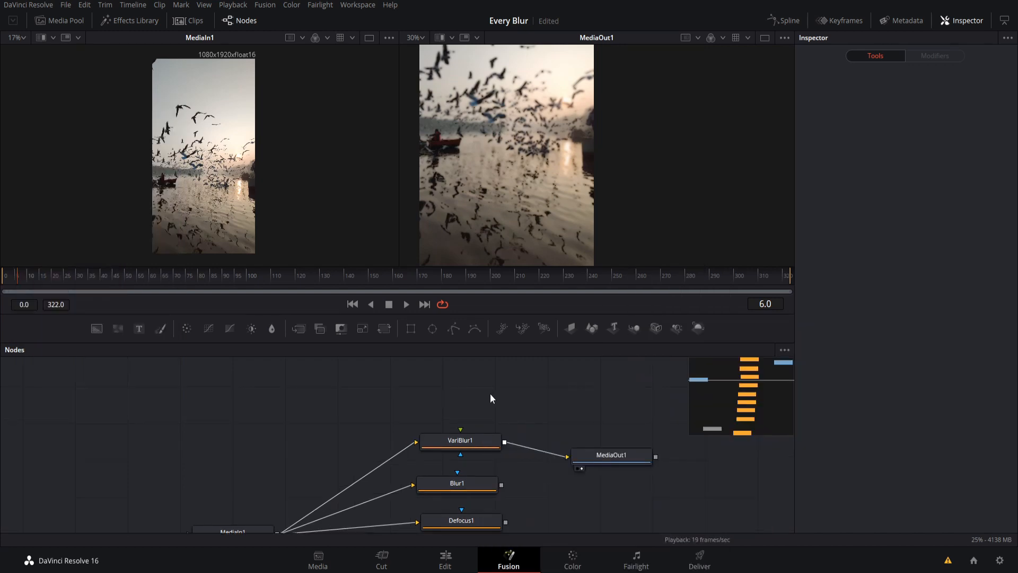
# Add a Loader node above VariBlur1 and load BlurImage.jpg into it.
pyautogui.rightClick(472, 384)
pyautogui.moveTo(516, 393)
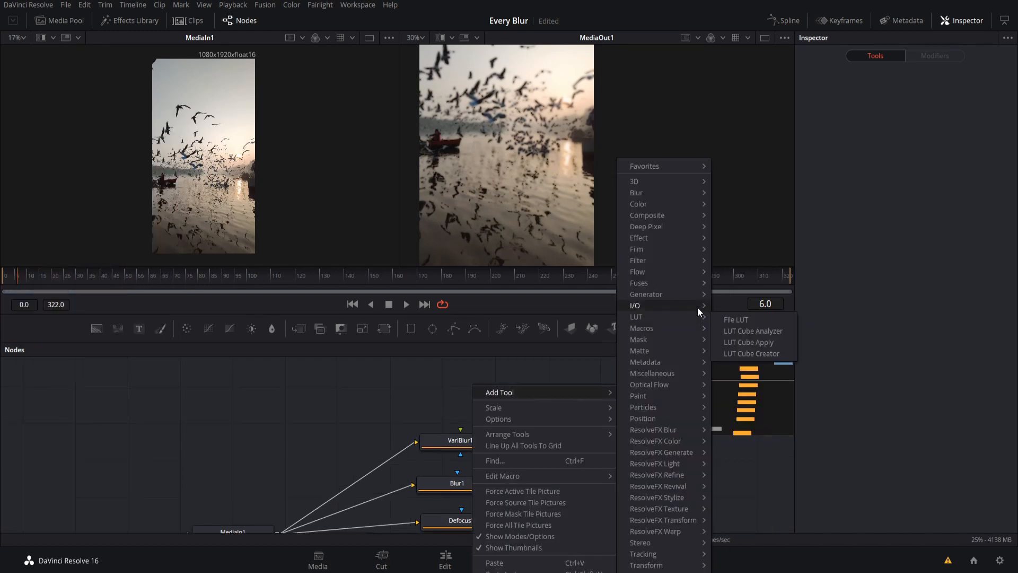
pyautogui.moveTo(698, 307)
pyautogui.click(729, 307)
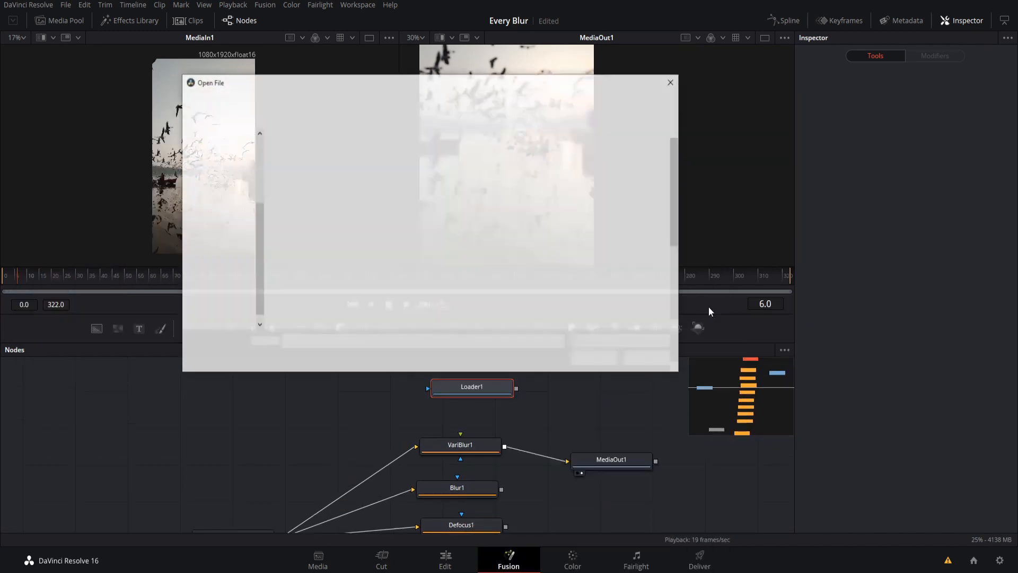
pyautogui.doubleClick(297, 173)
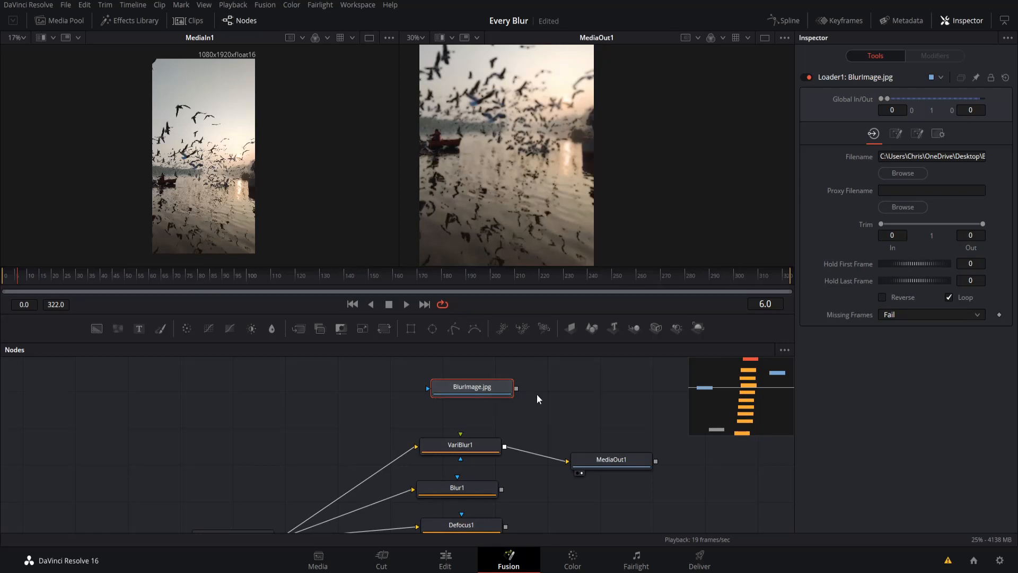
# Connect the BlurImage.jpg loader to VariBlur1's blur image input, then inspect the output image and show VariBlur1's settings.
pyautogui.moveTo(537, 390); pyautogui.dragTo(502, 382)
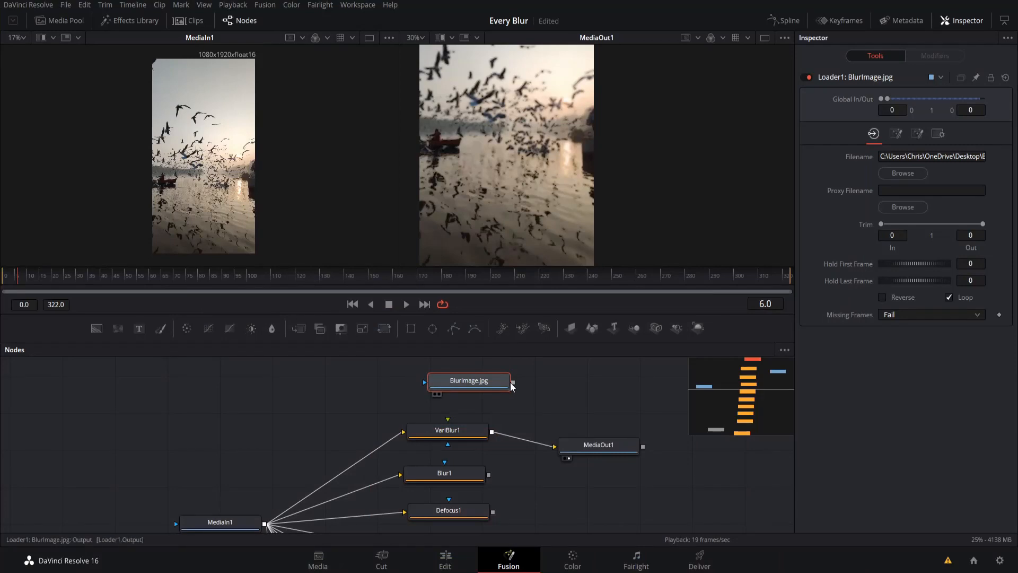
pyautogui.moveTo(513, 382); pyautogui.dragTo(448, 419)
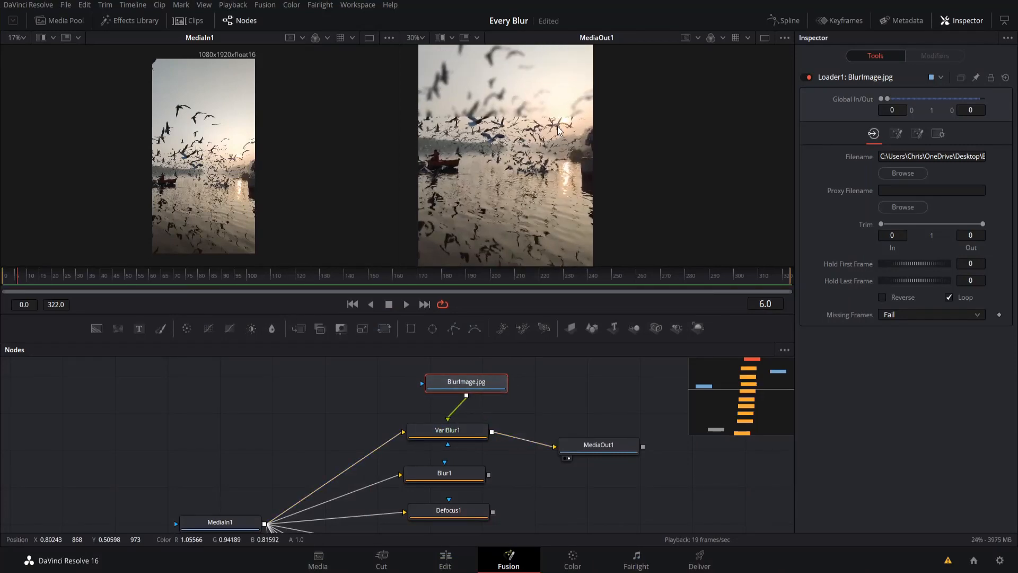
pyautogui.moveTo(522, 260)
pyautogui.mouseDown()
pyautogui.moveTo(546, 214)
pyautogui.moveTo(558, 142)
pyautogui.moveTo(533, 247)
pyautogui.mouseUp()
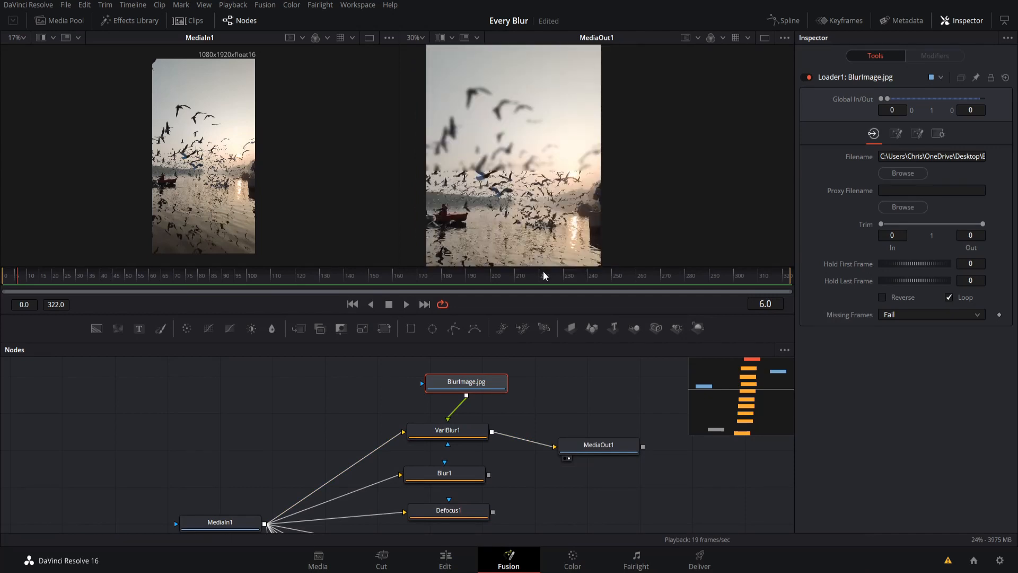
pyautogui.scroll(3, 604, 217)
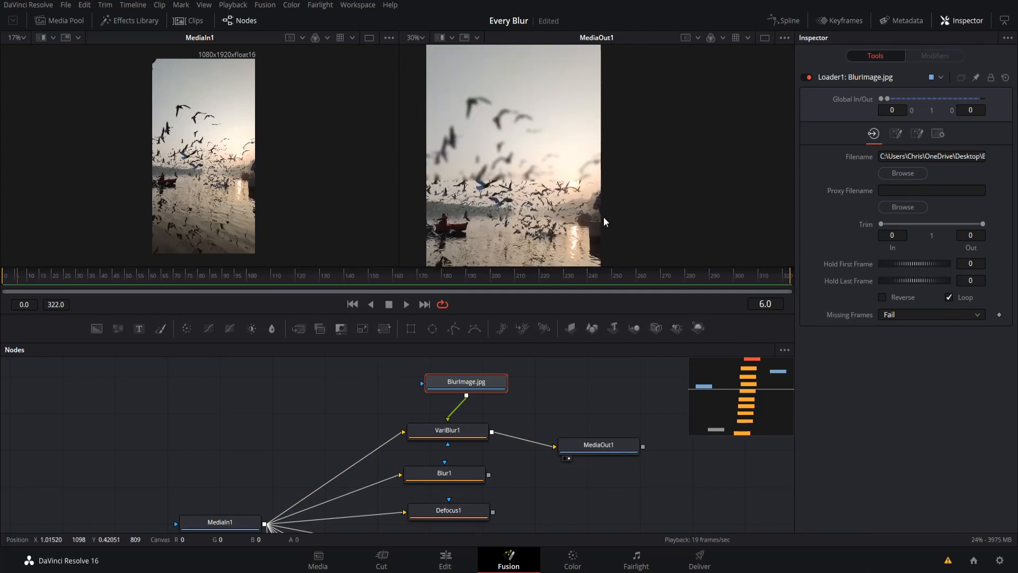
pyautogui.moveTo(603, 228)
pyautogui.mouseDown()
pyautogui.moveTo(601, 249)
pyautogui.moveTo(598, 235)
pyautogui.mouseUp()
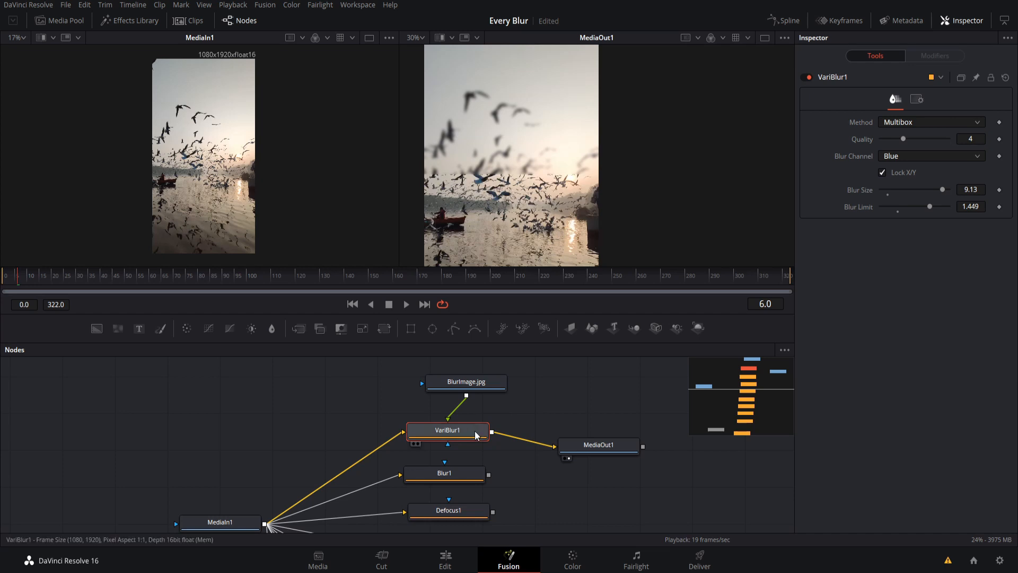
# Try the Red blur channel on VariBlur1, then return the channel to Blue.
pyautogui.click(899, 158)
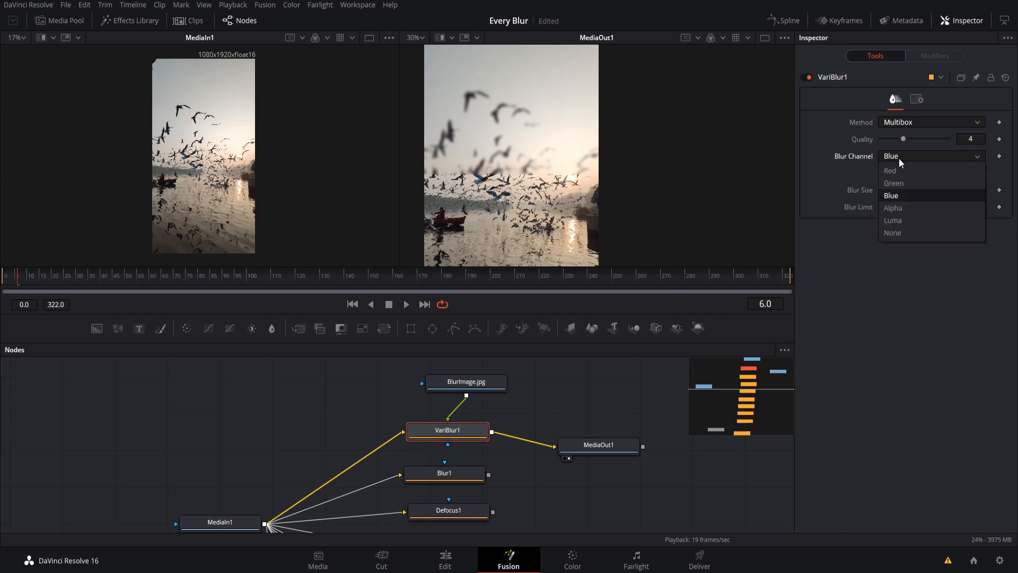
pyautogui.click(902, 172)
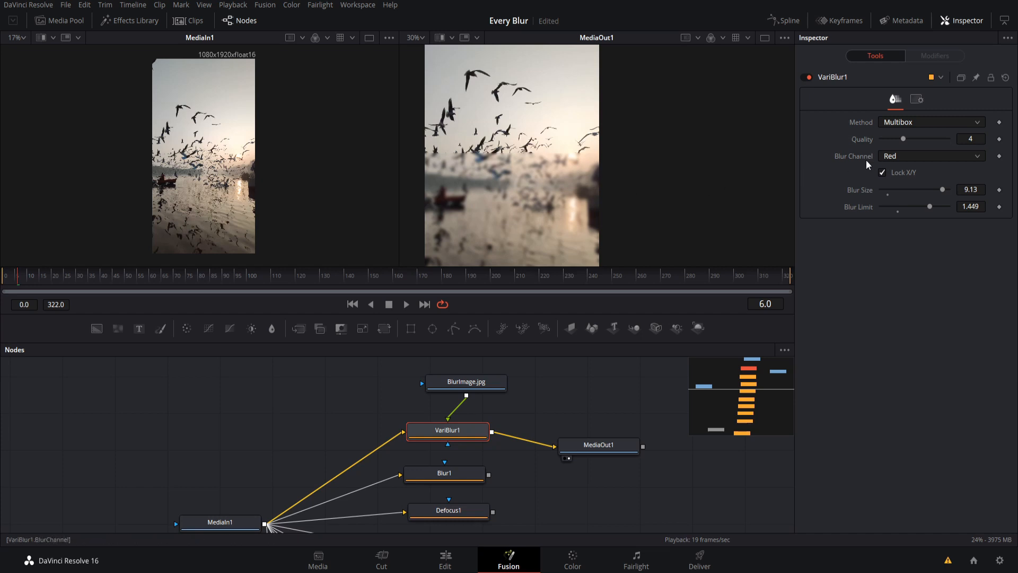
pyautogui.click(905, 157)
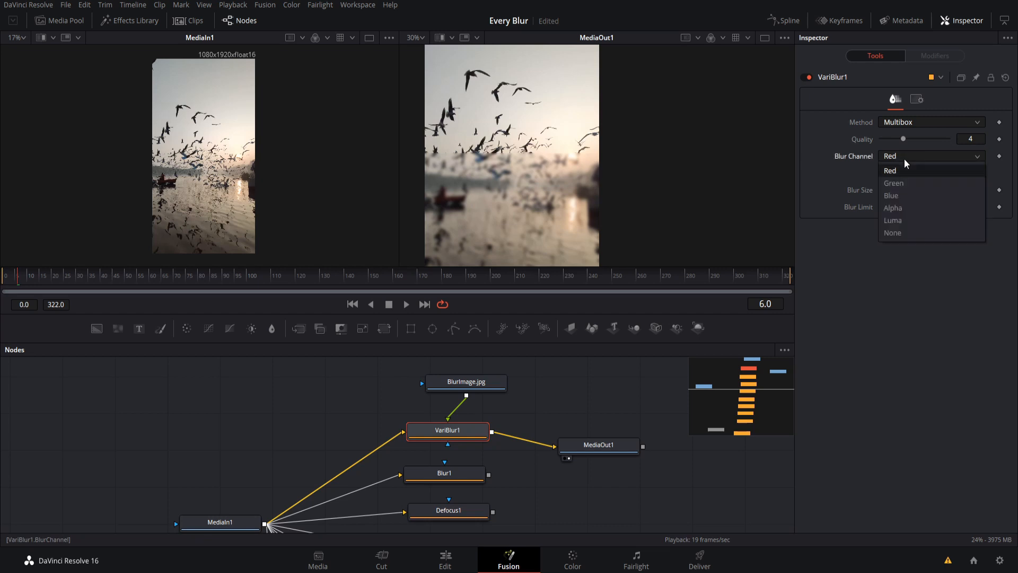
pyautogui.click(903, 196)
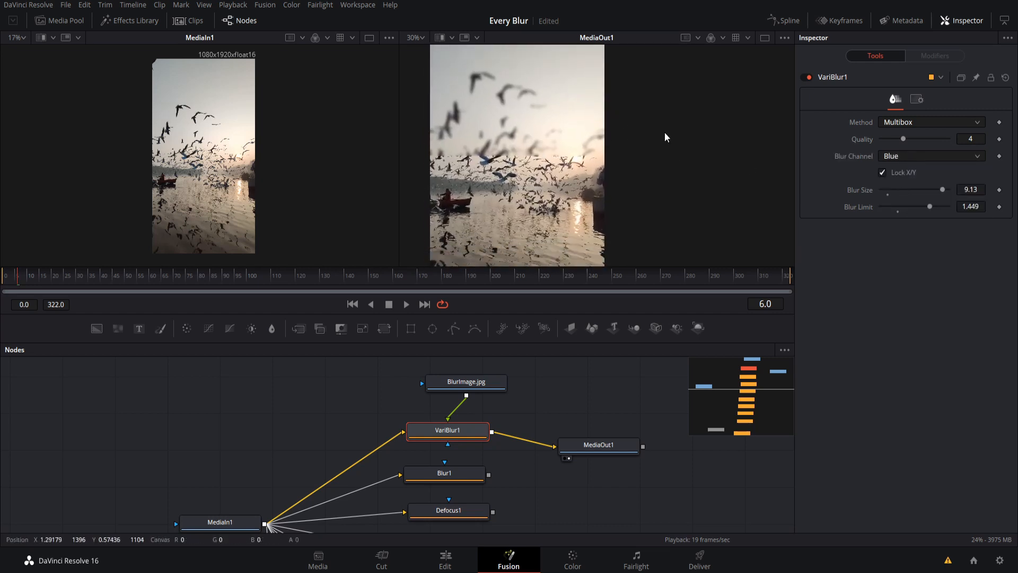
# Try the Alpha blur channel on VariBlur1, then set it to Luma and inspect the blurred image in the output viewer.
pyautogui.click(905, 157)
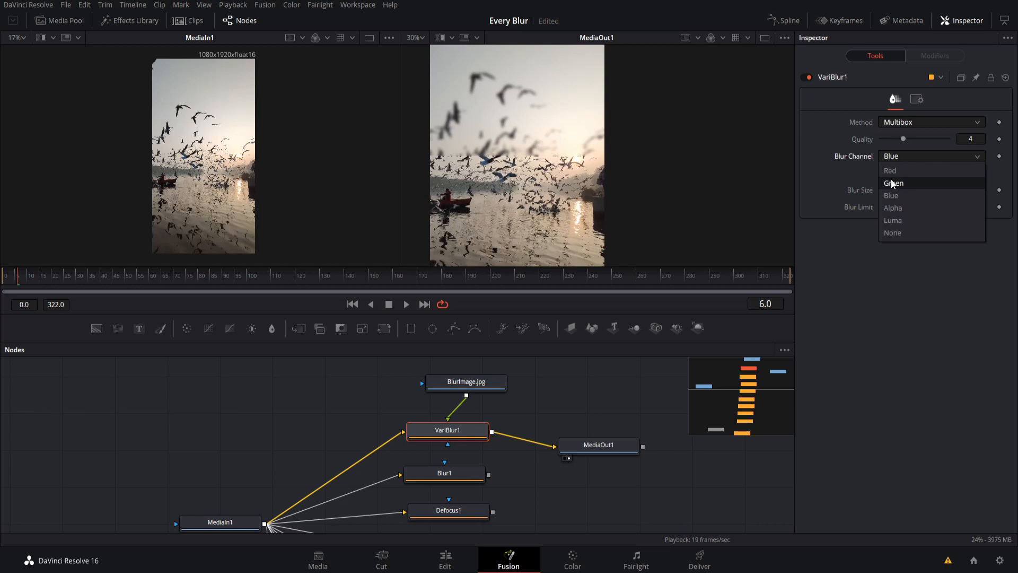
pyautogui.click(904, 206)
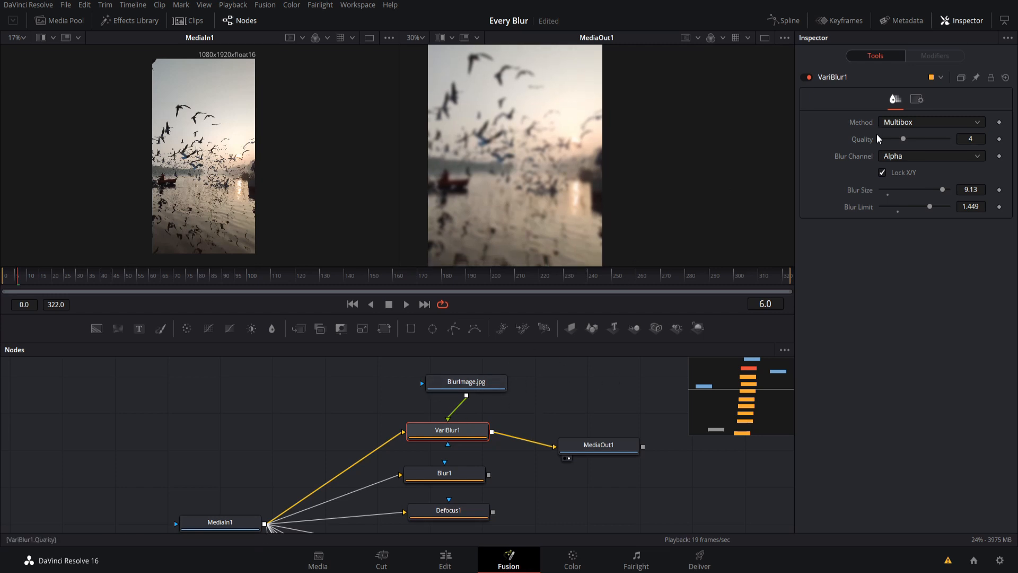
pyautogui.click(896, 156)
pyautogui.click(918, 221)
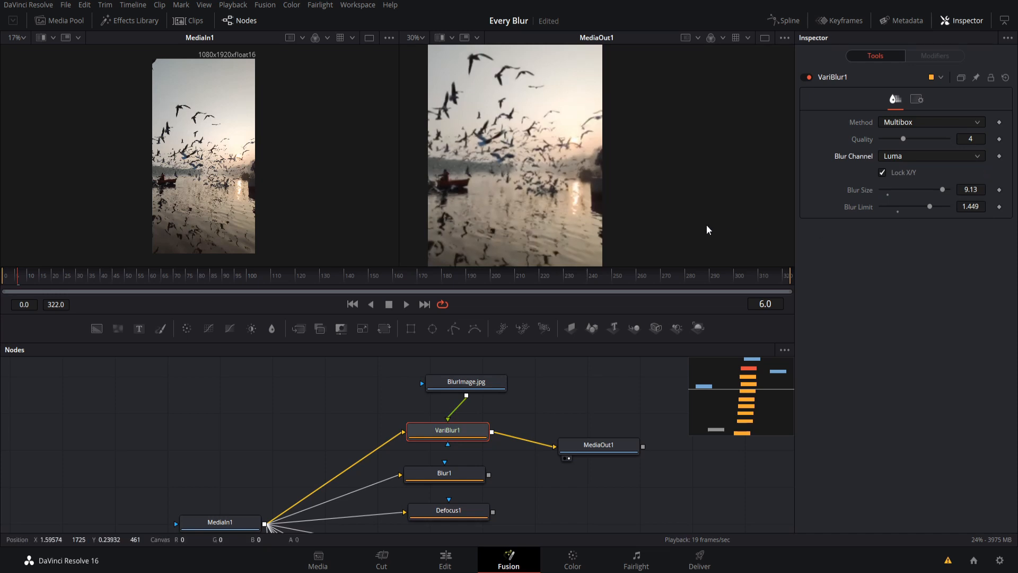
pyautogui.moveTo(549, 69); pyautogui.dragTo(556, 181)
pyautogui.moveTo(544, 254); pyautogui.dragTo(524, 128)
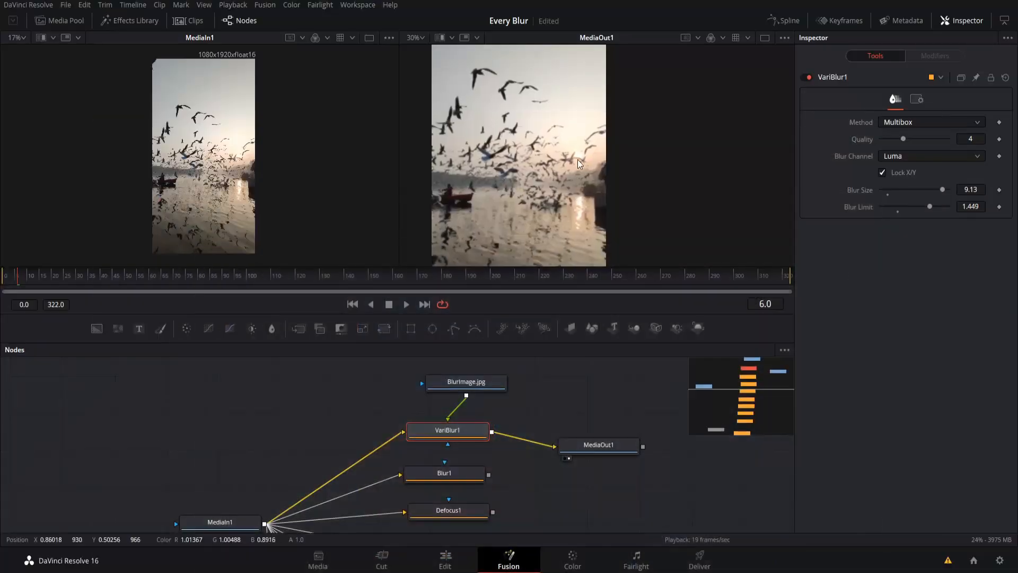
pyautogui.moveTo(577, 160); pyautogui.dragTo(588, 139)
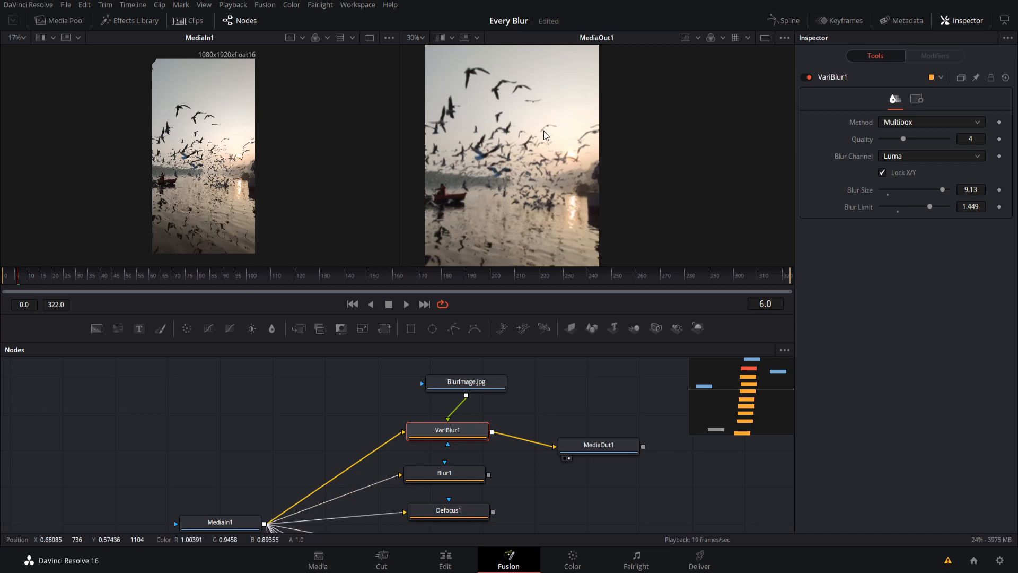
pyautogui.click(928, 156)
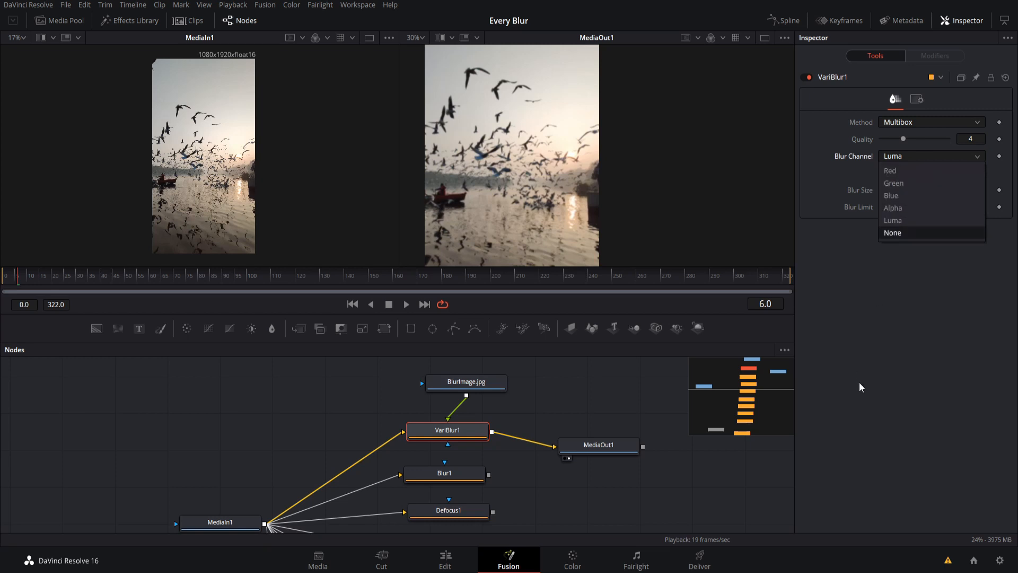
pyautogui.click(862, 339)
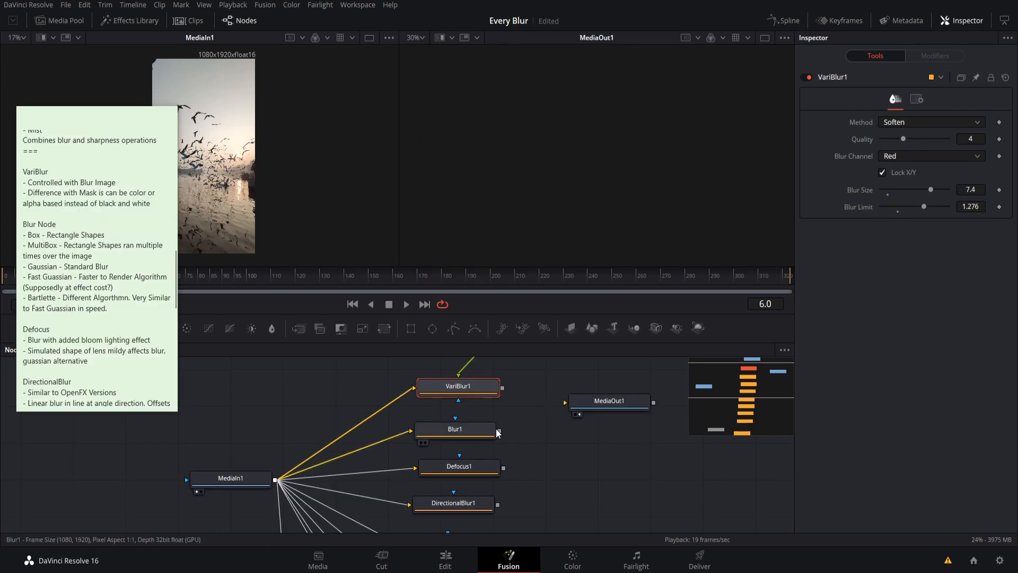
# Connect Blur1's output to MediaOut1 and show the Blur1 node's settings.
pyautogui.moveTo(500, 430); pyautogui.dragTo(612, 436)
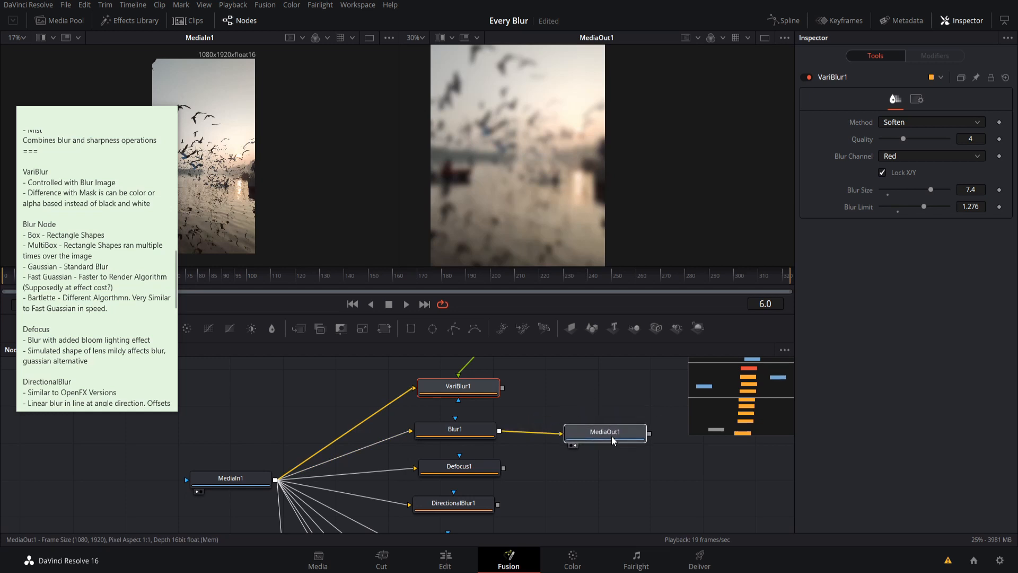
pyautogui.click(495, 432)
pyautogui.moveTo(480, 429); pyautogui.dragTo(484, 430)
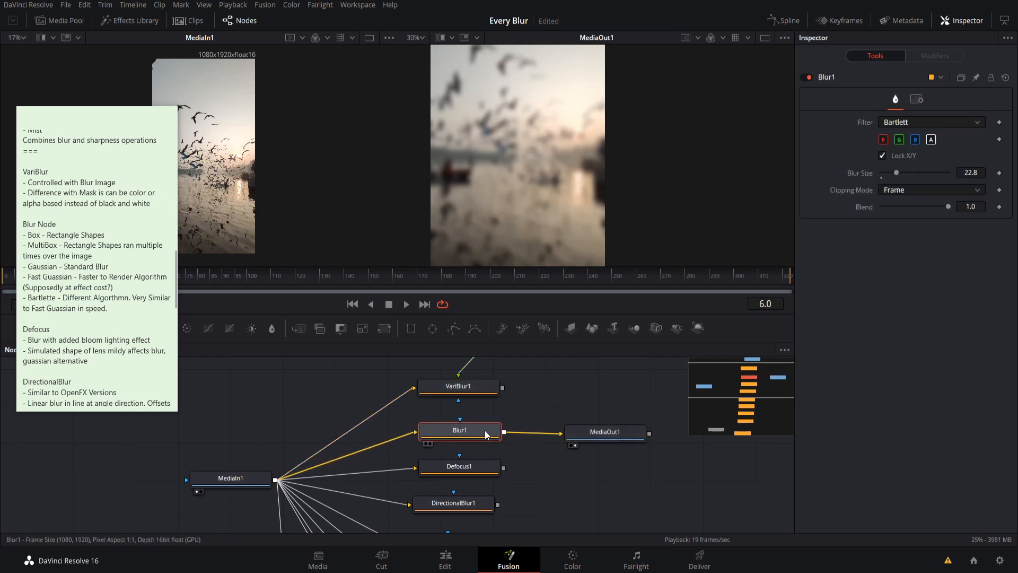
# Set Blur1's filter to Box and try different blur sizes, ending at 50.4.
pyautogui.click(892, 122)
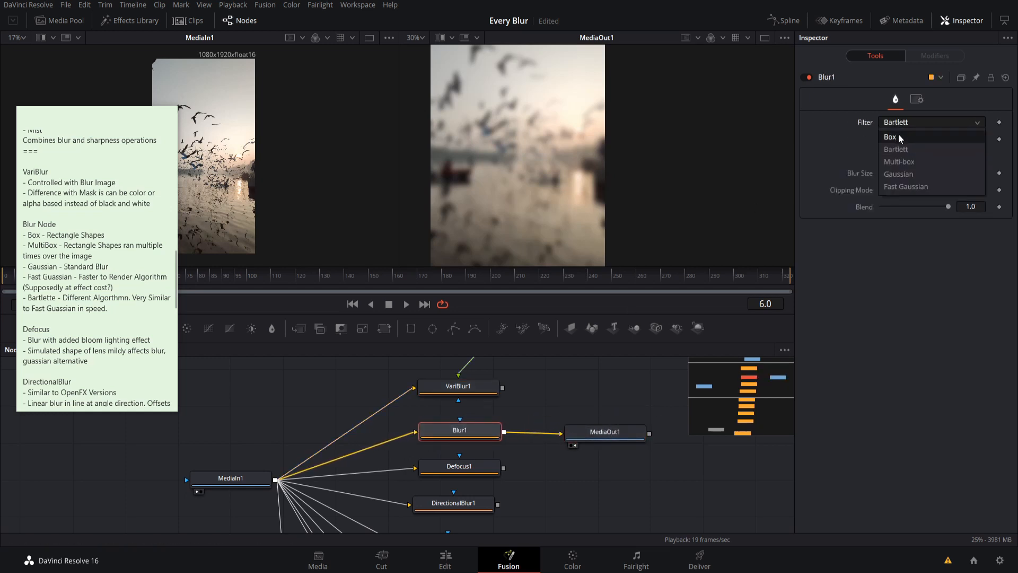
pyautogui.click(898, 137)
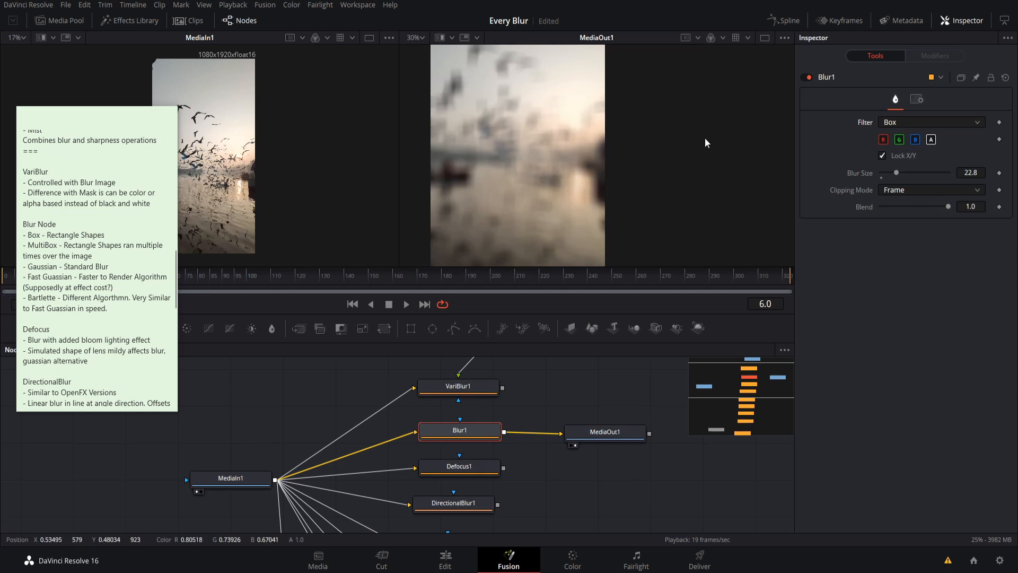
pyautogui.moveTo(896, 172); pyautogui.dragTo(880, 173)
pyautogui.moveTo(880, 173); pyautogui.dragTo(934, 170)
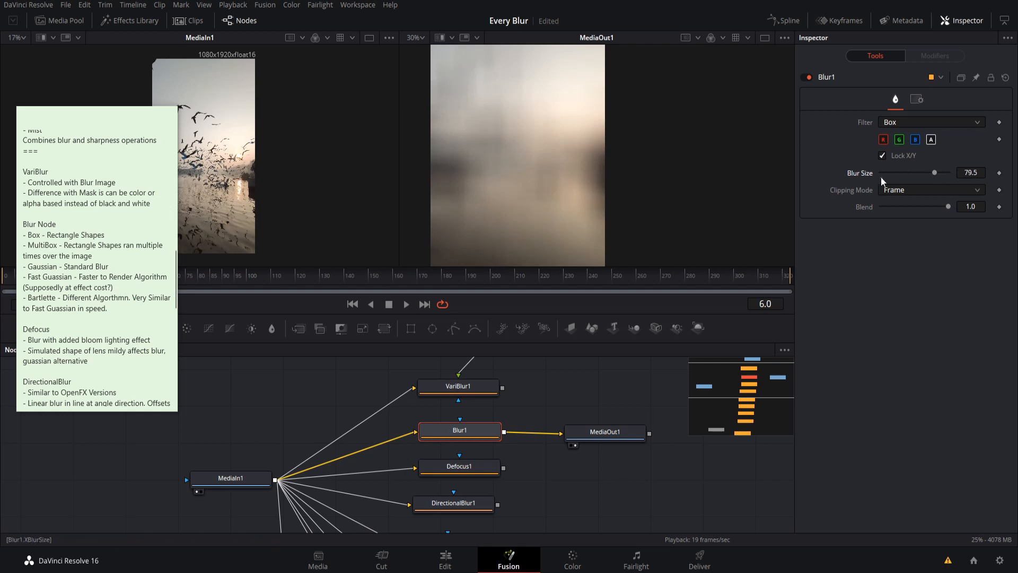
pyautogui.moveTo(934, 173); pyautogui.dragTo(914, 172)
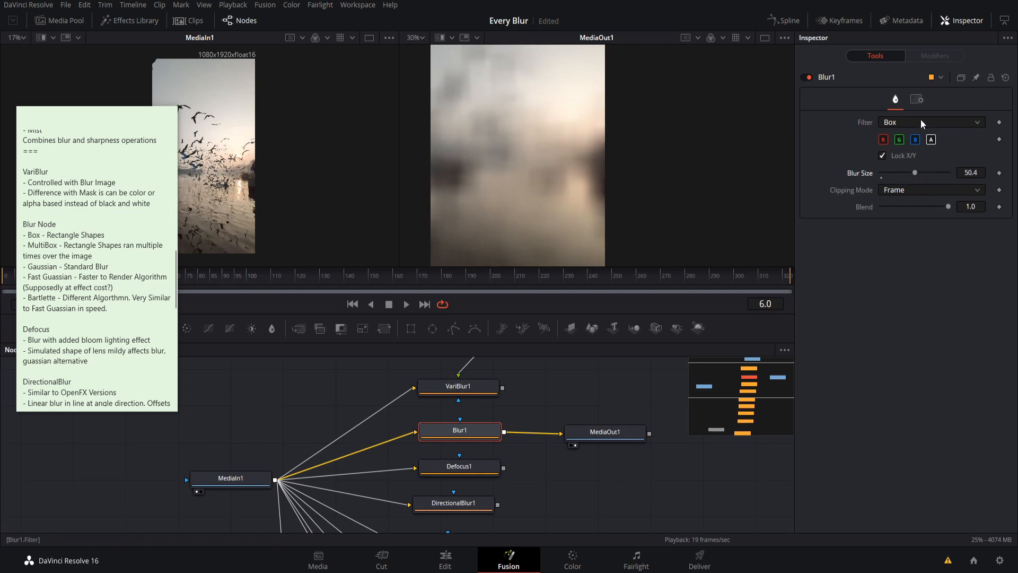
# Switch Blur1's filter to Multi-box with one pass and a blur size of 74.0.
pyautogui.click(921, 122)
pyautogui.click(918, 165)
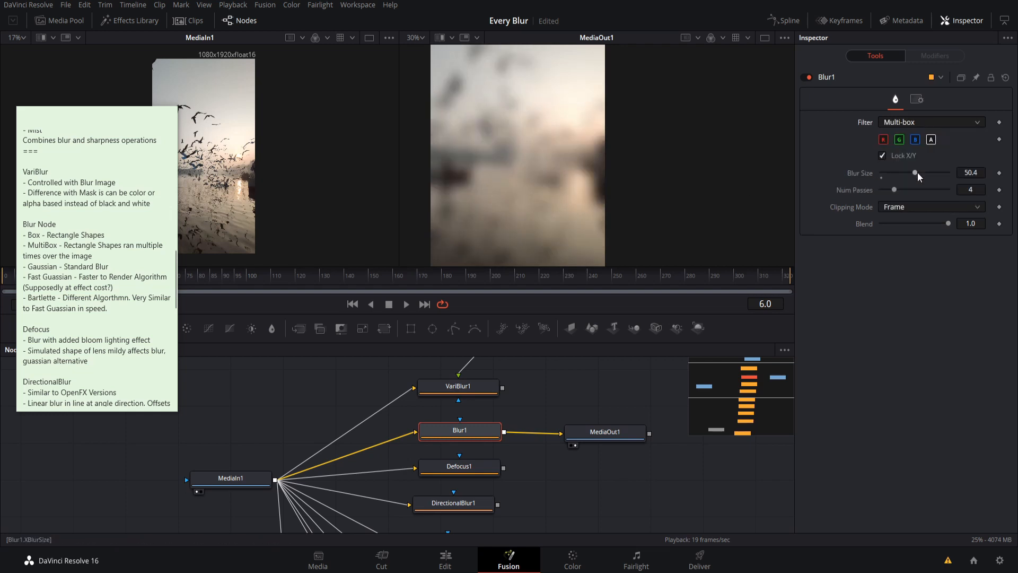
pyautogui.moveTo(915, 173); pyautogui.dragTo(943, 176)
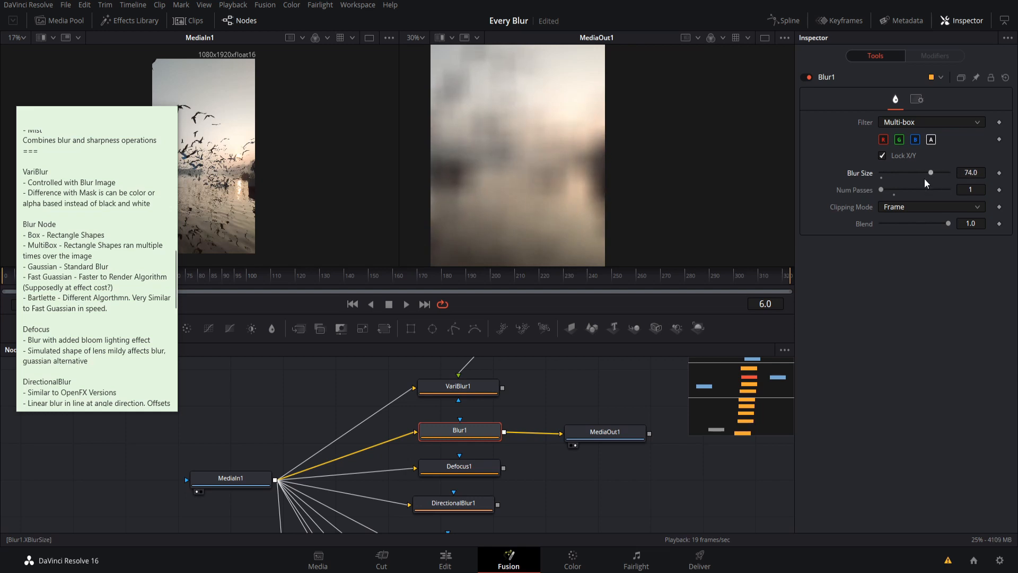
# Raise Blur1's number of passes to 2, save the project, and raise the passes to 4.
pyautogui.moveTo(883, 190); pyautogui.dragTo(888, 191)
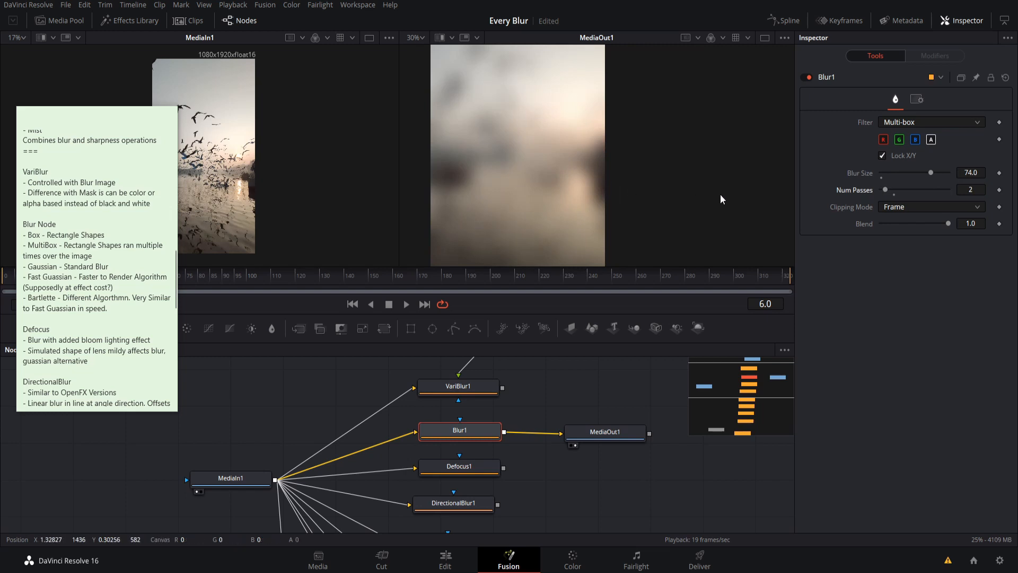
pyautogui.hotkey('ctrl', 's')
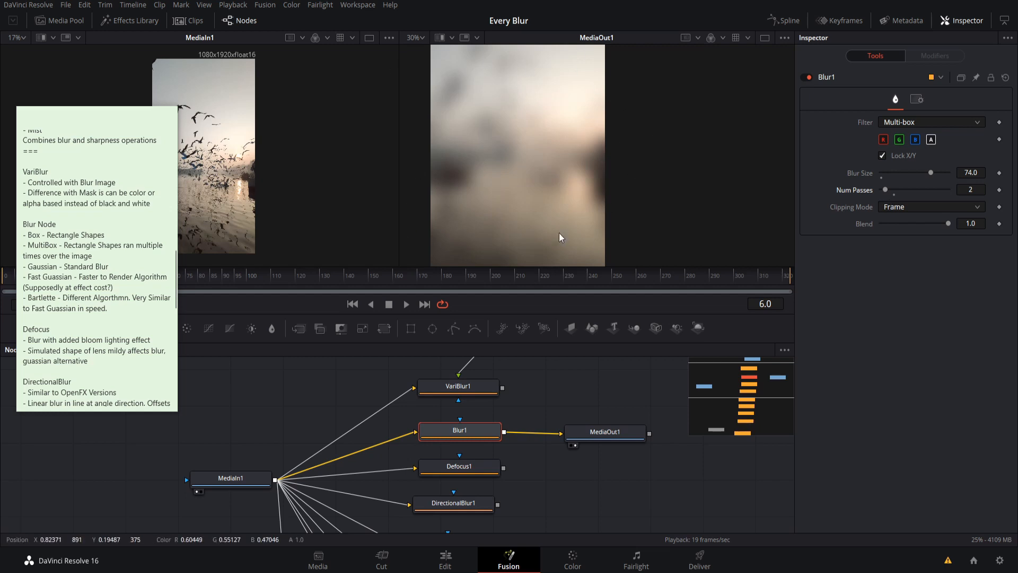
pyautogui.click(890, 190)
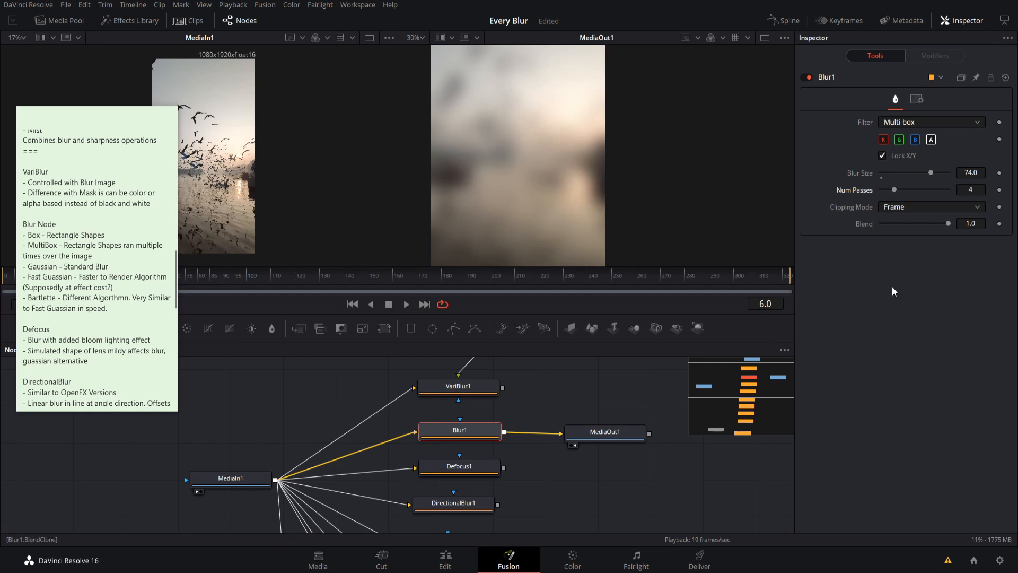
# Switch Blur1's filter to Gaussian and reduce the blur size to 48.8.
pyautogui.scroll(-1, 584, 431)
pyautogui.click(923, 122)
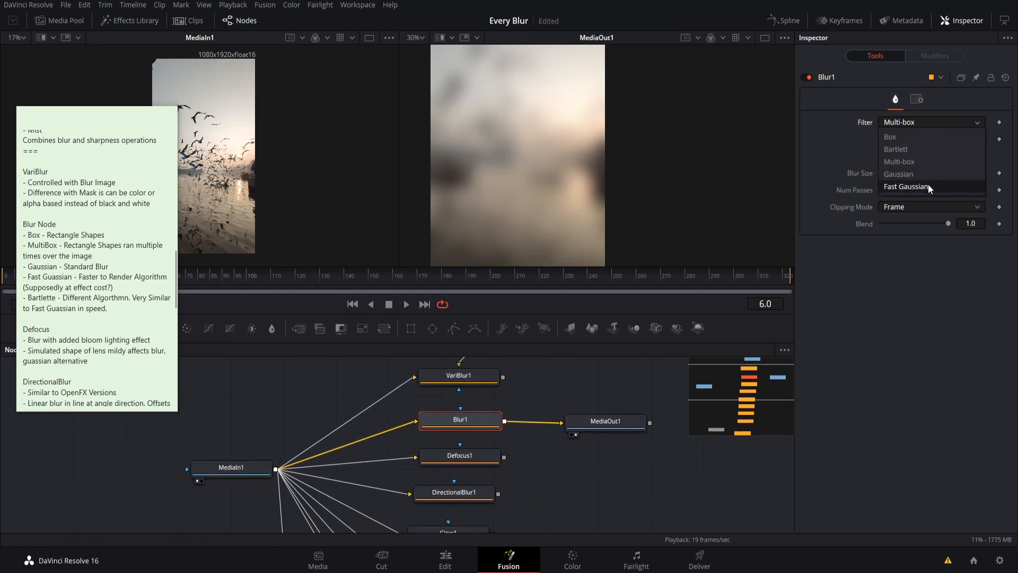
pyautogui.click(931, 174)
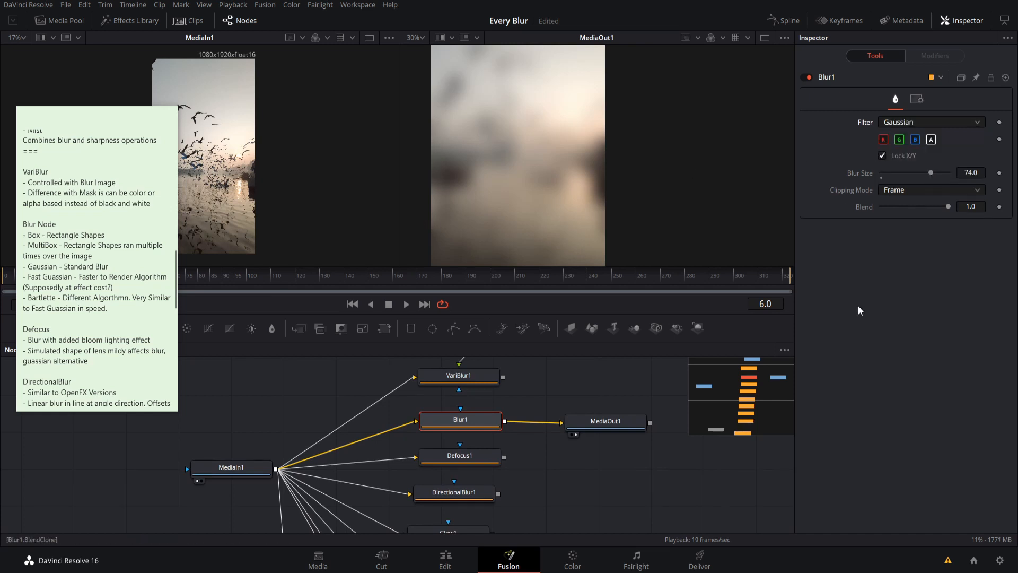
pyautogui.moveTo(931, 171); pyautogui.dragTo(909, 171)
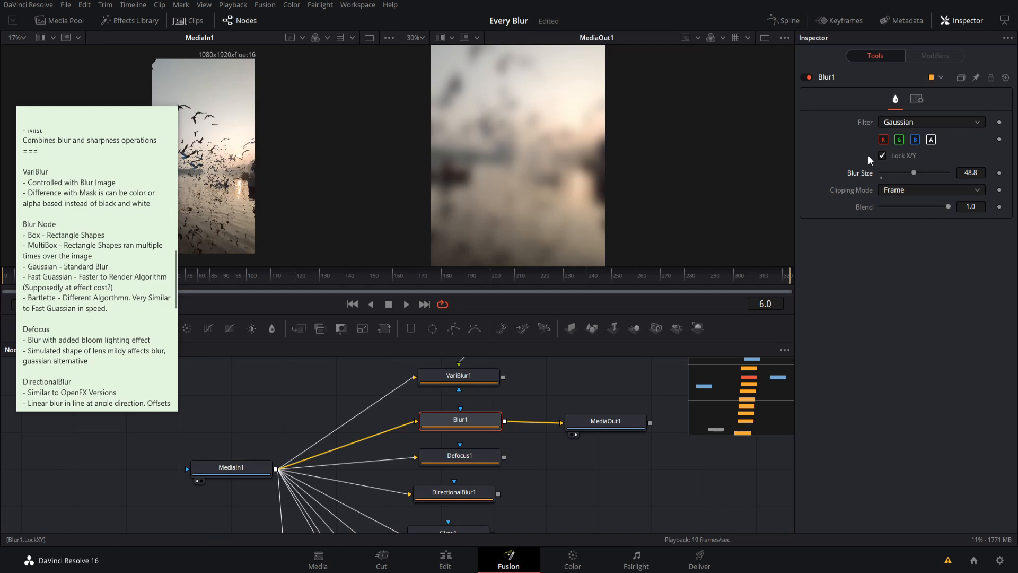
# Reduce Blur1's blur size to 32.3 and switch its filter to Fast Gaussian.
pyautogui.moveTo(915, 174); pyautogui.dragTo(909, 174)
pyautogui.click(922, 122)
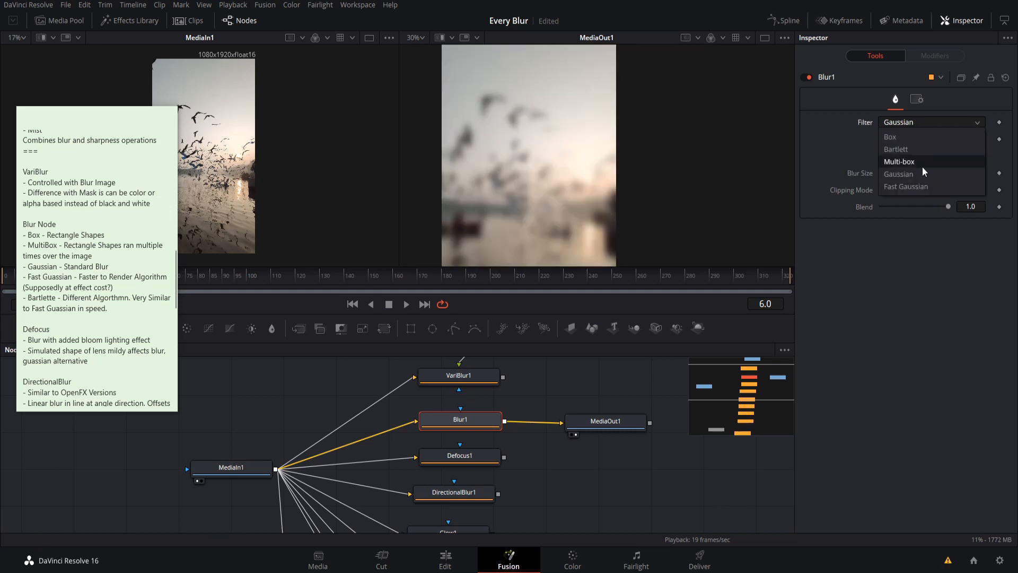
pyautogui.click(922, 185)
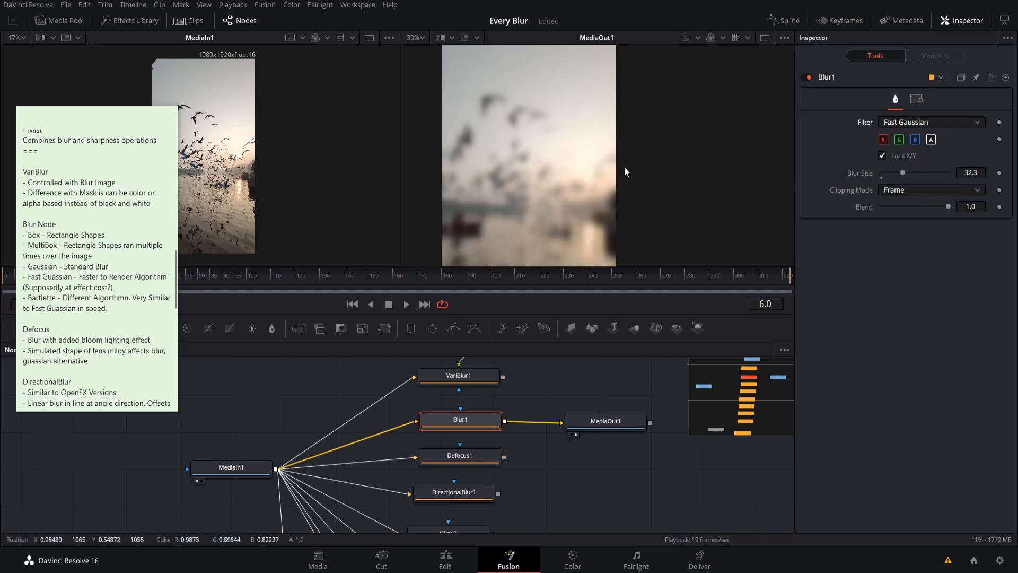
pyautogui.scroll(1, 626, 167)
pyautogui.moveTo(625, 186); pyautogui.dragTo(642, 141)
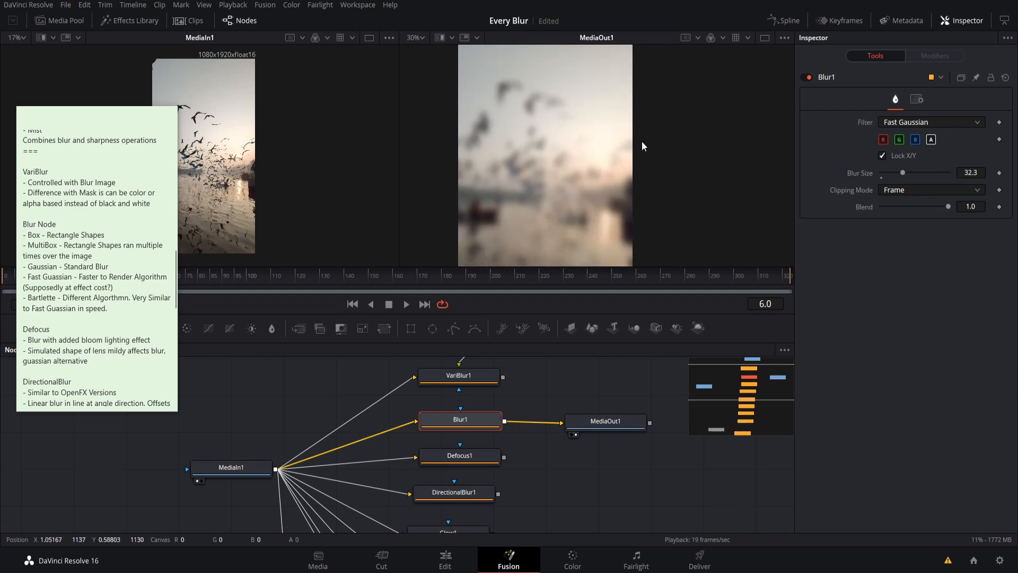
# Switch Blur1's filter to Bartlett and inspect the blurred output in the MediaOut1 viewer.
pyautogui.click(927, 121)
pyautogui.click(913, 148)
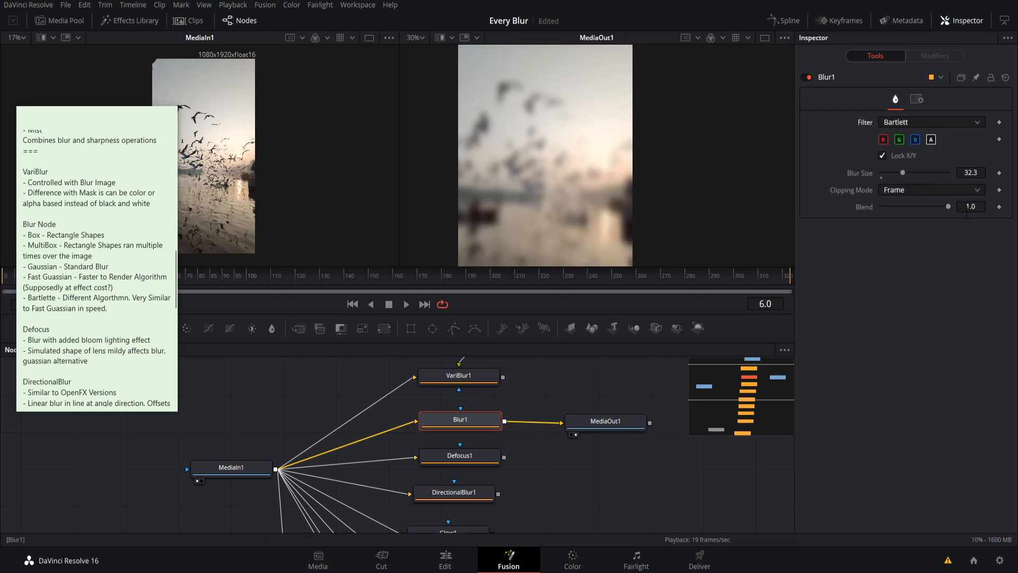
pyautogui.moveTo(636, 151); pyautogui.dragTo(624, 132)
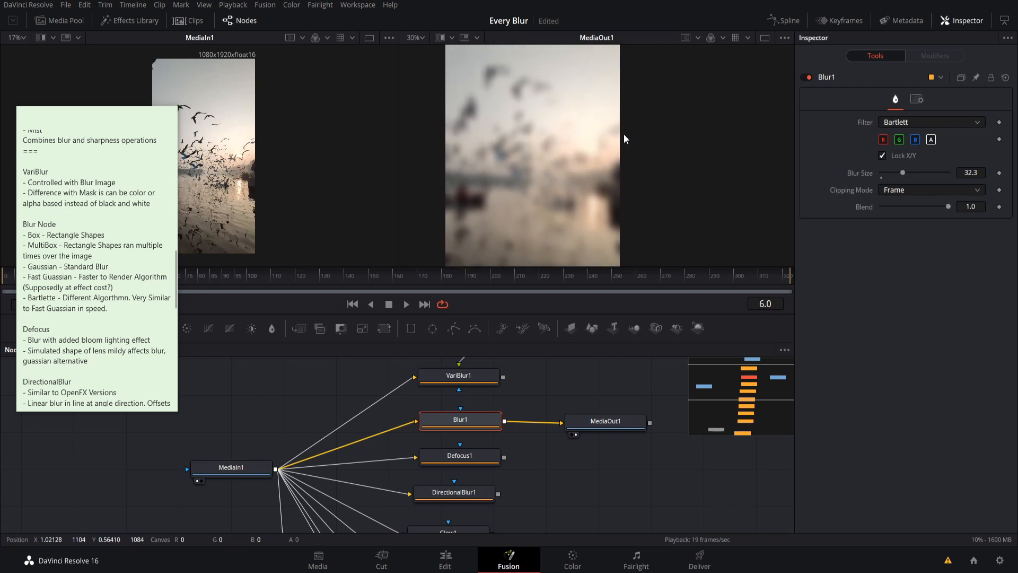
pyautogui.moveTo(633, 141); pyautogui.dragTo(627, 115)
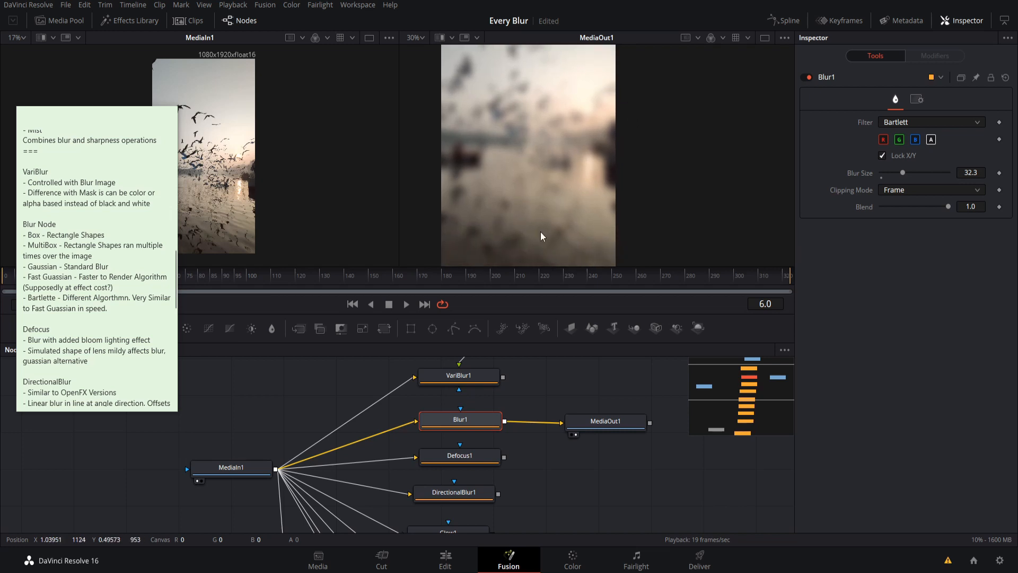
# Uncover the timeline start, set Blur1's filter to Gaussian, and test playback from frame 5.
pyautogui.moveTo(89, 120); pyautogui.dragTo(915, 254)
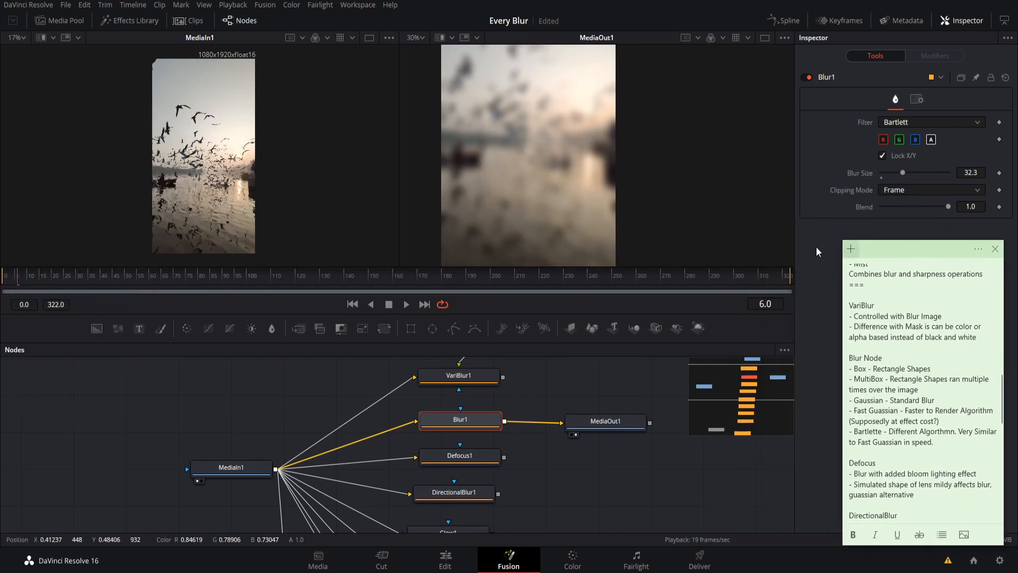
pyautogui.click(18, 281)
pyautogui.click(924, 123)
pyautogui.click(916, 174)
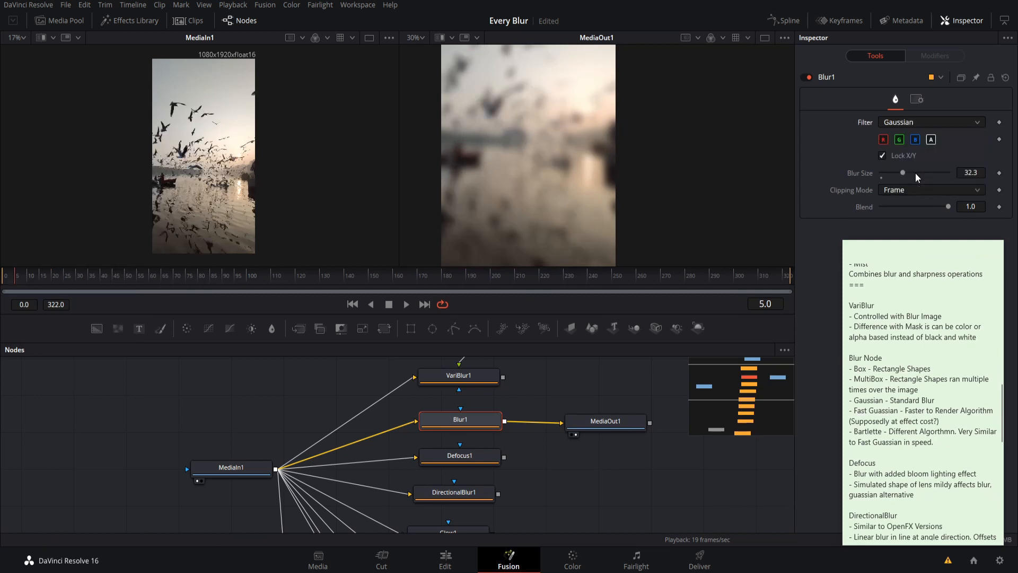
pyautogui.click(407, 304)
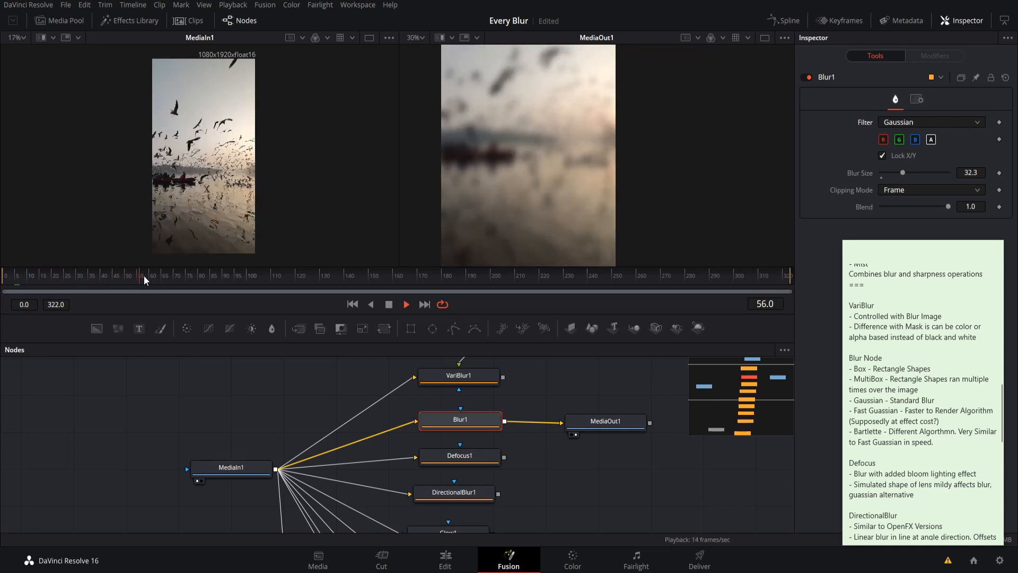
pyautogui.click(389, 305)
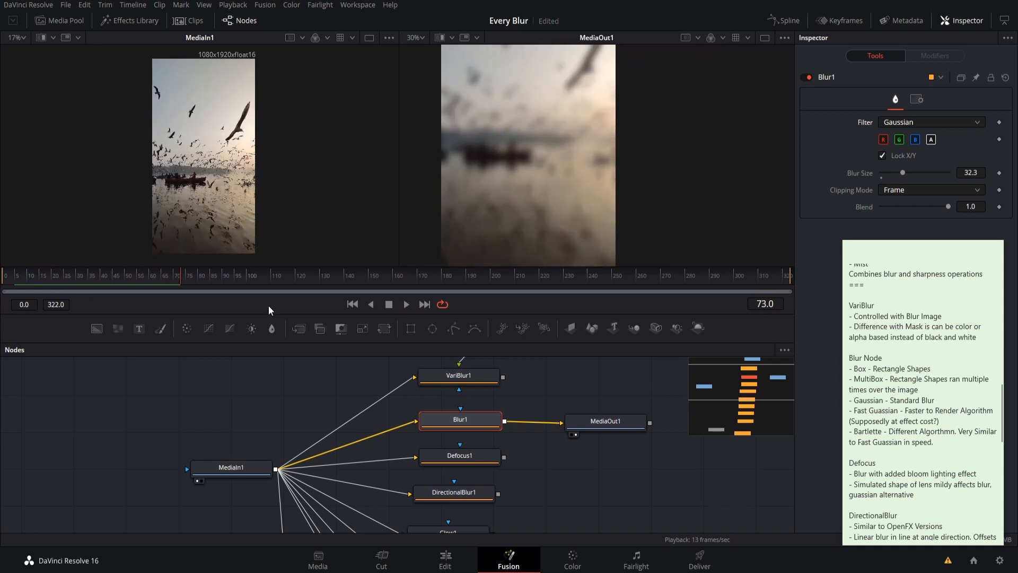
# Return to frame 5, switch Blur1's filter to Fast Gaussian, and test the playback speed.
pyautogui.click(20, 290)
pyautogui.click(932, 122)
pyautogui.click(931, 187)
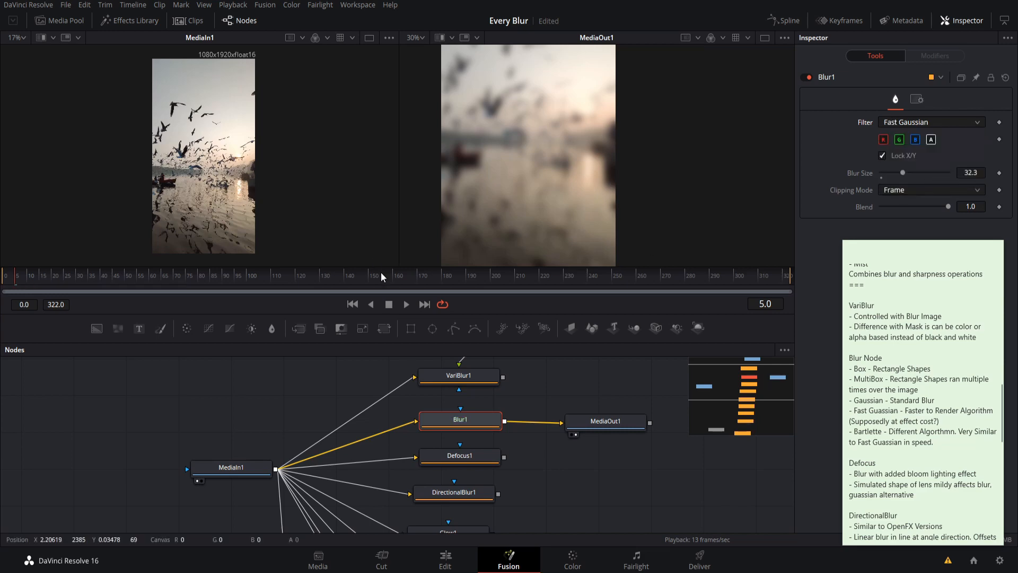
pyautogui.press('space')
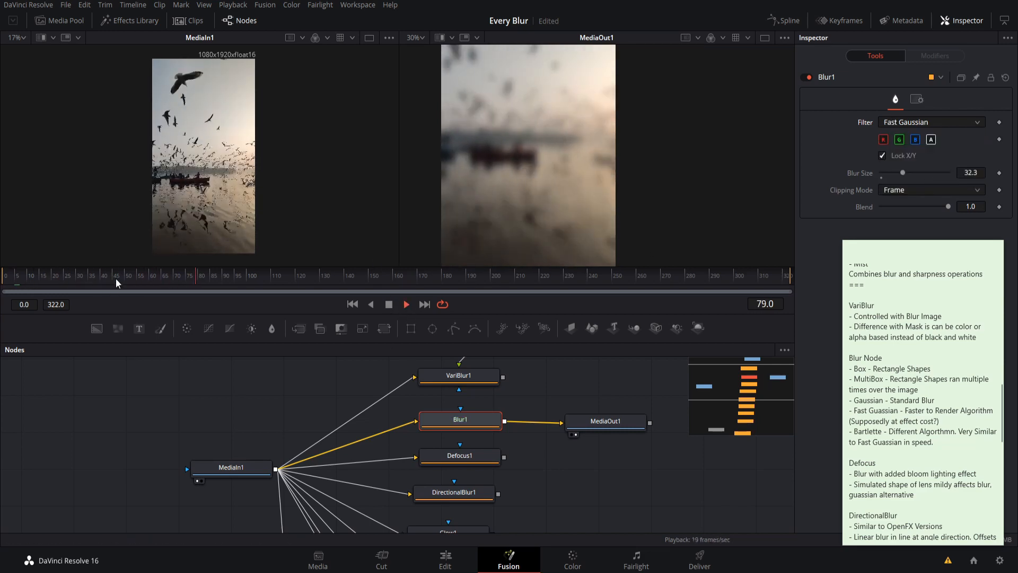
pyautogui.click(391, 306)
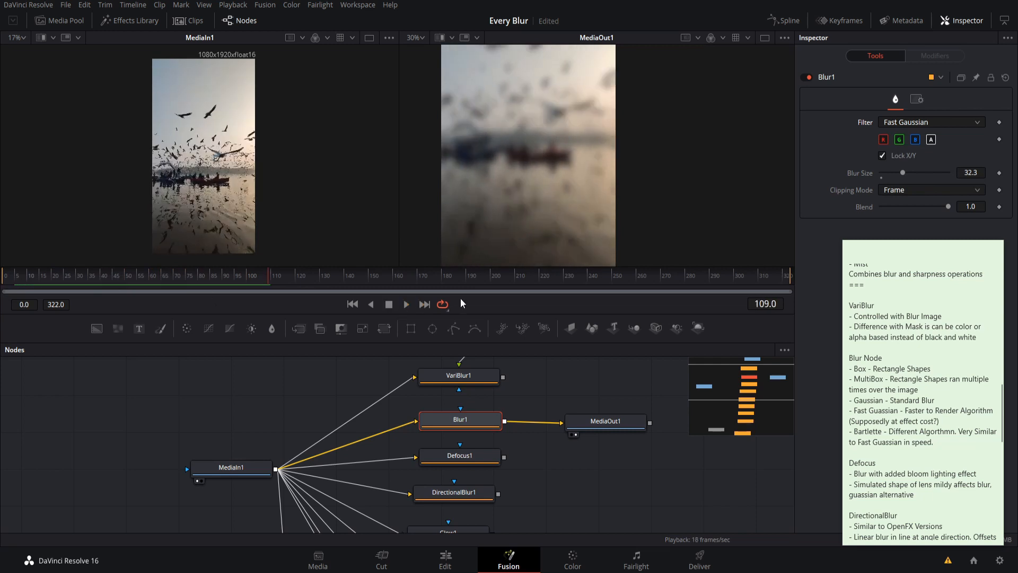
# Switch Blur1's filter to Bartlett and test playback again from frame 5.
pyautogui.click(939, 126)
pyautogui.click(934, 149)
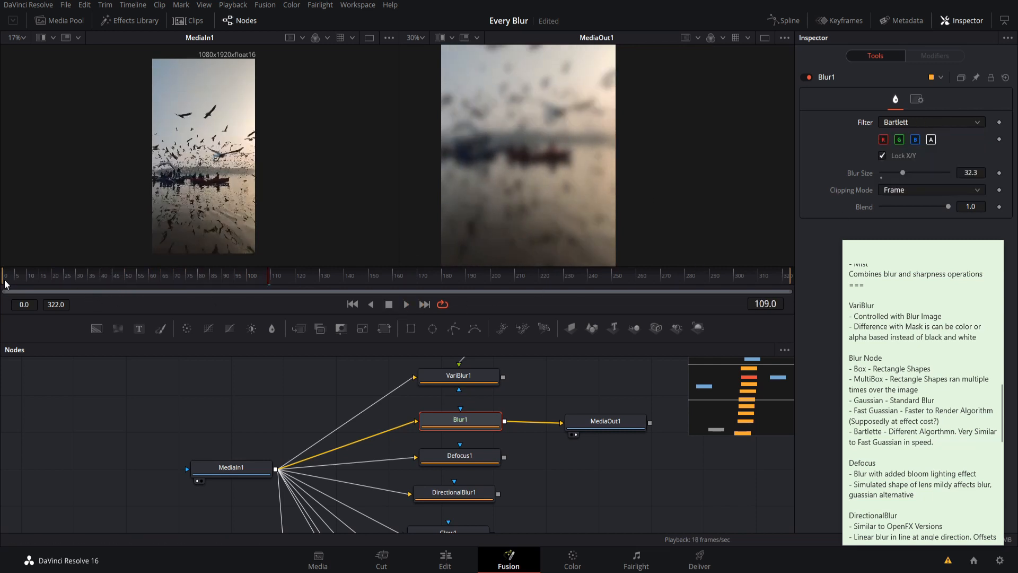
pyautogui.moveTo(6, 284); pyautogui.dragTo(17, 284)
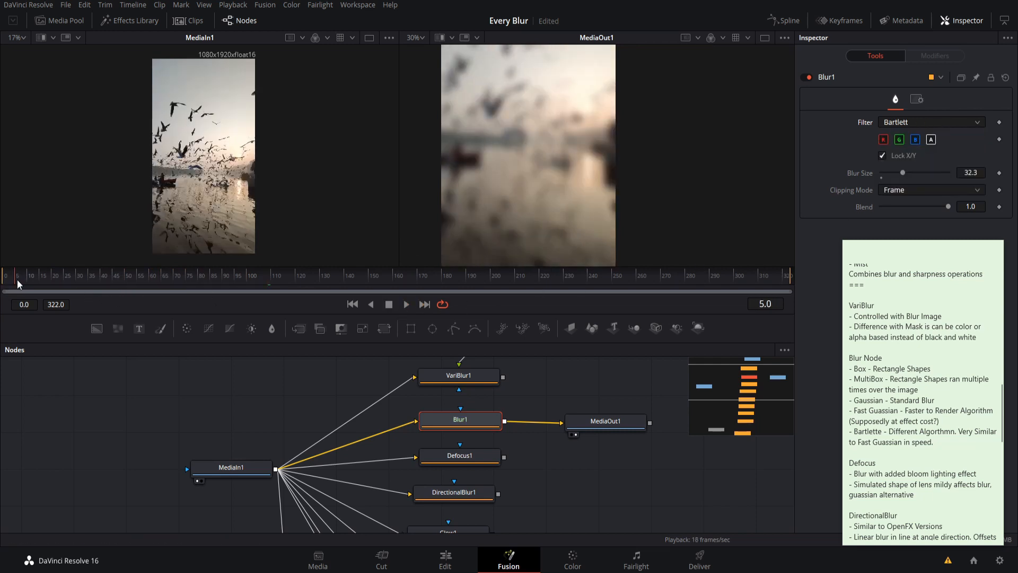
pyautogui.click(407, 305)
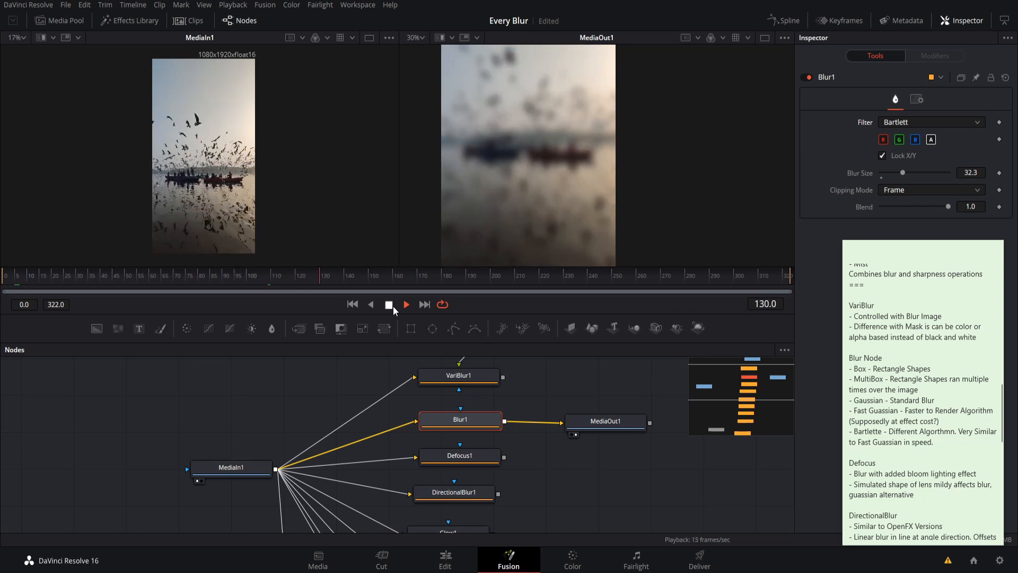
pyautogui.click(393, 306)
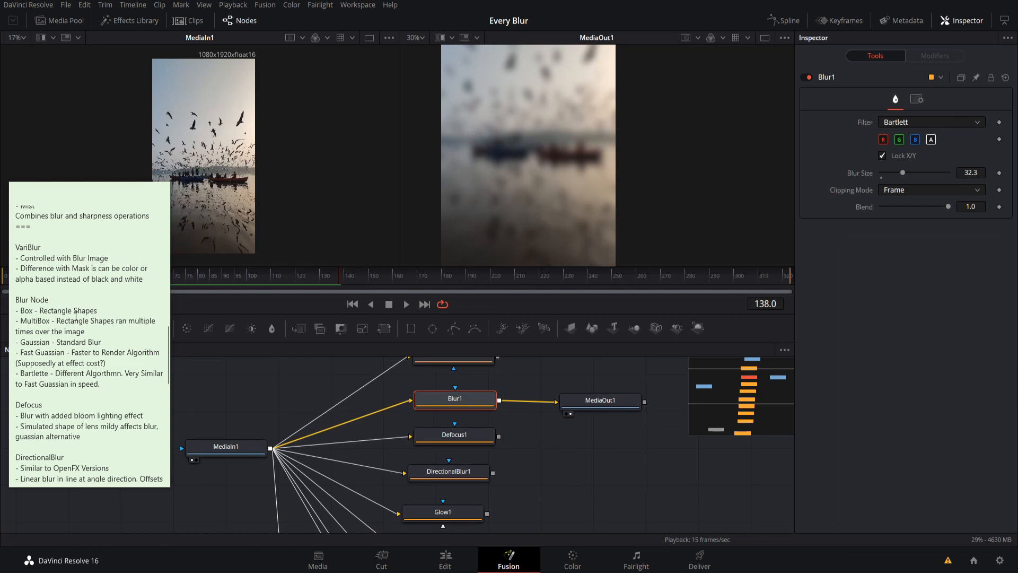
# Reduce Blur1's blur size to 23.6 with the Bartlett filter.
pyautogui.click(76, 317)
pyautogui.moveTo(113, 387); pyautogui.dragTo(135, 379)
pyautogui.click(131, 391)
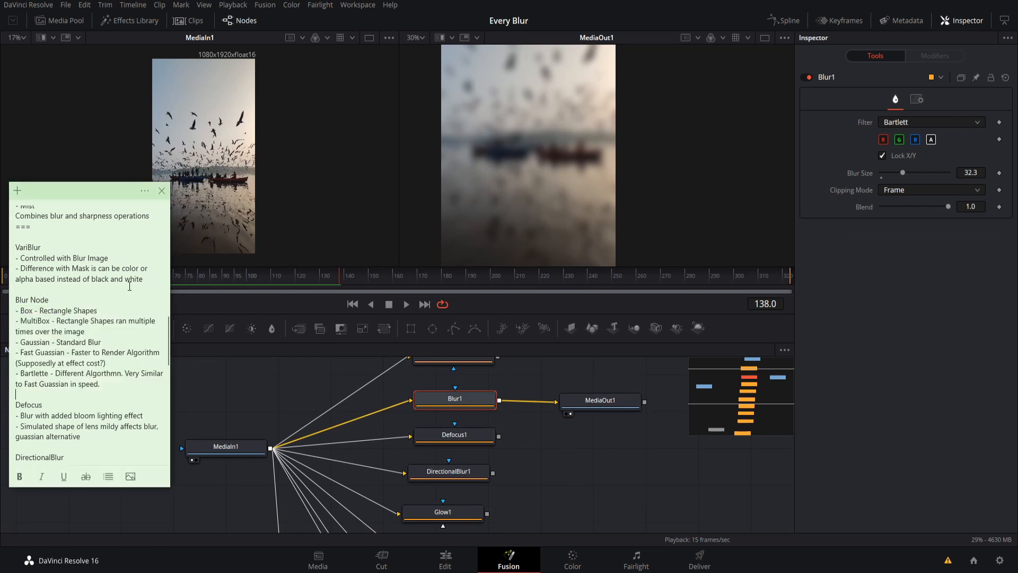
pyautogui.moveTo(903, 173); pyautogui.dragTo(898, 175)
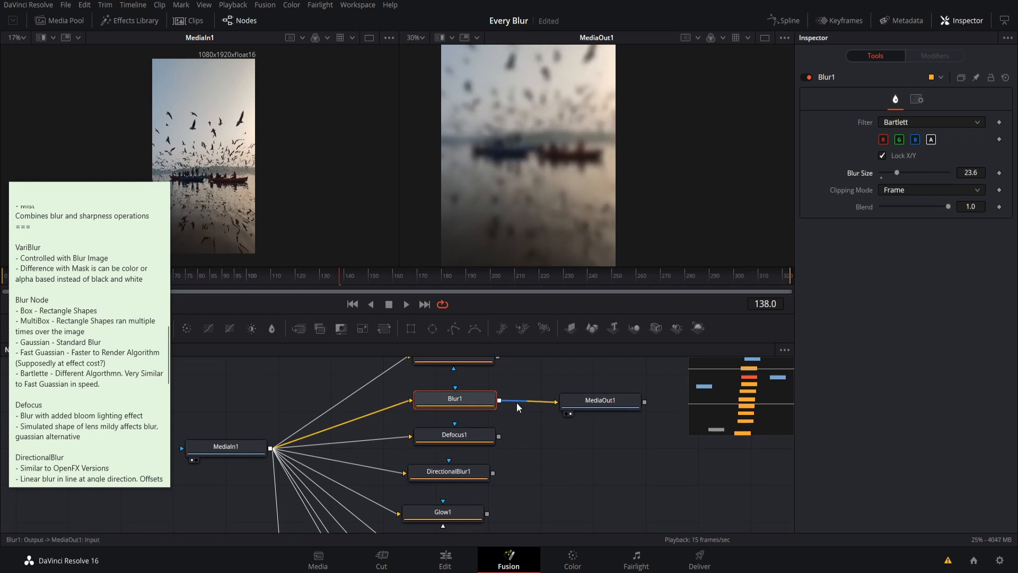
# Disconnect Blur1 from MediaOut1, connect Defocus1 in its place, and open Defocus1's settings.
pyautogui.click(537, 402)
pyautogui.moveTo(498, 443); pyautogui.dragTo(556, 402)
pyautogui.click(455, 434)
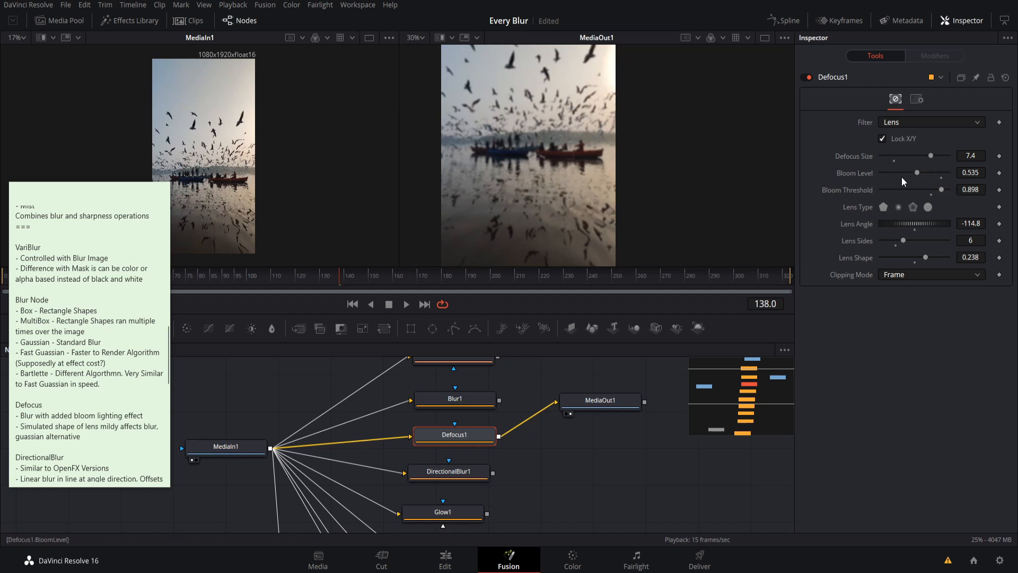
# Try different bloom strengths on Defocus1, ending with bloom level 0.37 and bloom threshold 0.709.
pyautogui.moveTo(622, 99); pyautogui.dragTo(625, 125)
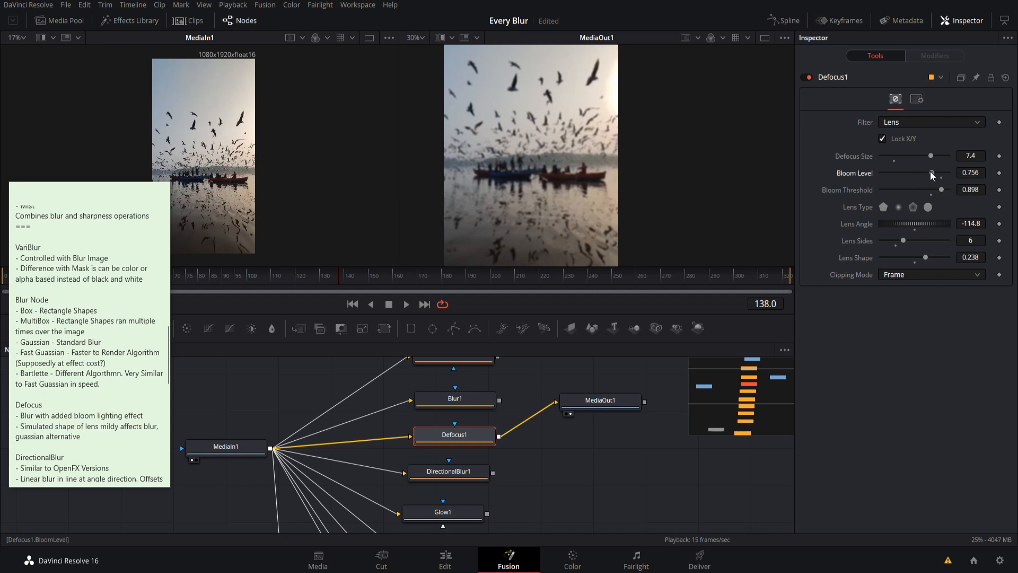
pyautogui.moveTo(932, 174)
pyautogui.mouseDown()
pyautogui.moveTo(938, 190)
pyautogui.moveTo(907, 190)
pyautogui.moveTo(926, 190)
pyautogui.moveTo(932, 173)
pyautogui.mouseUp()
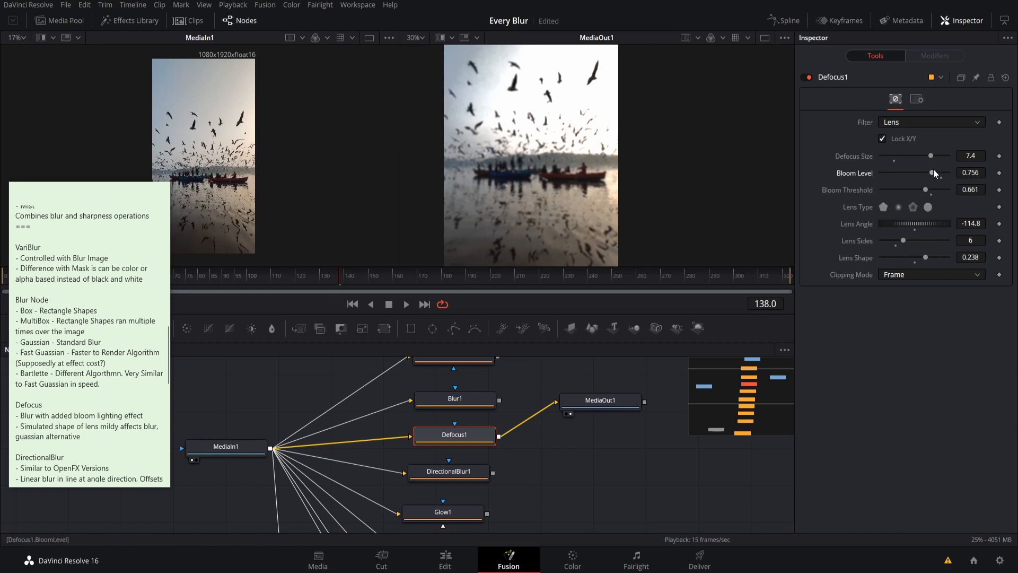
pyautogui.moveTo(933, 178); pyautogui.dragTo(907, 193)
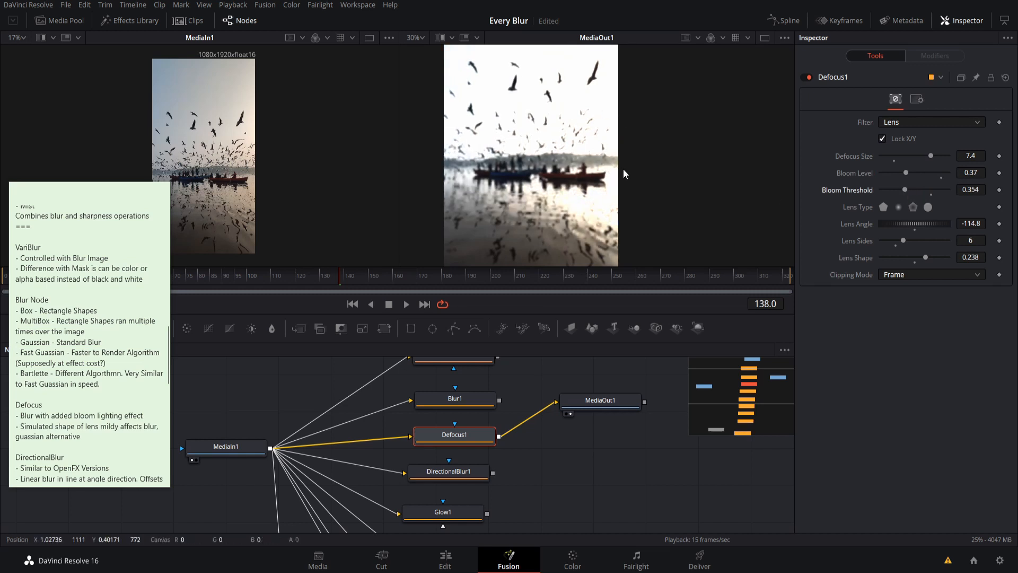
pyautogui.moveTo(912, 195); pyautogui.dragTo(928, 192)
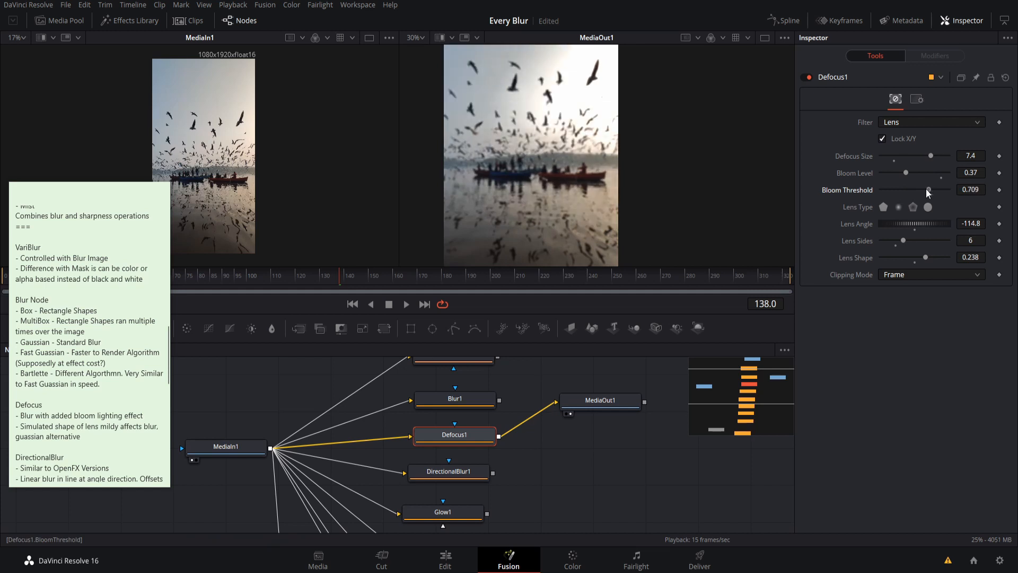
# Compare Defocus1's Gaussian Blur filter with Lens, raising the defocus size to 7.64 and ending on Lens.
pyautogui.click(929, 123)
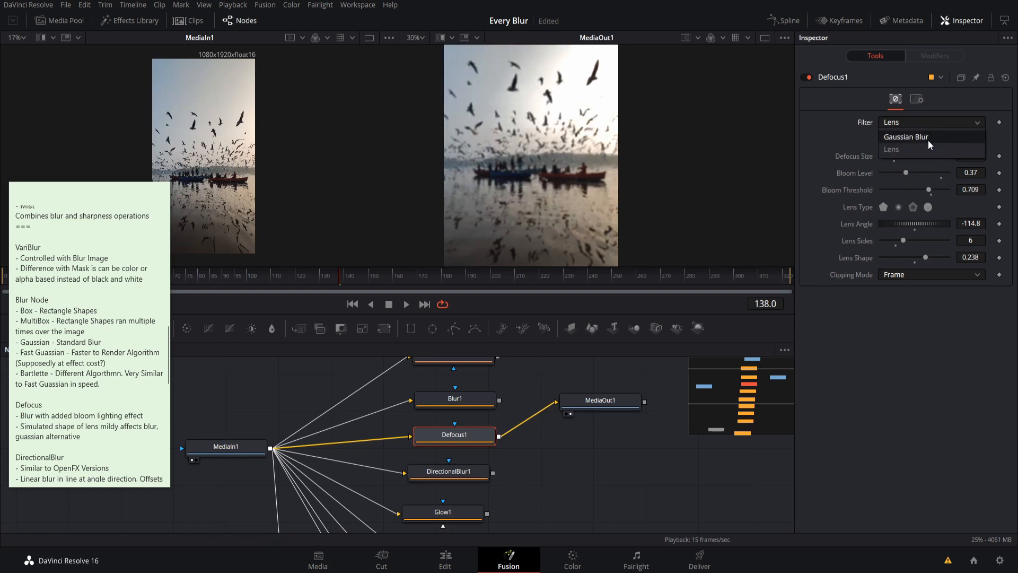
pyautogui.click(929, 139)
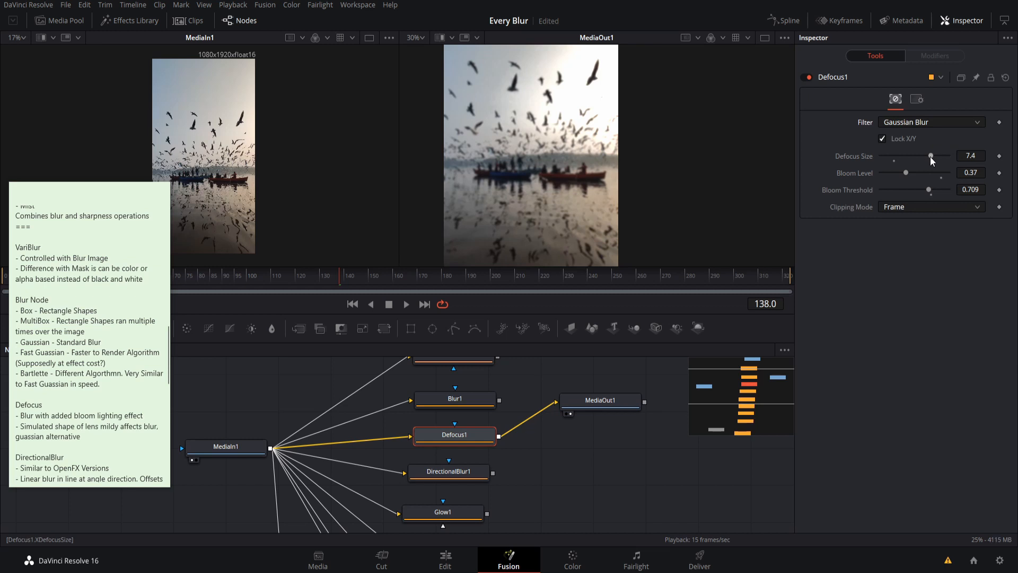
pyautogui.click(906, 174)
pyautogui.moveTo(932, 157); pyautogui.dragTo(933, 157)
pyautogui.click(927, 126)
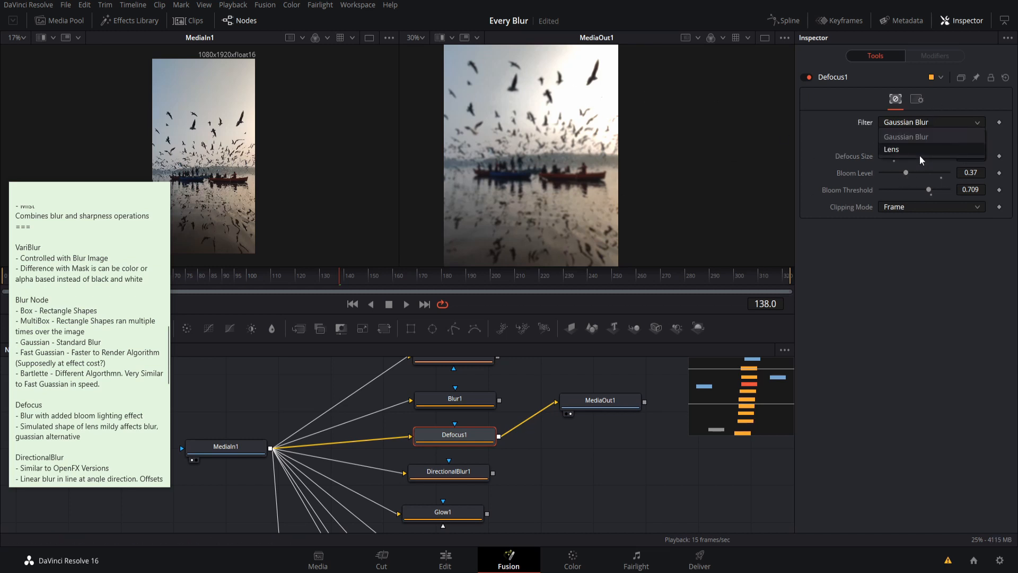
pyautogui.click(924, 156)
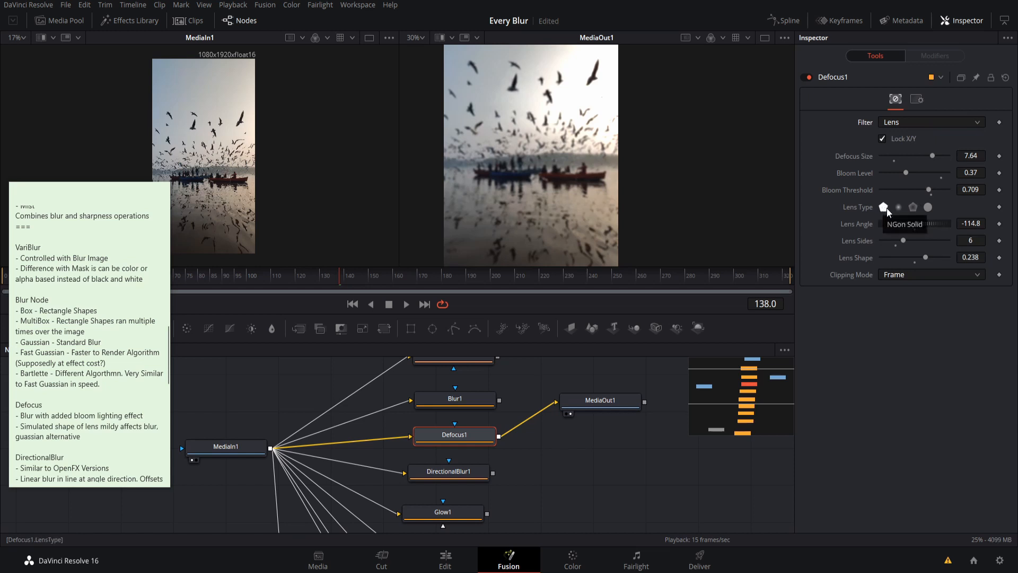
# Try Defocus1's lens types, ending on the circle with lens angle -54.7, 8 sides and lens shape 0.4.
pyautogui.scroll(4, 701, 146)
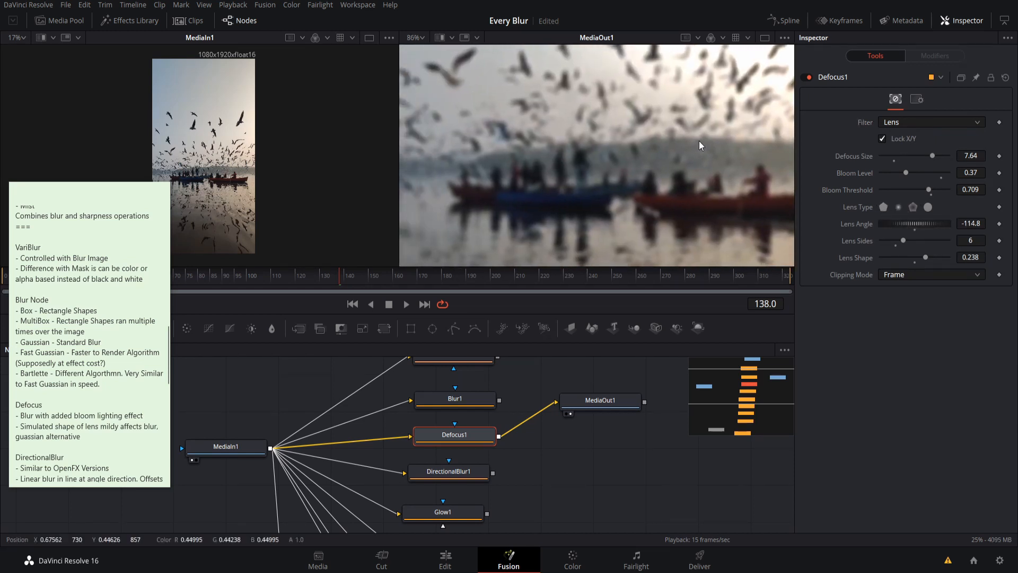
pyautogui.moveTo(700, 141); pyautogui.dragTo(664, 143)
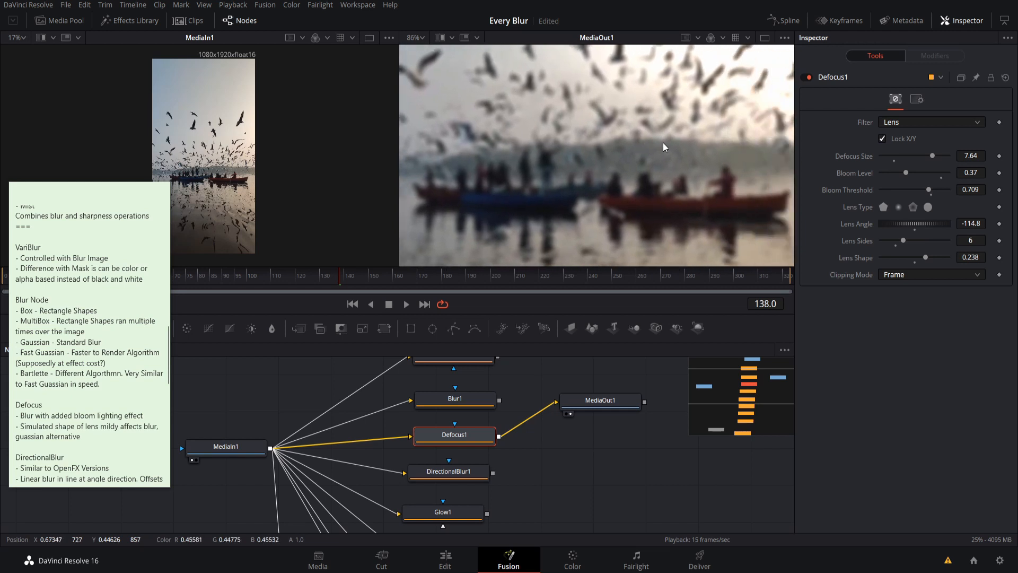
pyautogui.scroll(-2, 664, 143)
pyautogui.click(913, 208)
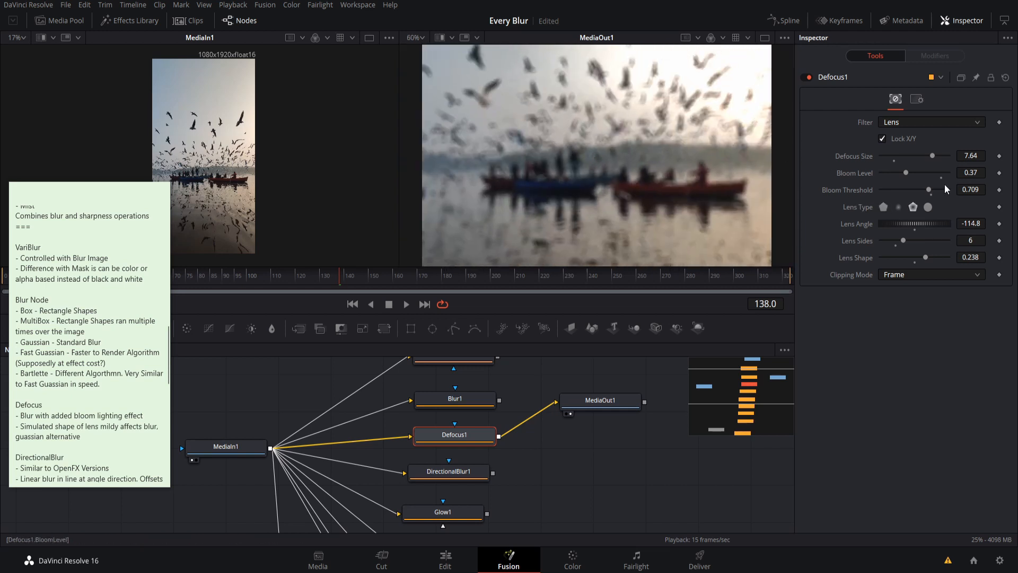
pyautogui.click(928, 207)
pyautogui.moveTo(887, 242); pyautogui.dragTo(947, 264)
pyautogui.click(926, 258)
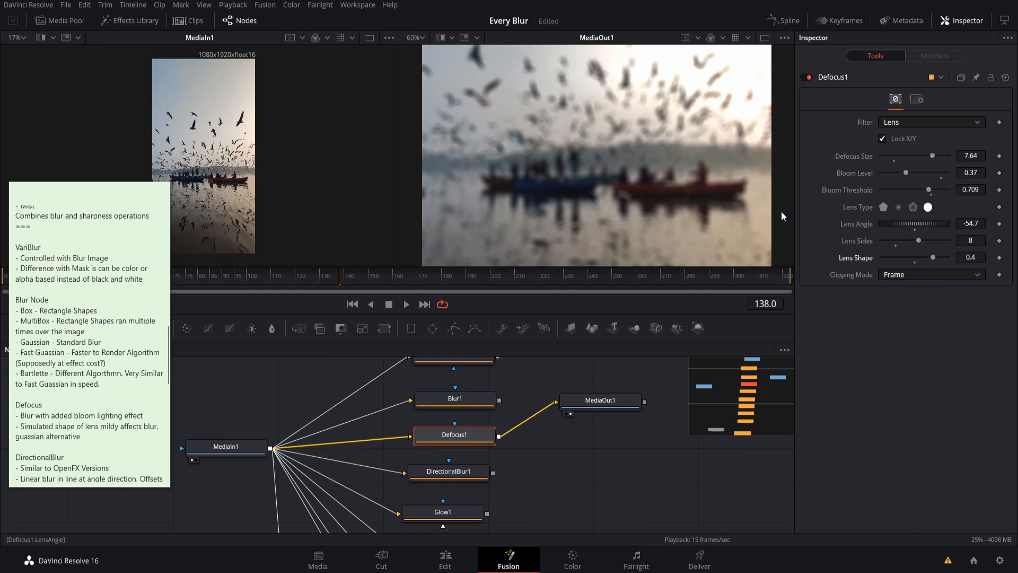
# Raise Defocus1's bloom level to 0.717, then connect DirectionalBlur1 to MediaOut1 in its place.
pyautogui.scroll(-2, 626, 159)
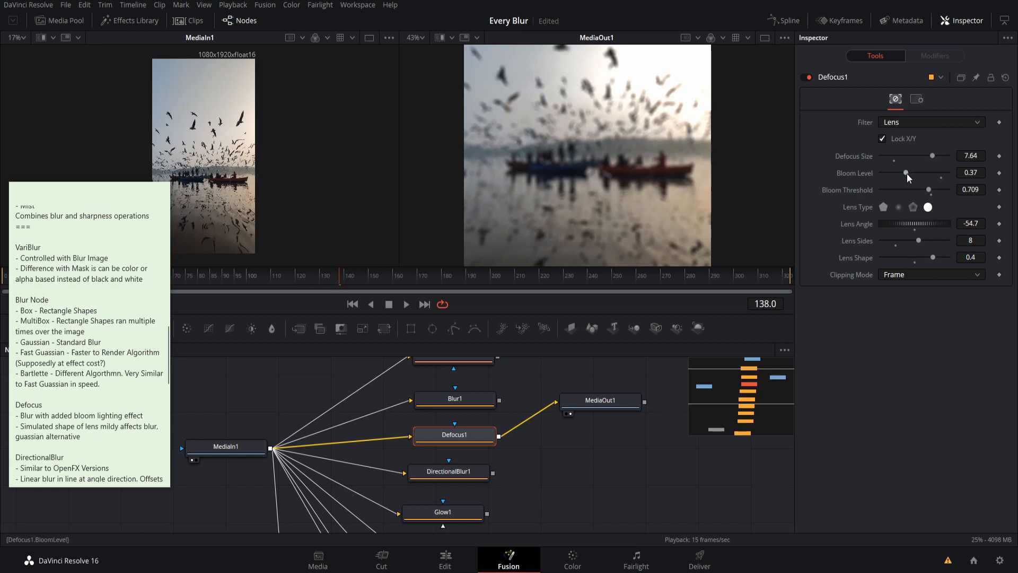
pyautogui.moveTo(907, 173); pyautogui.dragTo(931, 172)
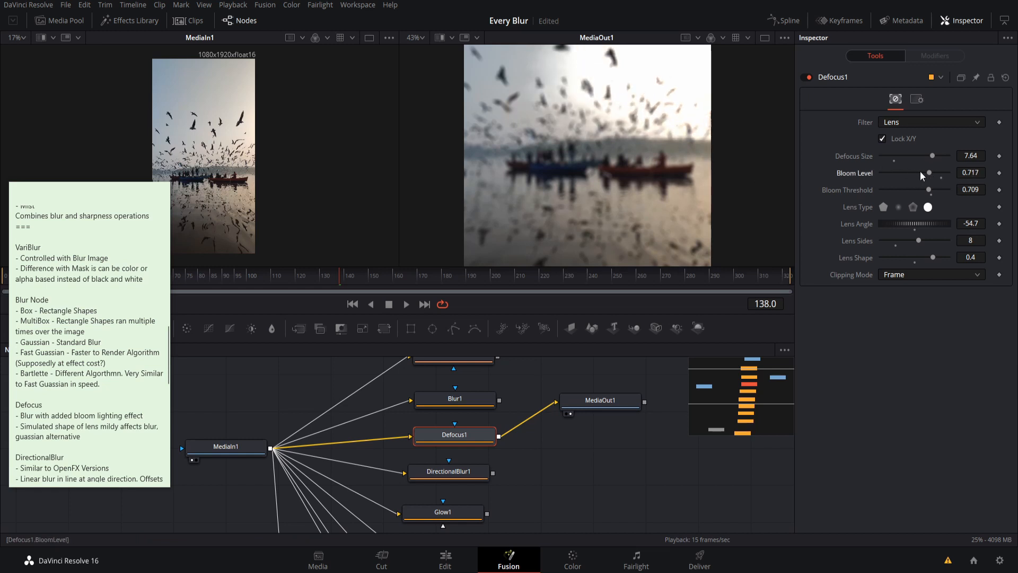
pyautogui.moveTo(554, 431); pyautogui.dragTo(553, 426)
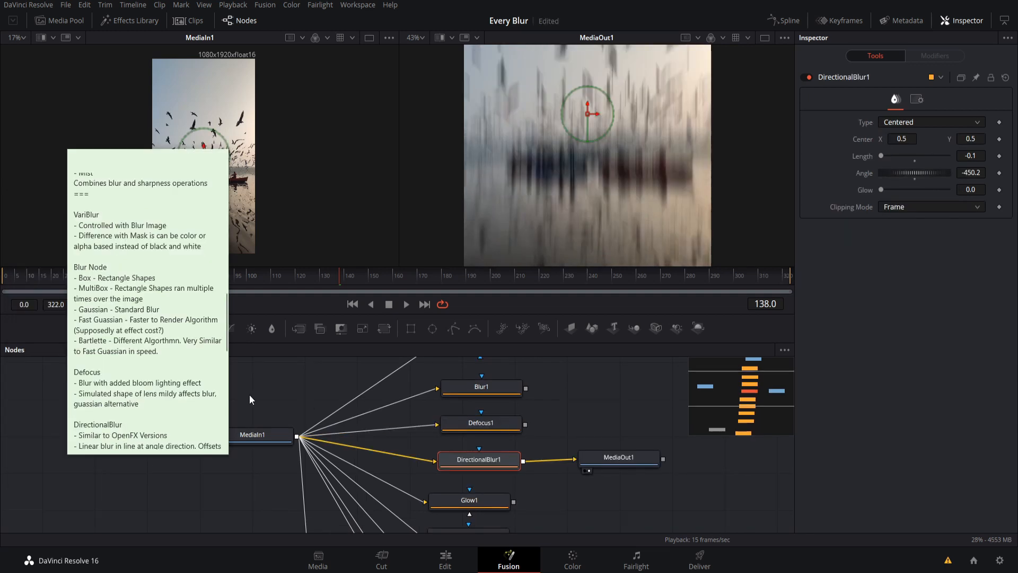
# Switch DirectionalBlur1 to the Linear type and try its angle and length, ending at angle -1107.6 and length 0.003.
pyautogui.scroll(-5, 155, 386)
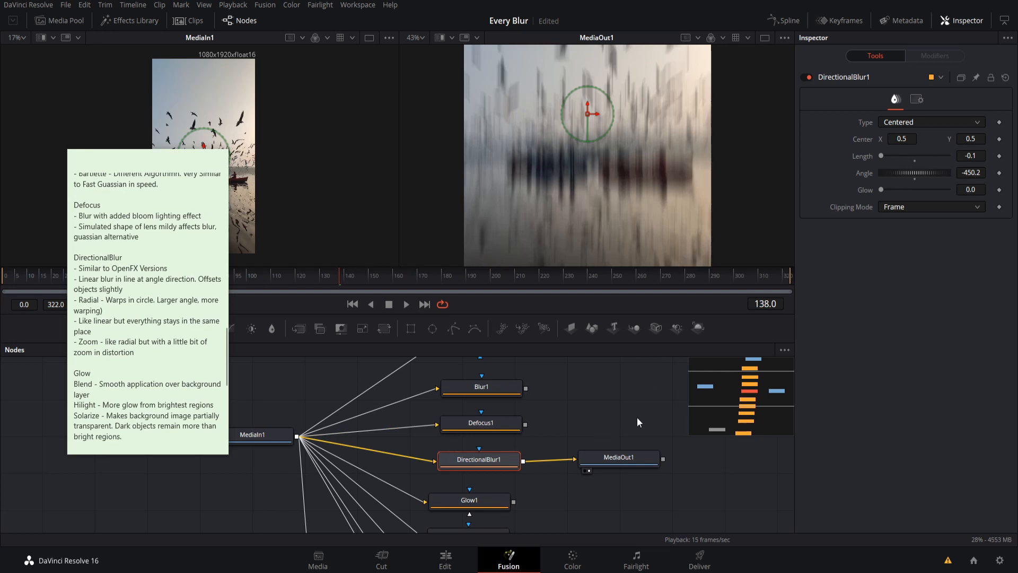
pyautogui.click(923, 123)
pyautogui.click(912, 136)
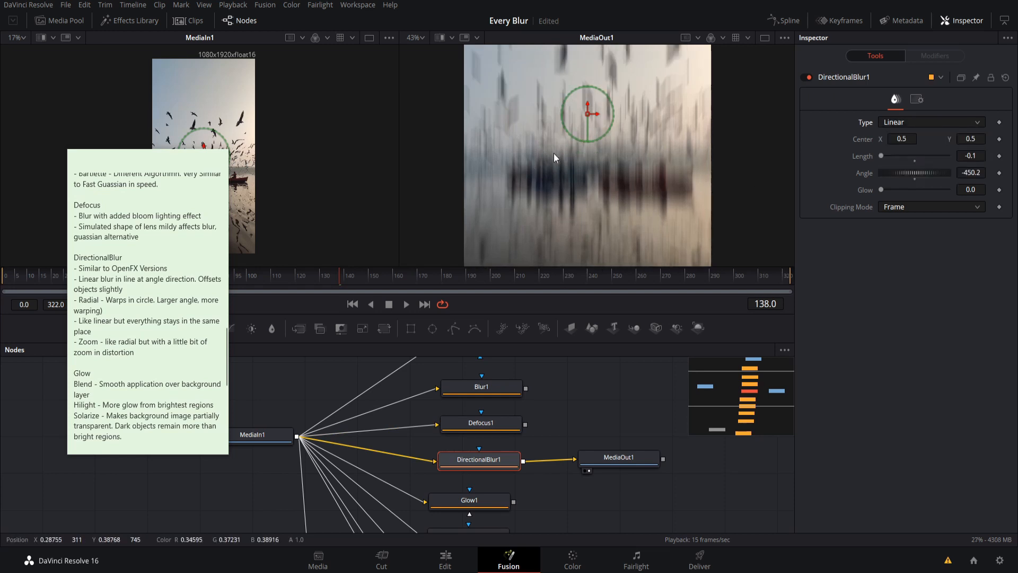
pyautogui.moveTo(896, 157); pyautogui.dragTo(903, 154)
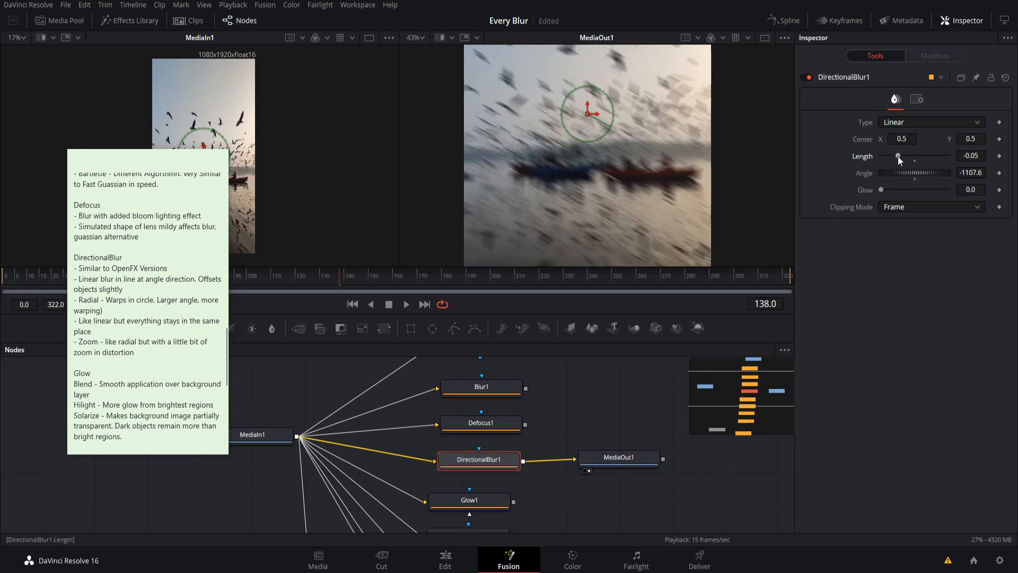
pyautogui.moveTo(899, 155)
pyautogui.mouseDown()
pyautogui.moveTo(934, 158)
pyautogui.moveTo(878, 158)
pyautogui.mouseUp()
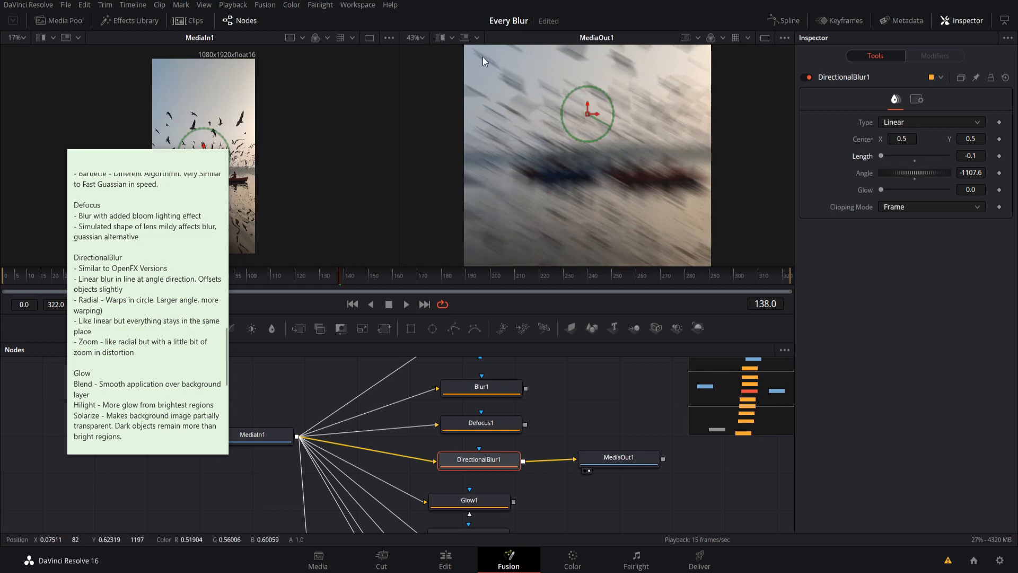
pyautogui.moveTo(883, 155); pyautogui.dragTo(985, 157)
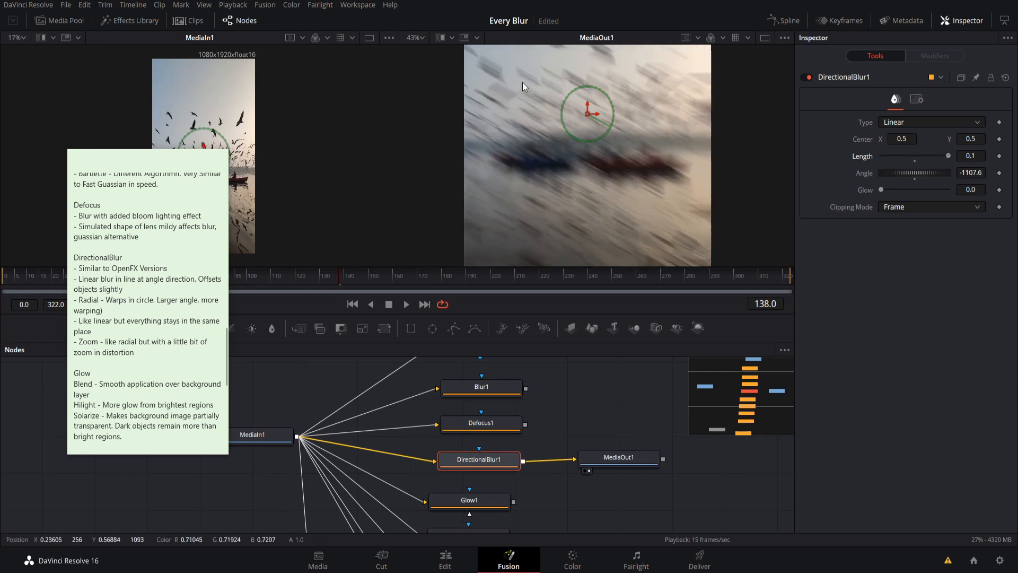
pyautogui.moveTo(941, 155); pyautogui.dragTo(915, 155)
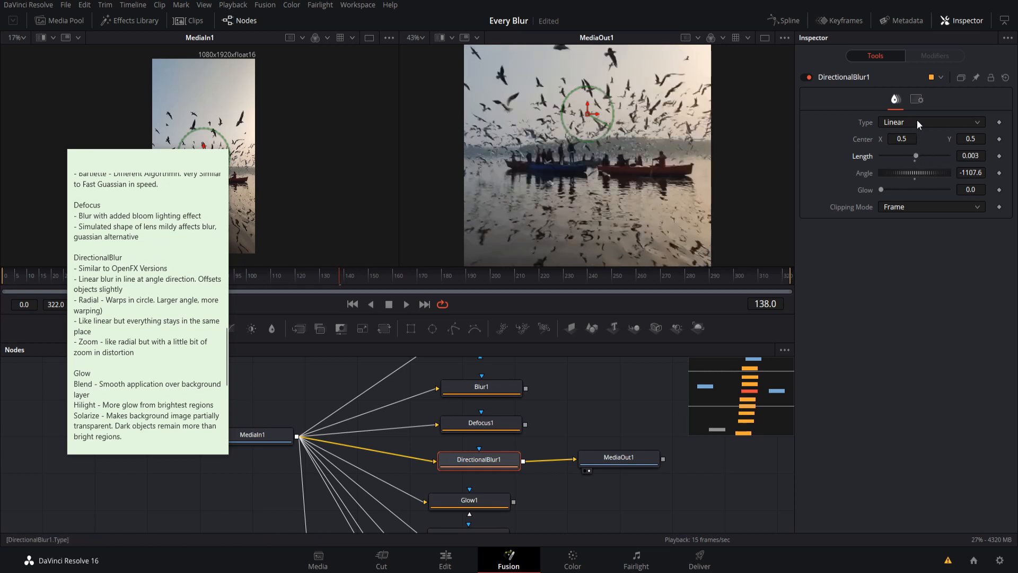
# Compare DirectionalBlur1's Centered type with Linear at angle -1029.3, trying different lengths from -0.1 upward.
pyautogui.click(918, 119)
pyautogui.click(918, 160)
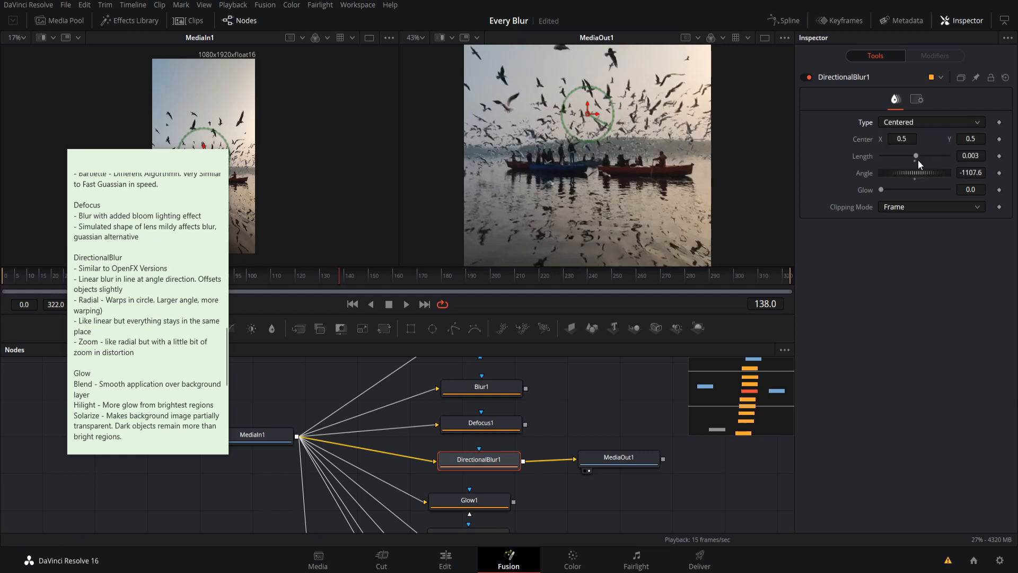
pyautogui.moveTo(916, 156)
pyautogui.mouseDown()
pyautogui.moveTo(944, 157)
pyautogui.moveTo(922, 174)
pyautogui.mouseUp()
pyautogui.click(897, 122)
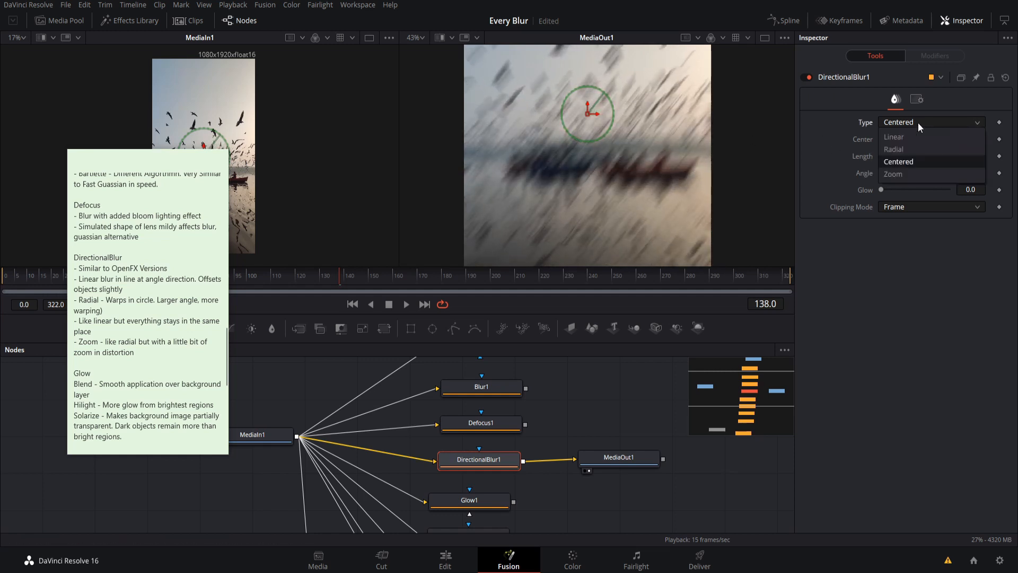
pyautogui.click(917, 136)
pyautogui.moveTo(916, 156); pyautogui.dragTo(859, 154)
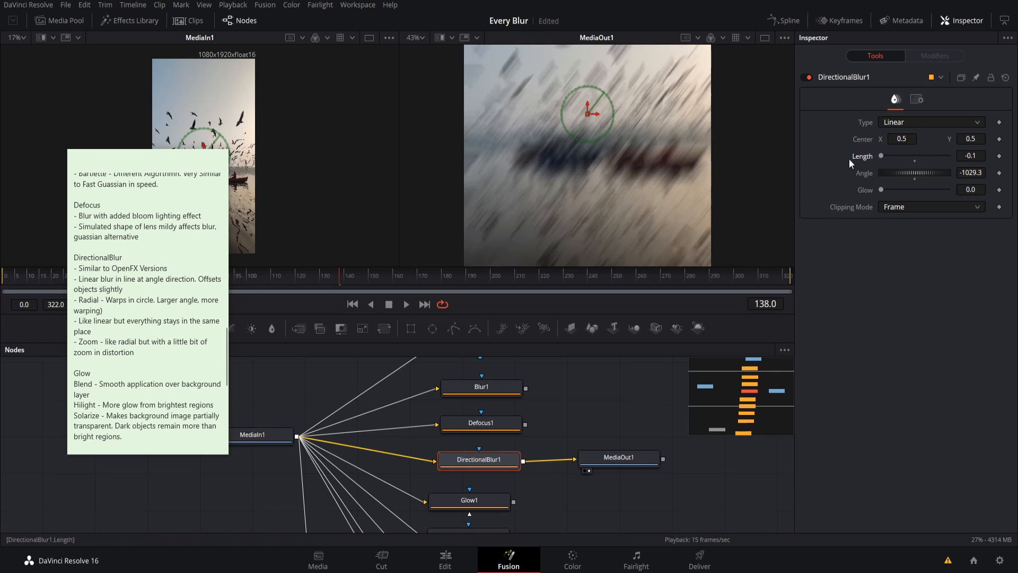
pyautogui.moveTo(880, 157); pyautogui.dragTo(956, 157)
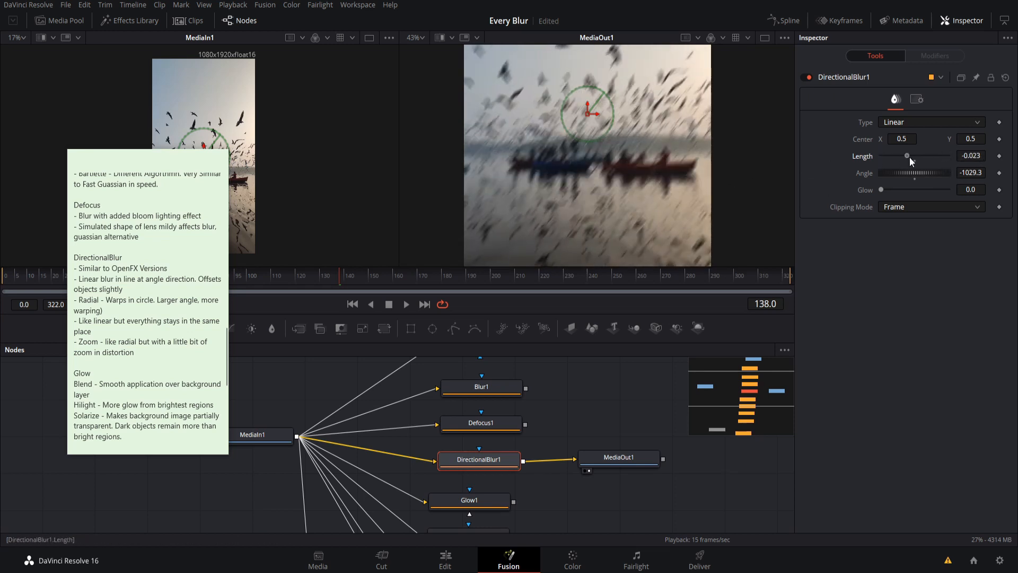
pyautogui.moveTo(948, 157); pyautogui.dragTo(913, 157)
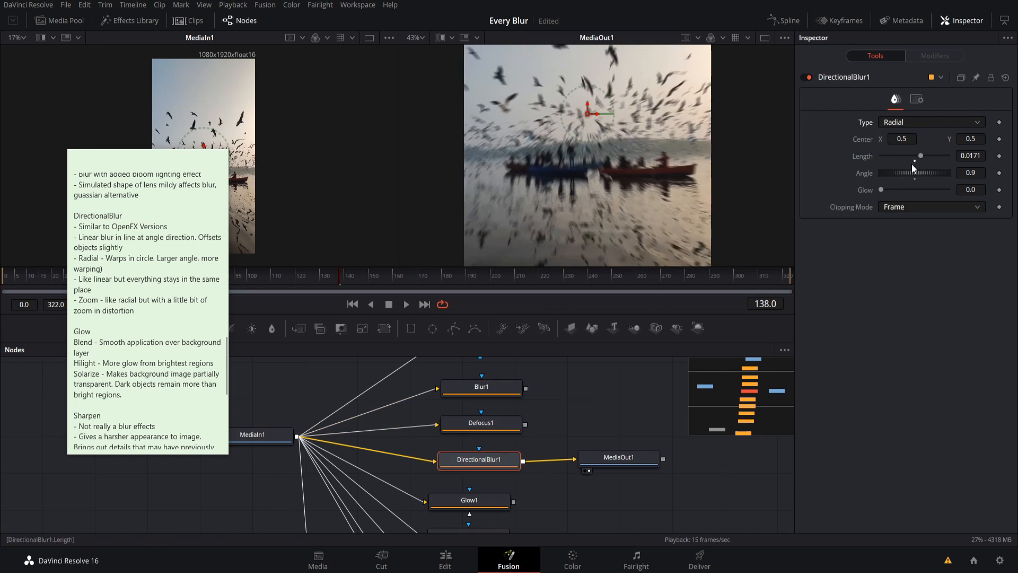
# Try DirectionalBlur1's Radial type at angles 40.0 and -119.3, and switch it to Zoom at angle -7.1.
pyautogui.moveTo(911, 173); pyautogui.dragTo(922, 171)
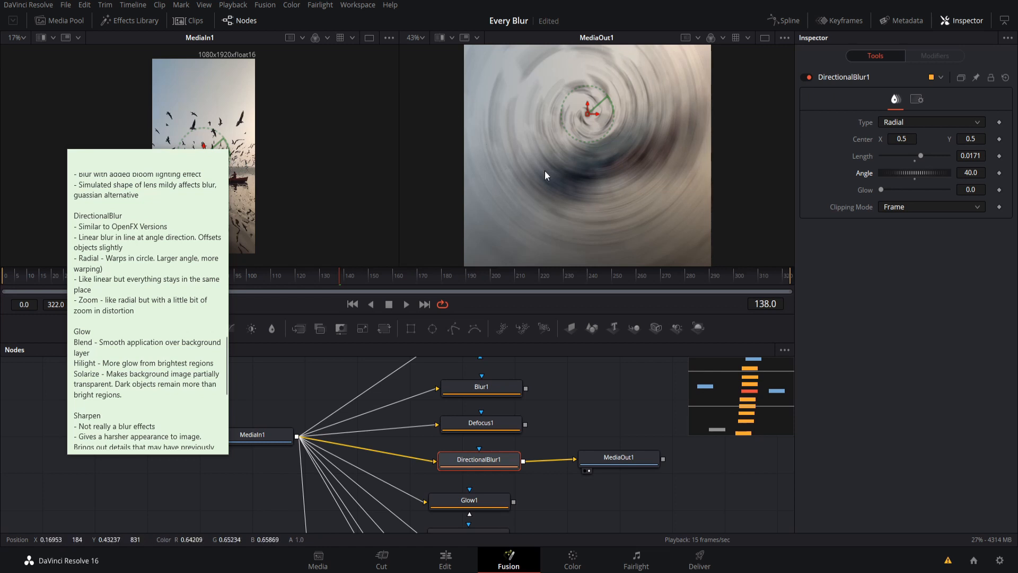
pyautogui.moveTo(911, 176)
pyautogui.mouseDown()
pyautogui.moveTo(937, 170)
pyautogui.moveTo(893, 176)
pyautogui.mouseUp()
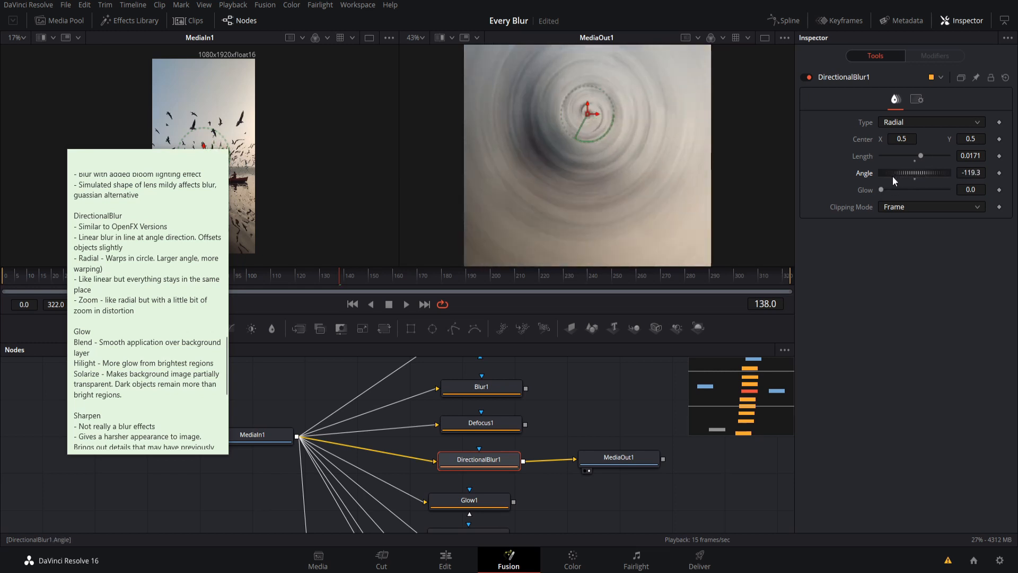
pyautogui.click(917, 121)
pyautogui.click(910, 177)
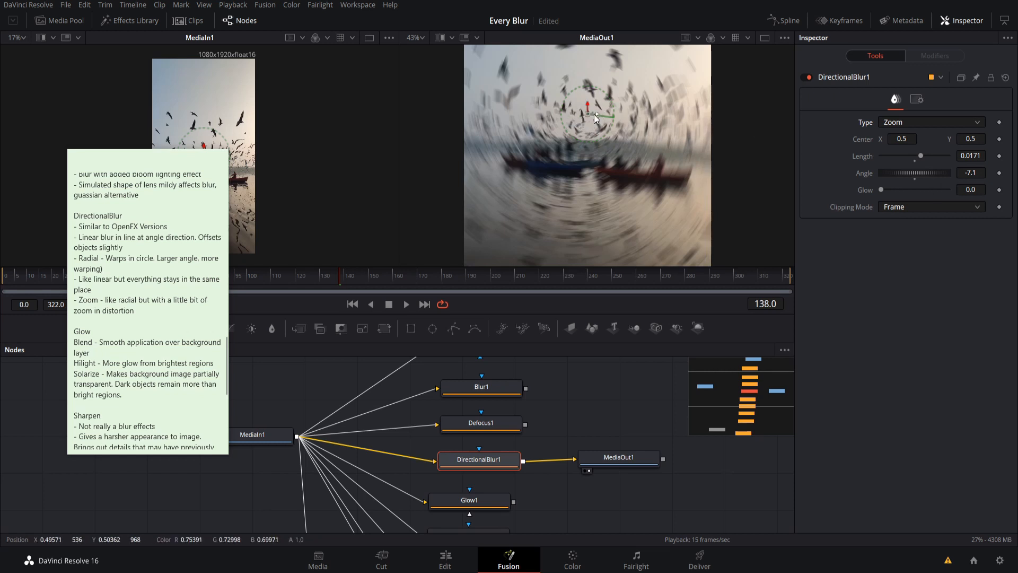
# Return DirectionalBlur1 to Radial and lower its center toward the boats, to Y 0.448067.
pyautogui.click(920, 121)
pyautogui.click(912, 149)
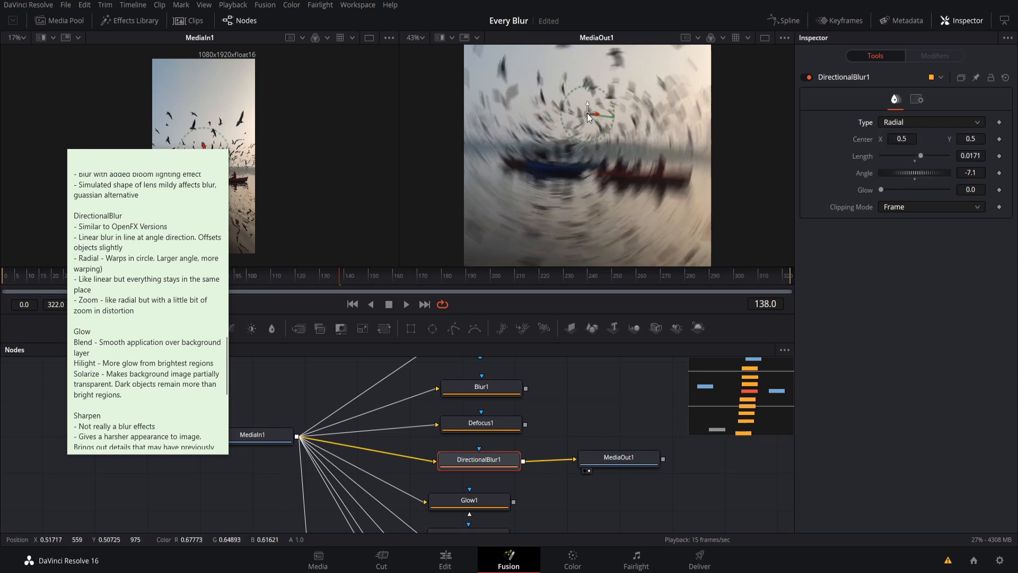
pyautogui.moveTo(587, 106); pyautogui.dragTo(589, 129)
# Set DirectionalBlur1's type to Zoom, try lengths -0.1 and 0.1 before ending on 0.051, and save the project.
pyautogui.click(928, 122)
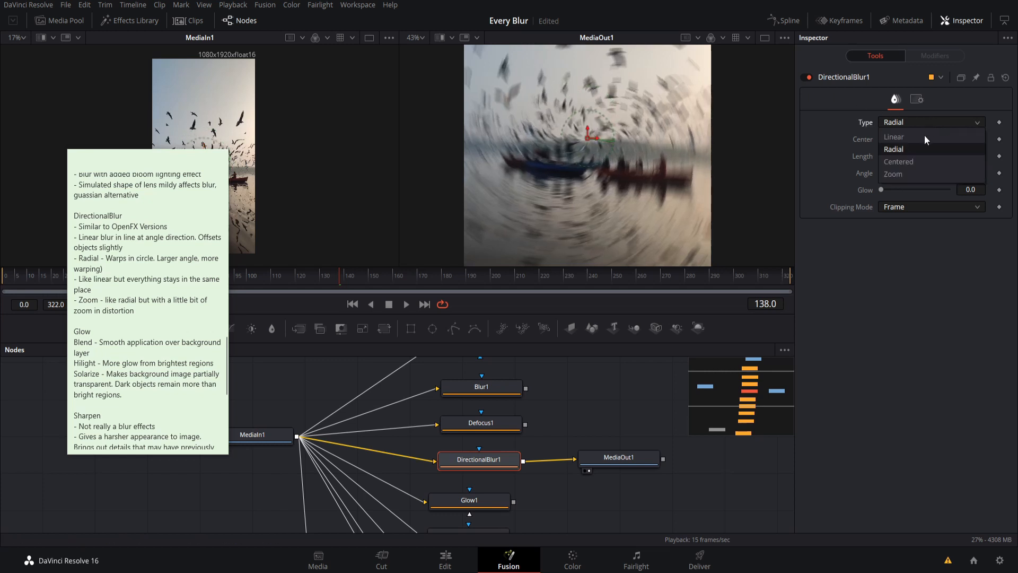
pyautogui.click(912, 174)
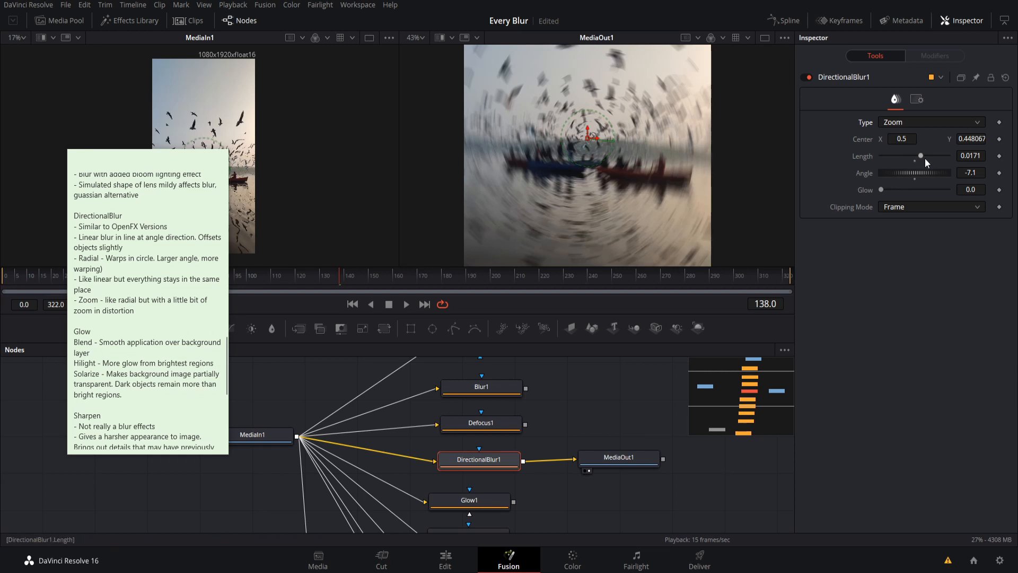
pyautogui.moveTo(923, 155); pyautogui.dragTo(876, 157)
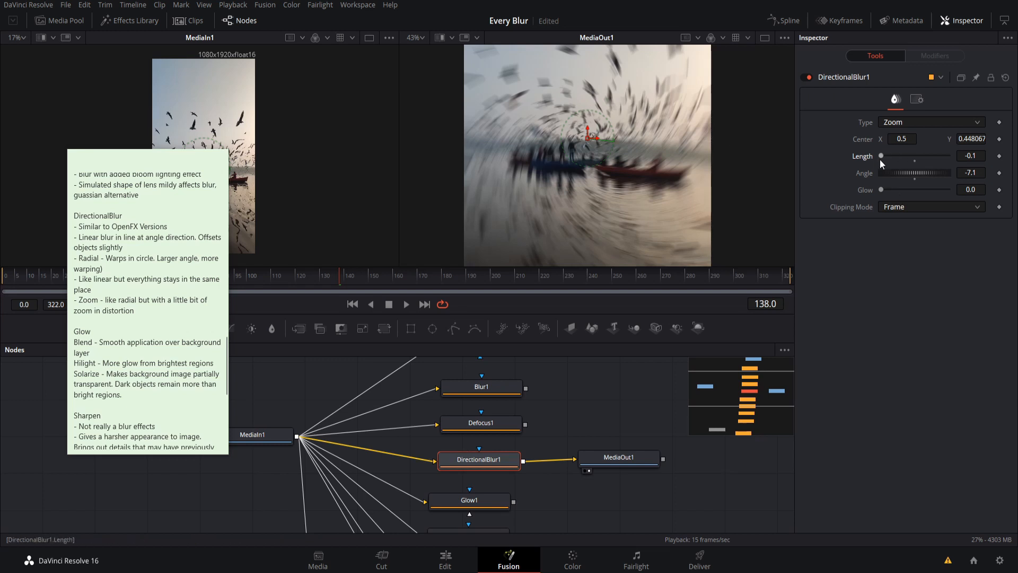
pyautogui.moveTo(883, 157); pyautogui.dragTo(956, 159)
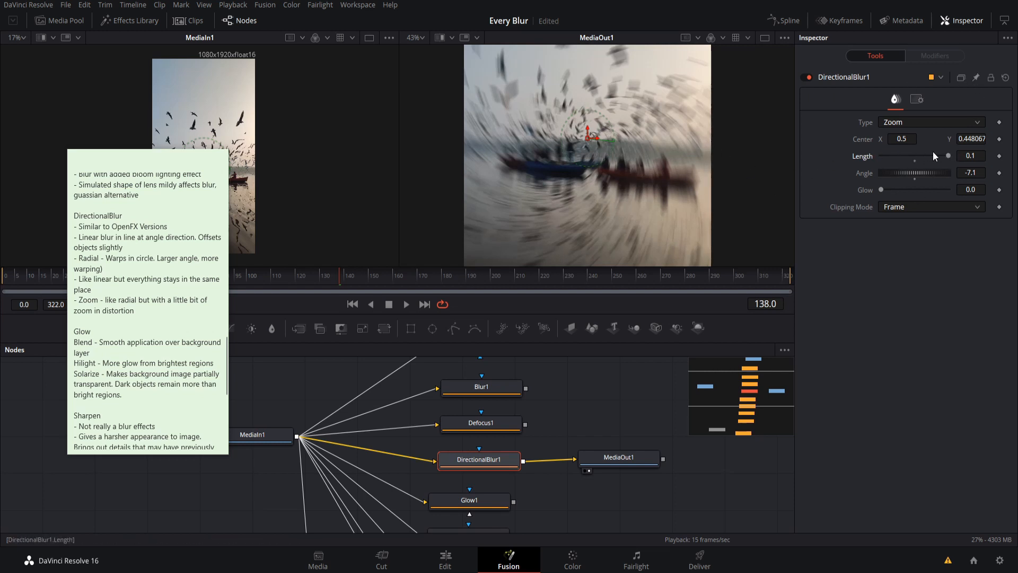
pyautogui.click(933, 155)
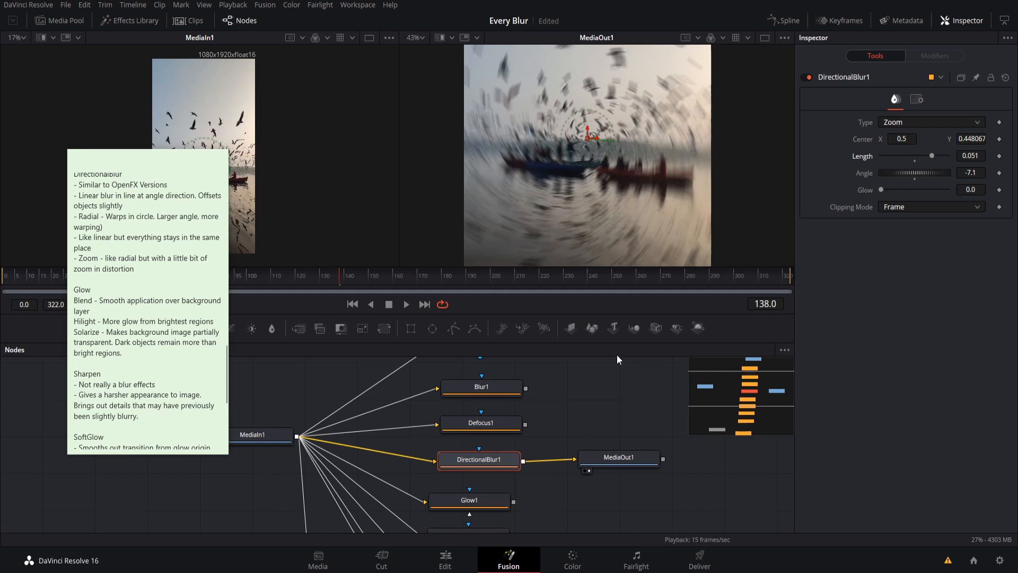
pyautogui.hotkey('ctrl', 's')
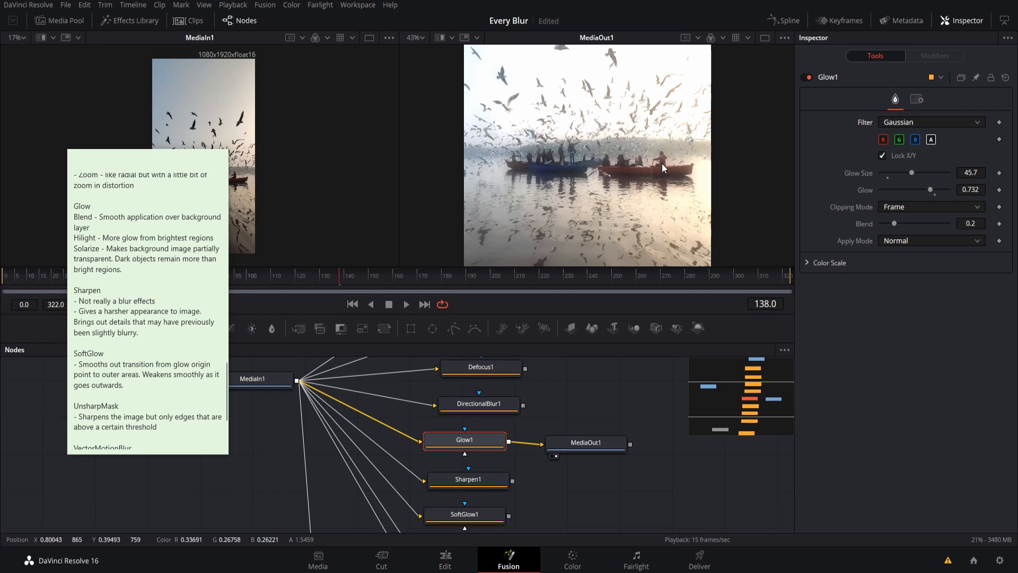
# Try Glow1's glow size at 0.0 and 72.4, ending on 63.8, and switch its filter to Blend.
pyautogui.moveTo(912, 174); pyautogui.dragTo(880, 175)
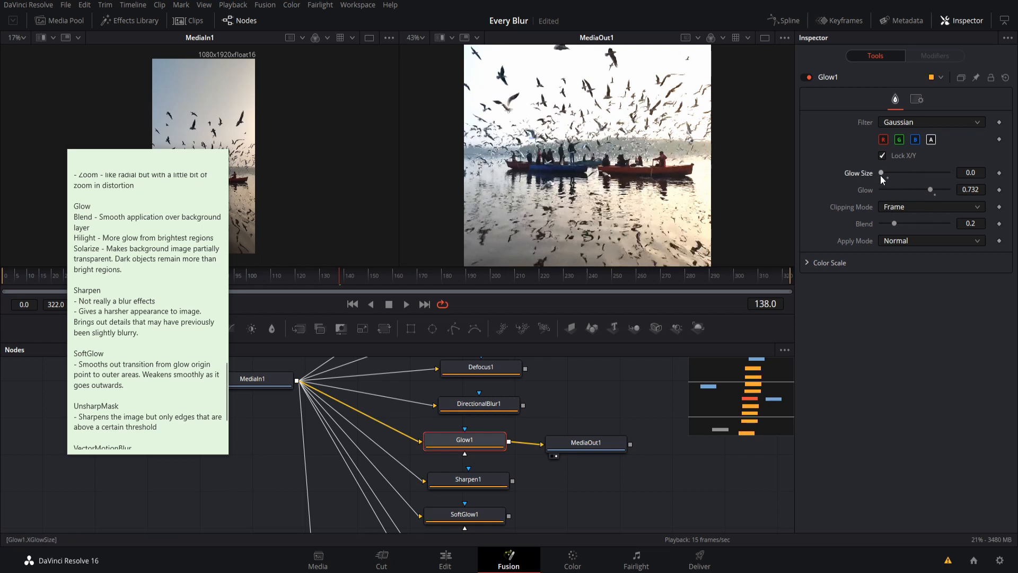
pyautogui.moveTo(880, 175); pyautogui.dragTo(930, 172)
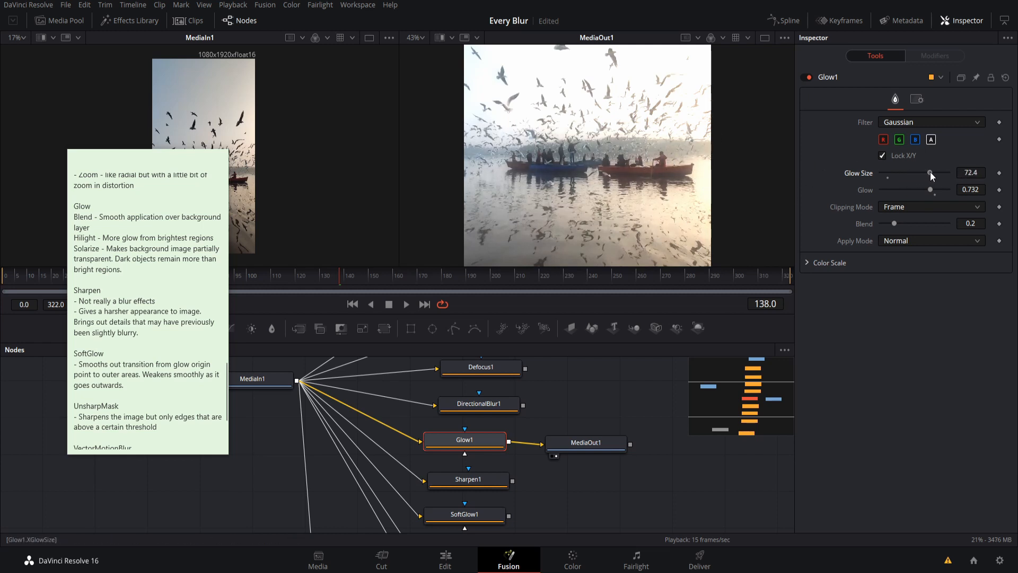
pyautogui.click(909, 123)
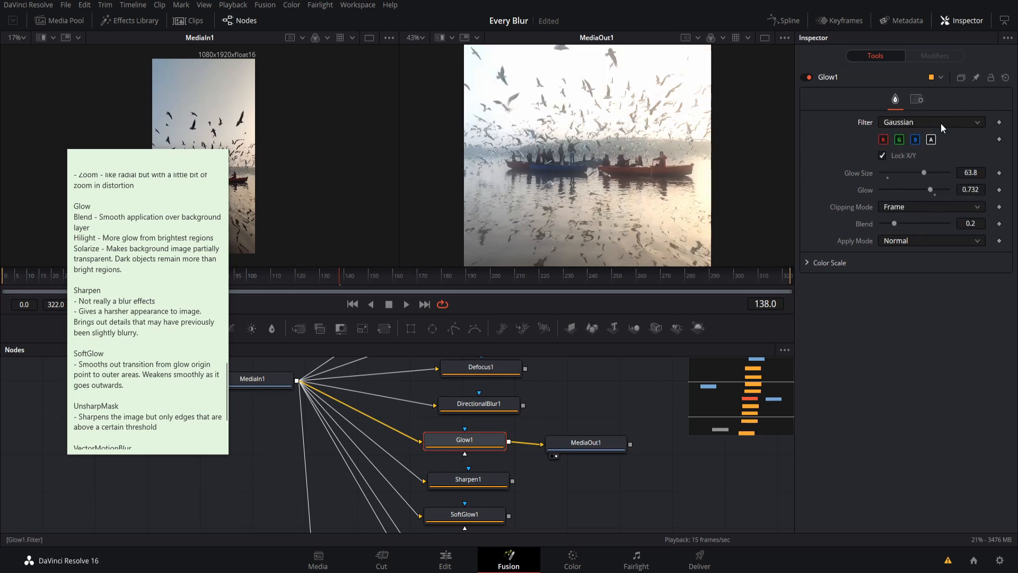
pyautogui.click(941, 123)
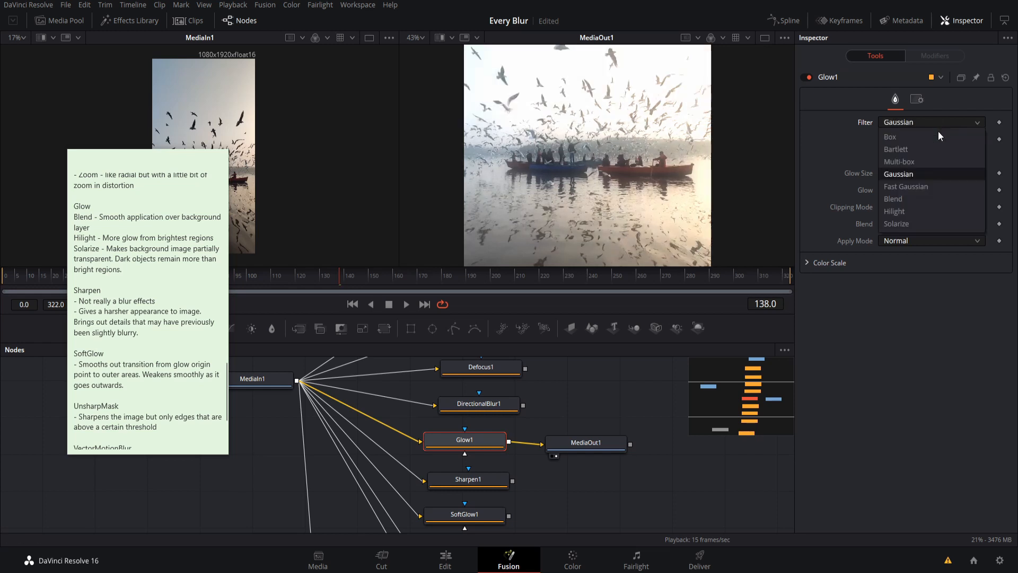
pyautogui.click(932, 197)
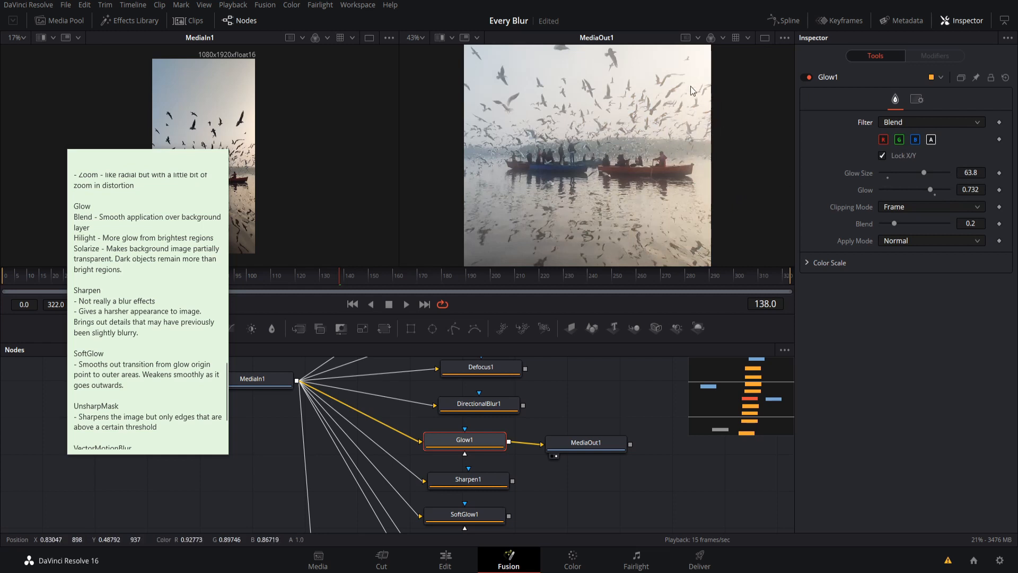
# Compare Glow1's Gaussian and Blend filters while raising the glow size to 100.0, ending on Gaussian.
pyautogui.click(915, 123)
pyautogui.click(912, 173)
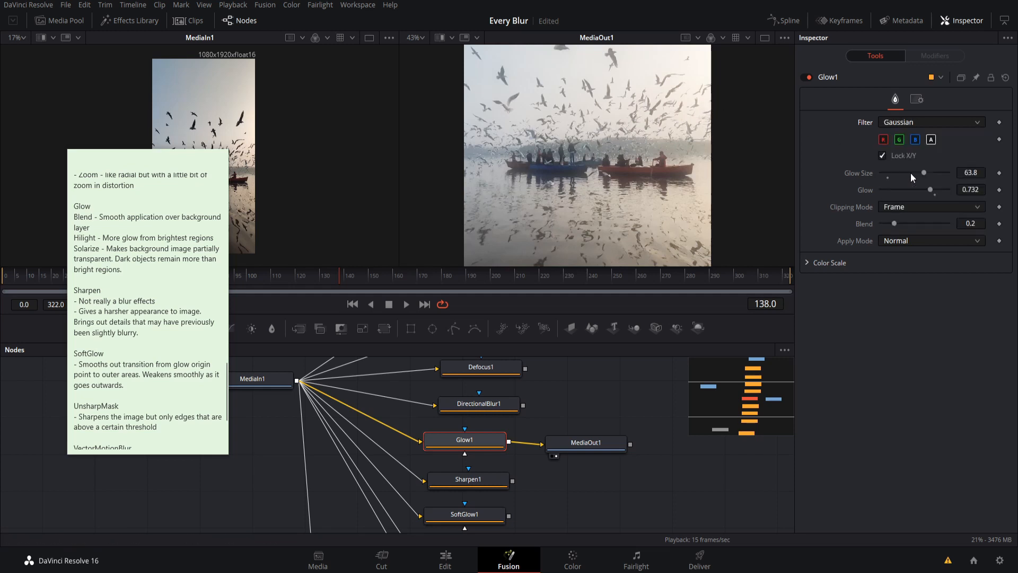
pyautogui.click(917, 124)
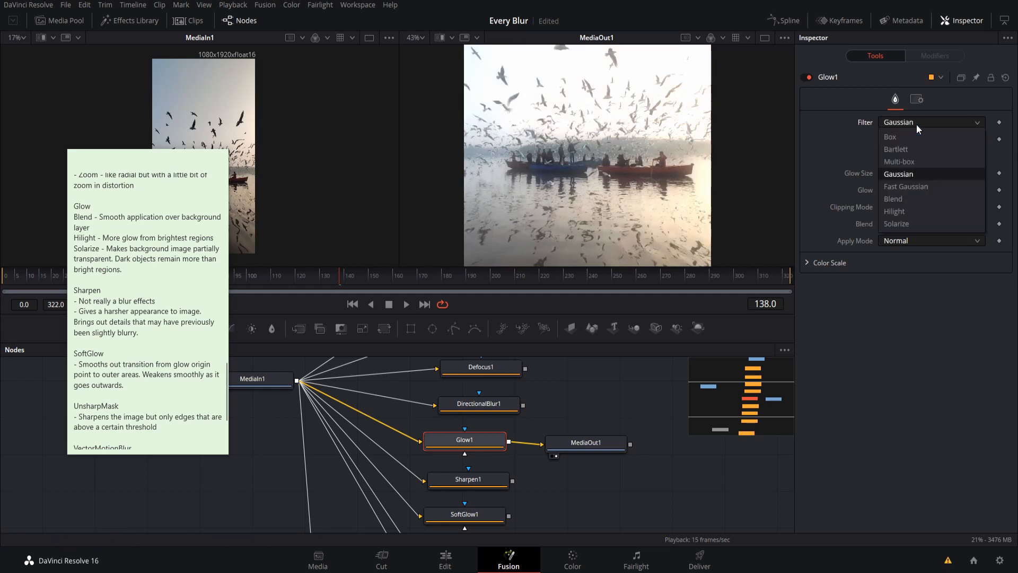
pyautogui.click(904, 198)
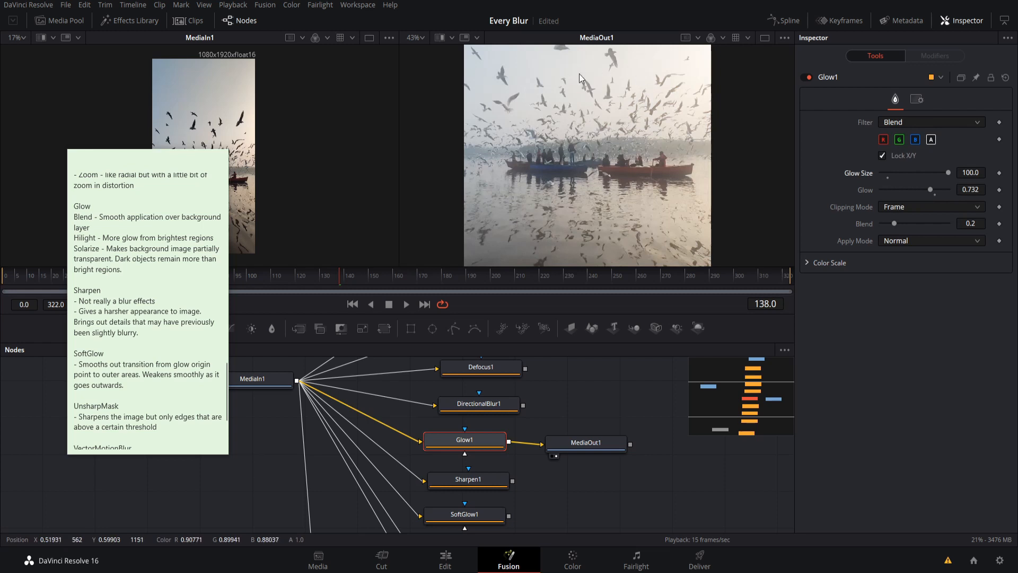
pyautogui.click(891, 122)
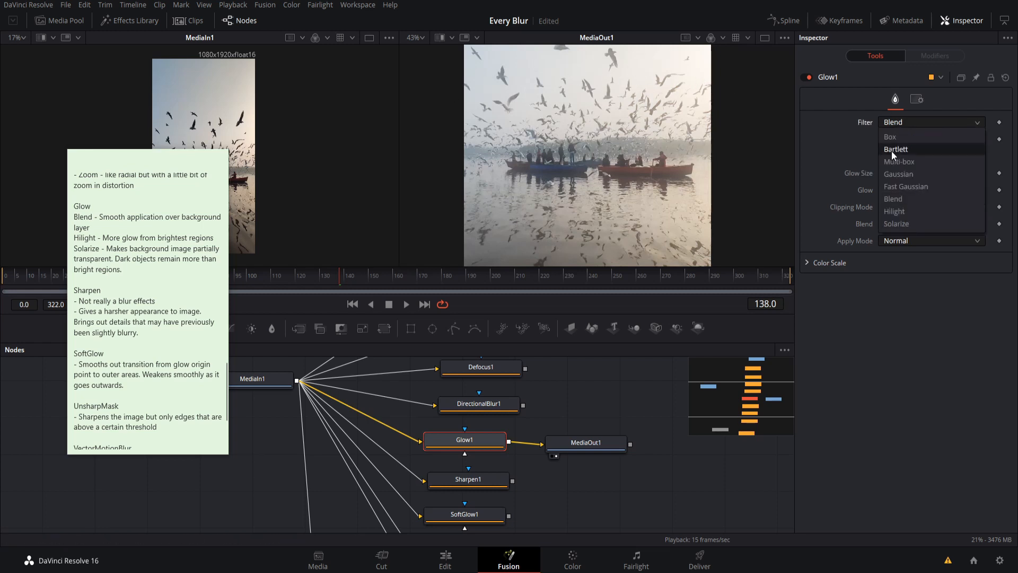
pyautogui.click(893, 171)
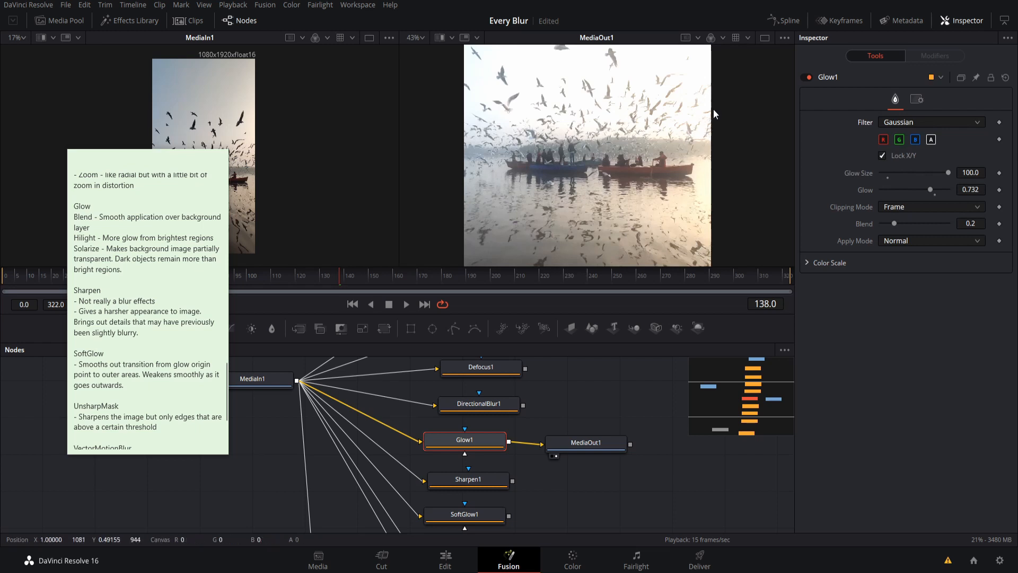
# Switch Glow1's filter to Hilight and try low and high glow sizes, ending on 89.8.
pyautogui.click(902, 122)
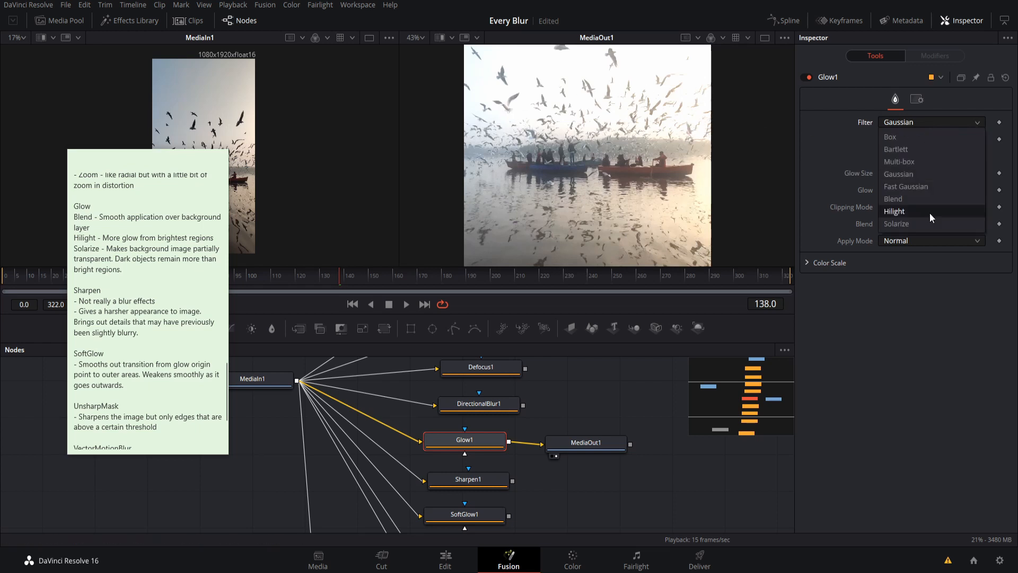
pyautogui.click(931, 212)
pyautogui.moveTo(940, 173)
pyautogui.mouseDown()
pyautogui.moveTo(902, 173)
pyautogui.moveTo(938, 173)
pyautogui.mouseUp()
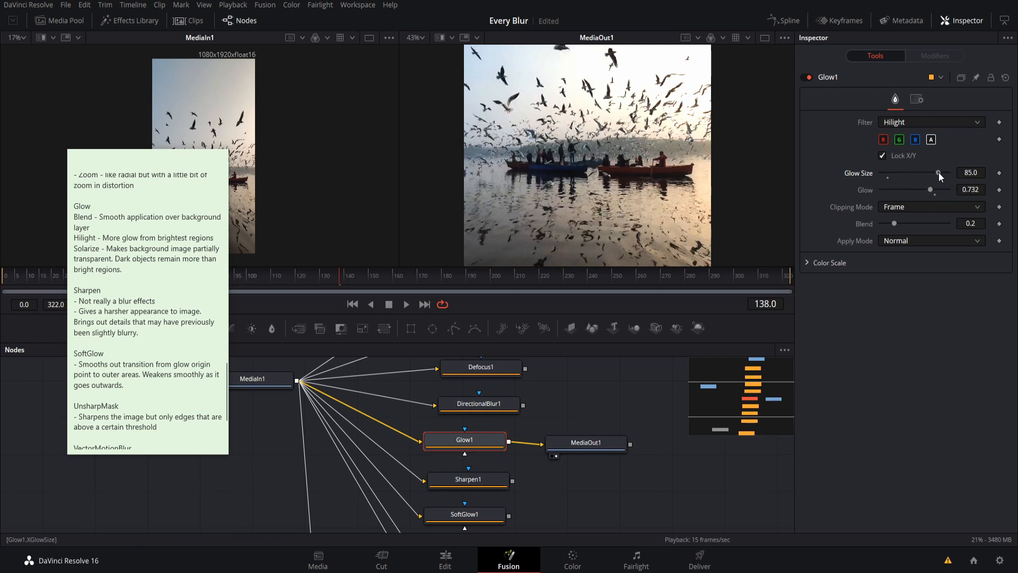
pyautogui.moveTo(913, 173); pyautogui.dragTo(876, 171)
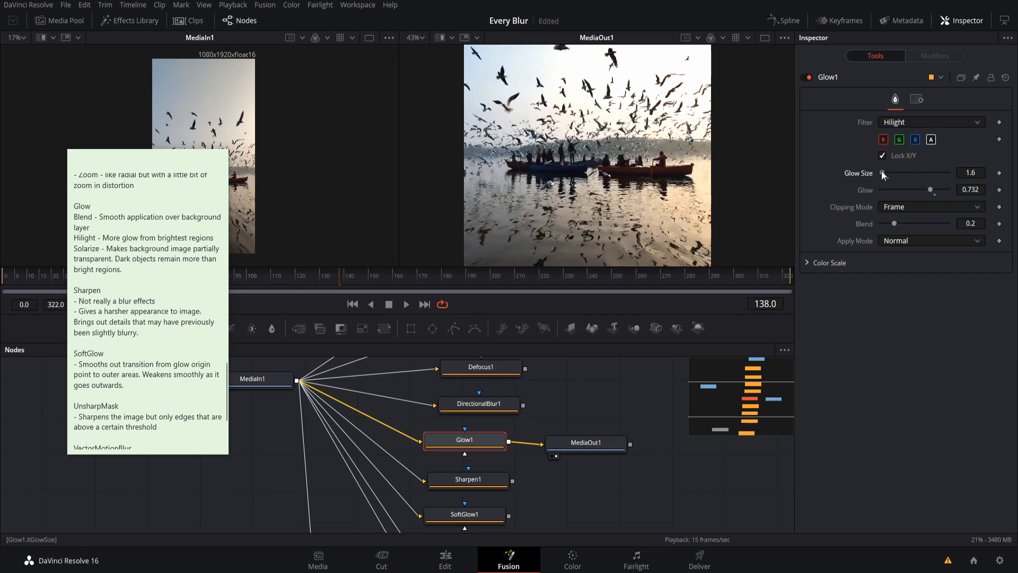
pyautogui.moveTo(880, 171); pyautogui.dragTo(942, 182)
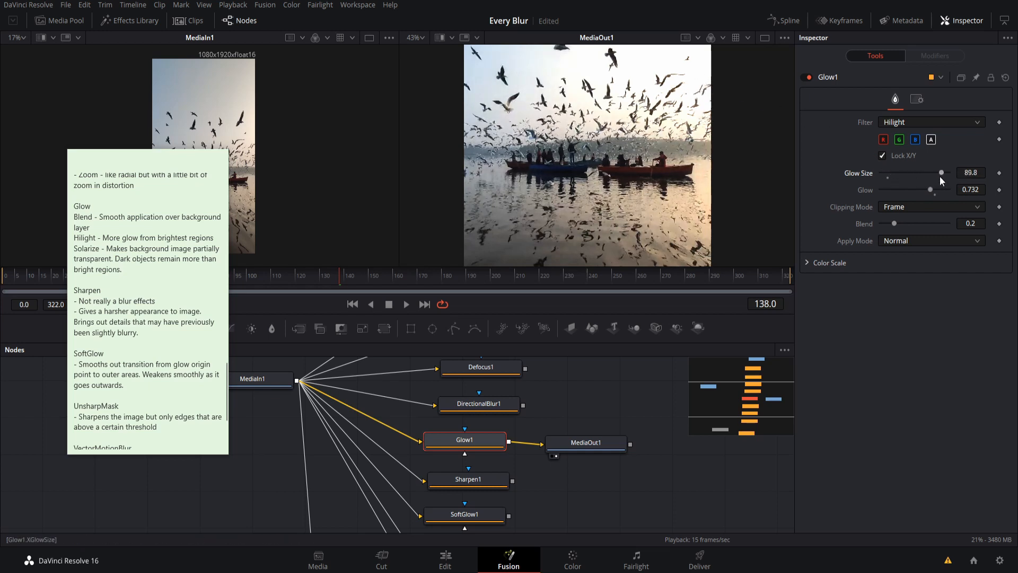
# Try Glow1's glow size at 100.0 and 72.4, and switch its filter from Hilight to Solarize.
pyautogui.moveTo(940, 174); pyautogui.dragTo(928, 173)
pyautogui.click(934, 123)
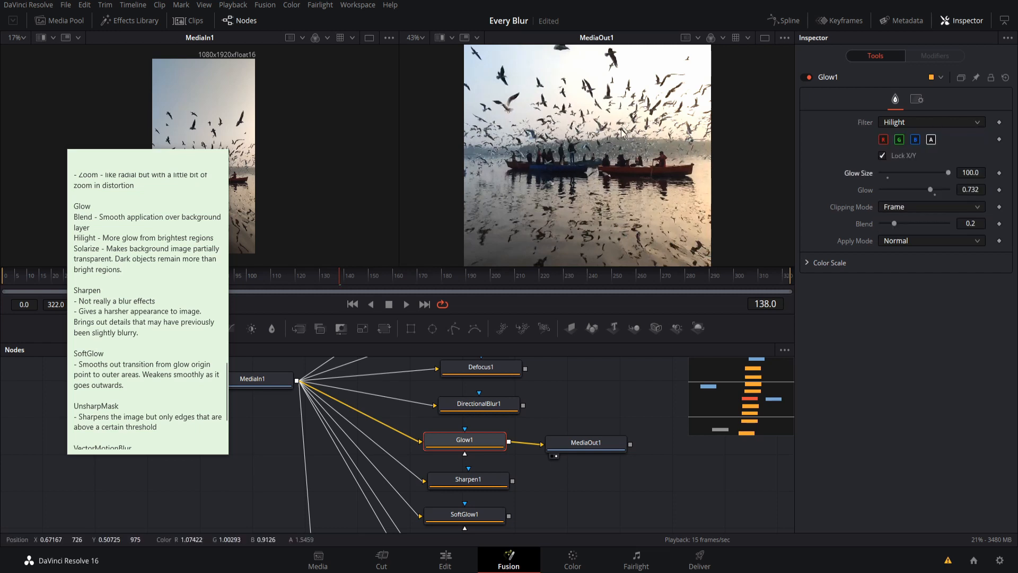
pyautogui.moveTo(948, 172); pyautogui.dragTo(931, 173)
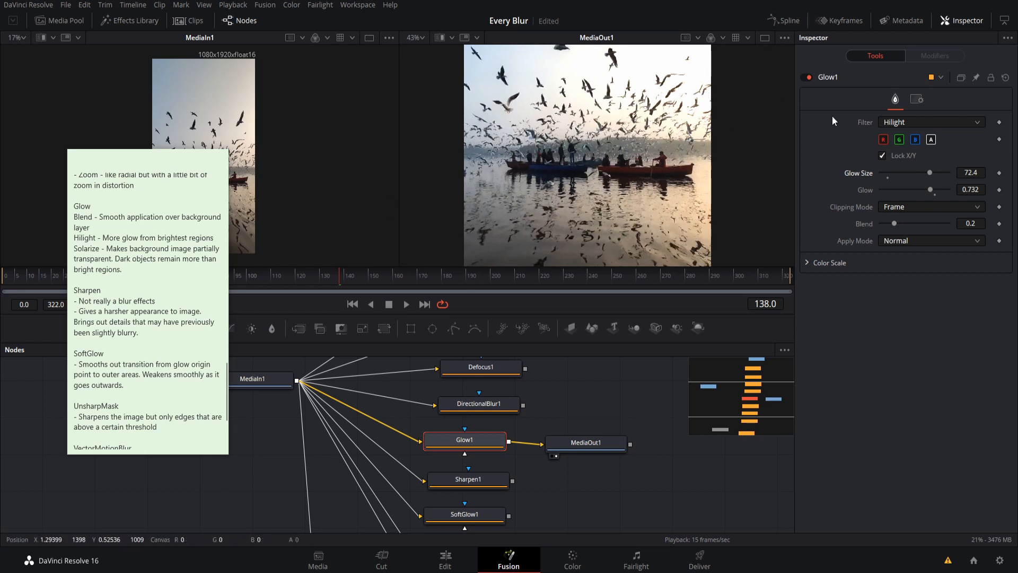
pyautogui.click(941, 122)
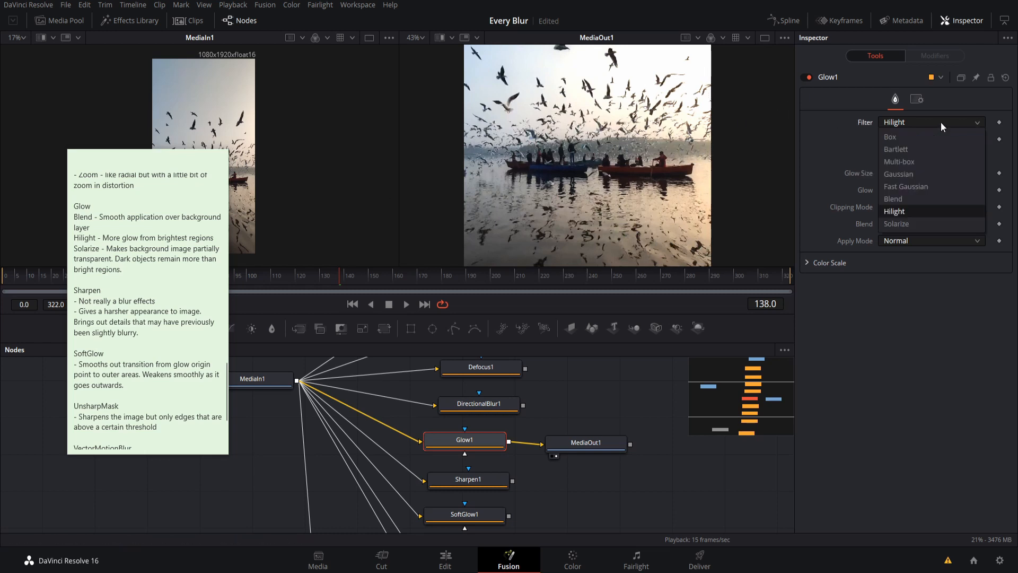
pyautogui.click(902, 225)
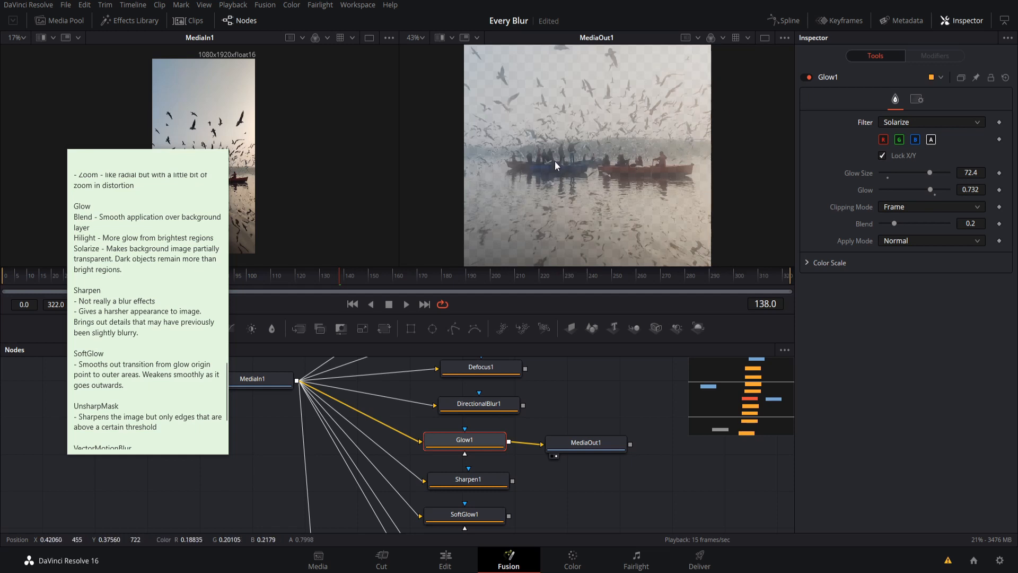
pyautogui.moveTo(929, 172)
pyautogui.mouseDown()
pyautogui.moveTo(910, 180)
pyautogui.moveTo(932, 179)
pyautogui.mouseUp()
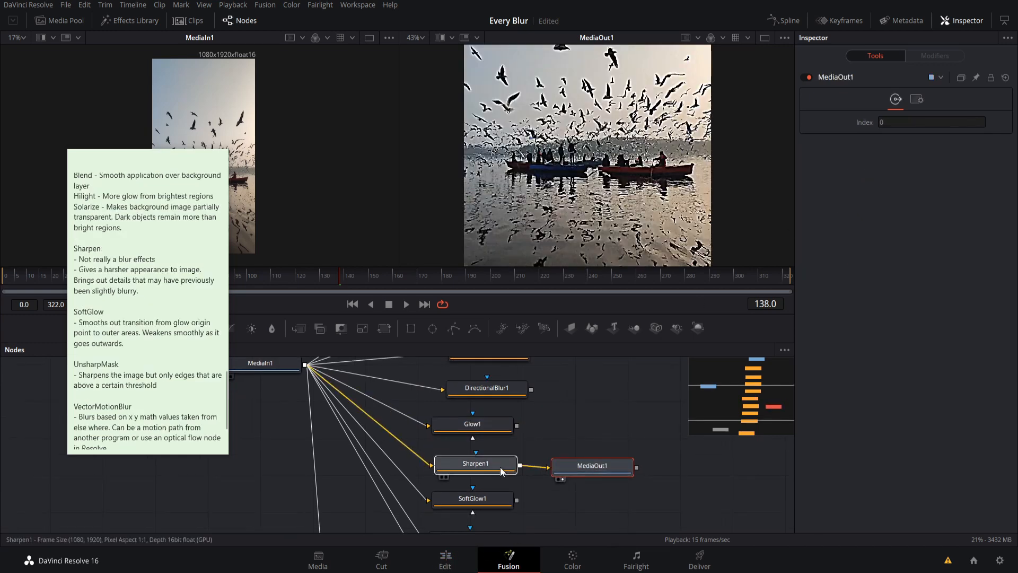
# Select Sharpen1 and try its amount at 0.0 and 37.8 before lowering it again.
pyautogui.click(501, 471)
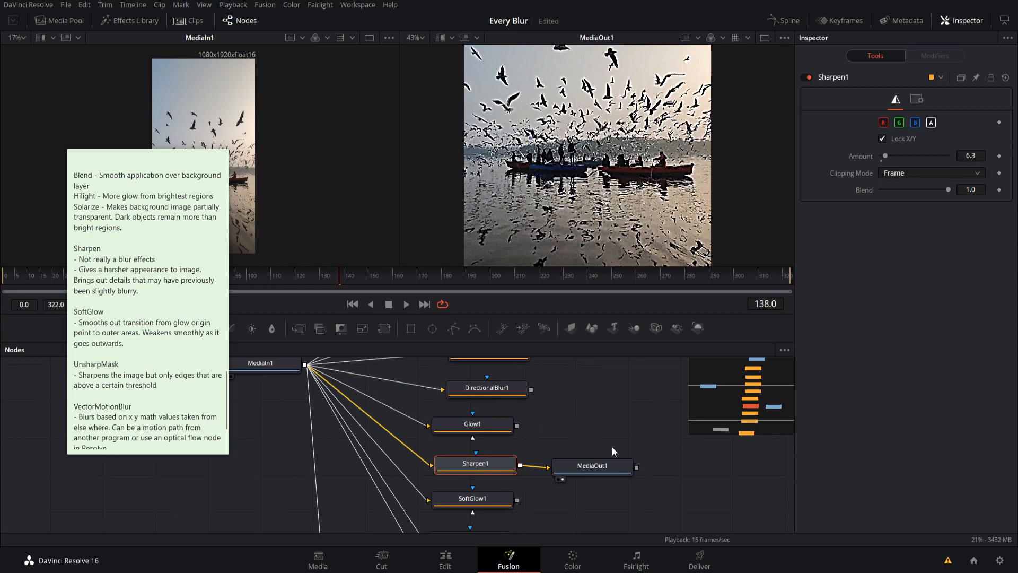
pyautogui.moveTo(886, 156); pyautogui.dragTo(850, 159)
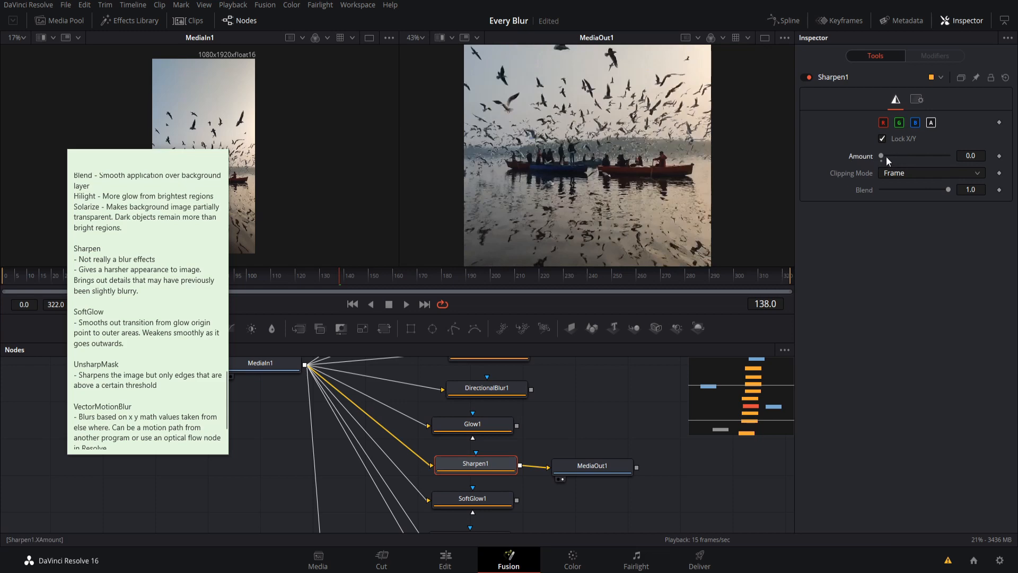
pyautogui.moveTo(881, 156); pyautogui.dragTo(907, 151)
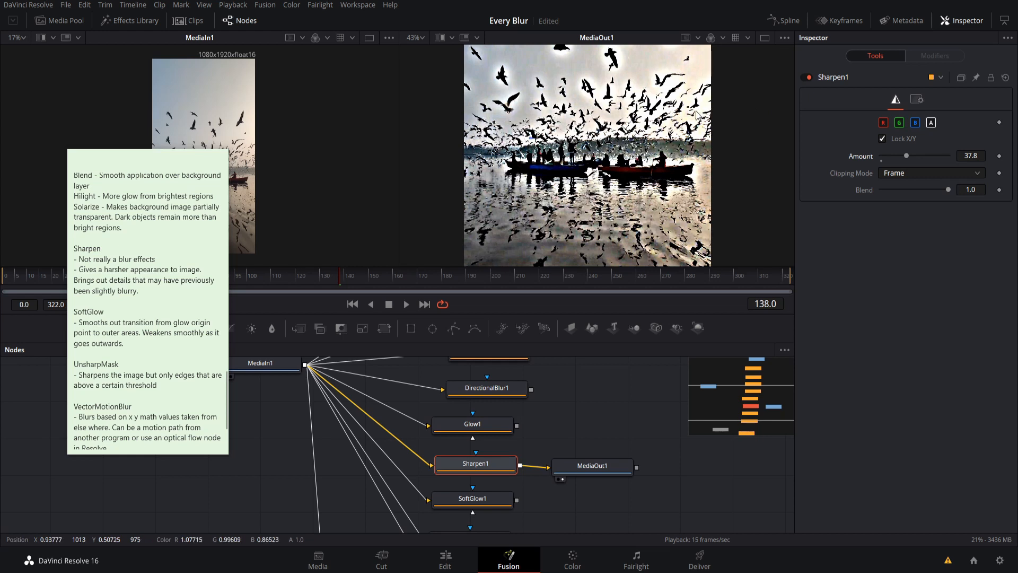
pyautogui.moveTo(907, 156); pyautogui.dragTo(858, 155)
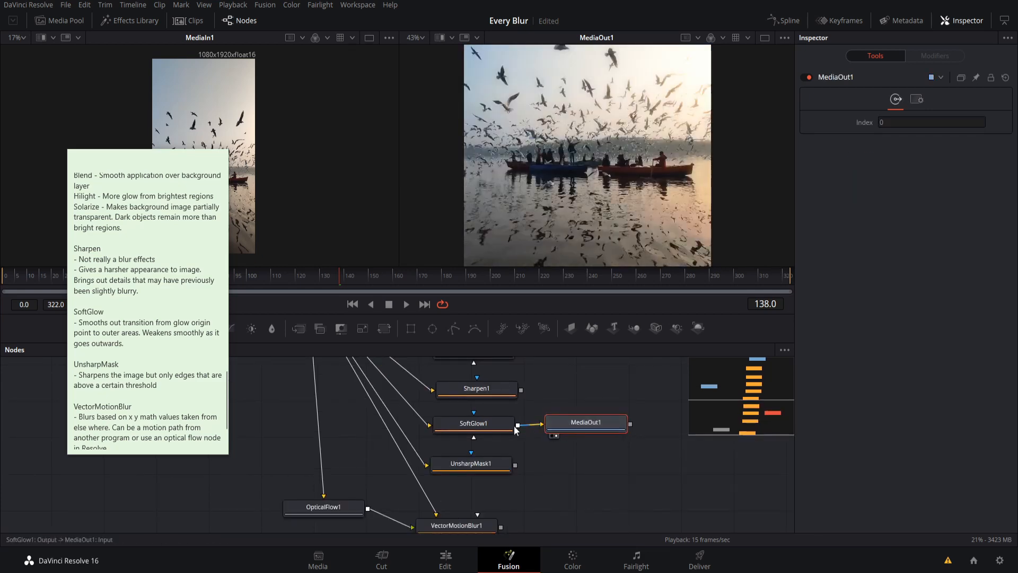
# Select SoftGlow1 and try its threshold at 0.52 and 0.465, ending on 0.52.
pyautogui.click(494, 425)
pyautogui.scroll(3, 493, 428)
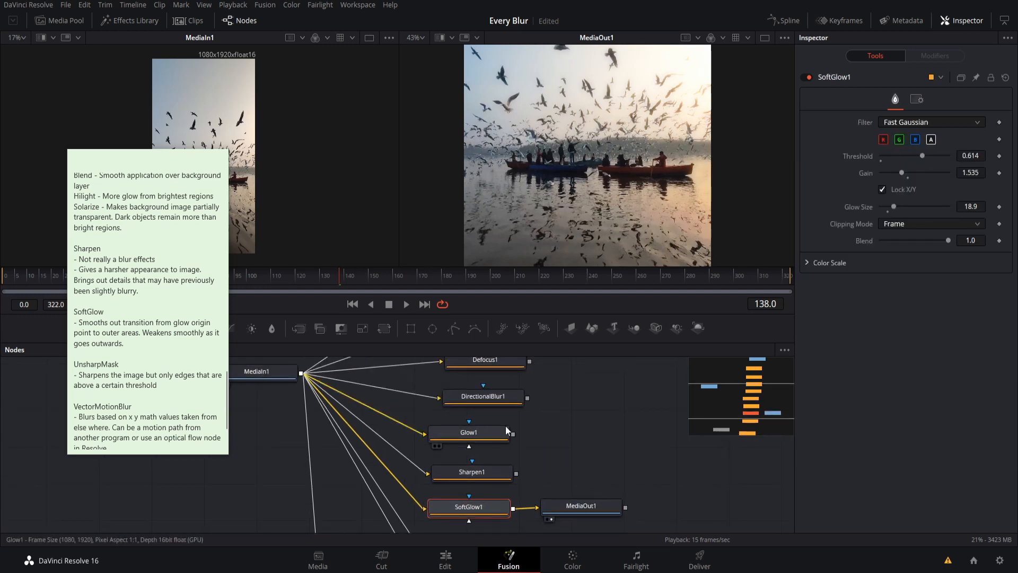
pyautogui.scroll(-1, 493, 422)
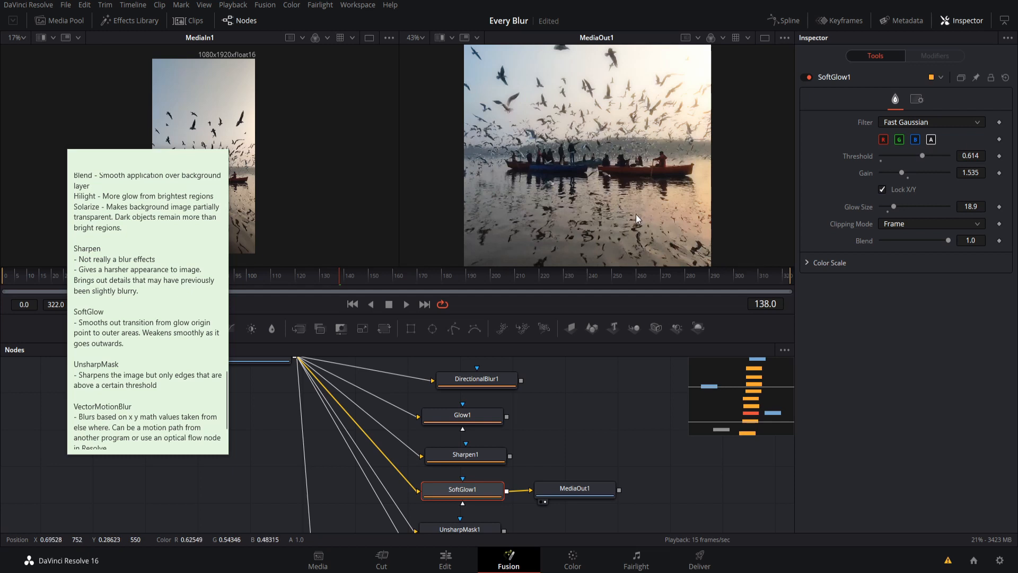
pyautogui.moveTo(902, 154)
pyautogui.mouseDown()
pyautogui.moveTo(923, 156)
pyautogui.moveTo(914, 157)
pyautogui.mouseUp()
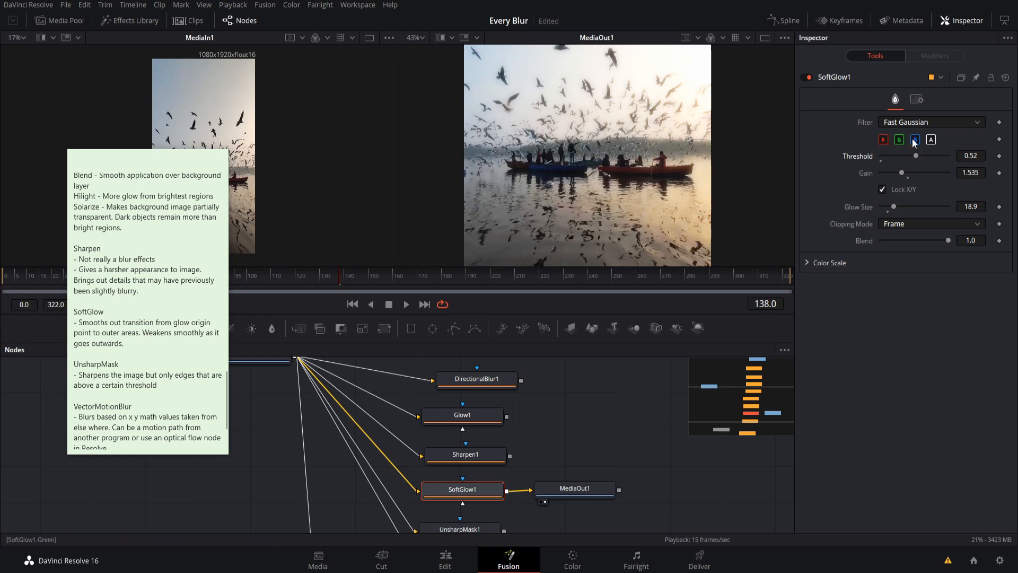
pyautogui.moveTo(917, 157); pyautogui.dragTo(912, 156)
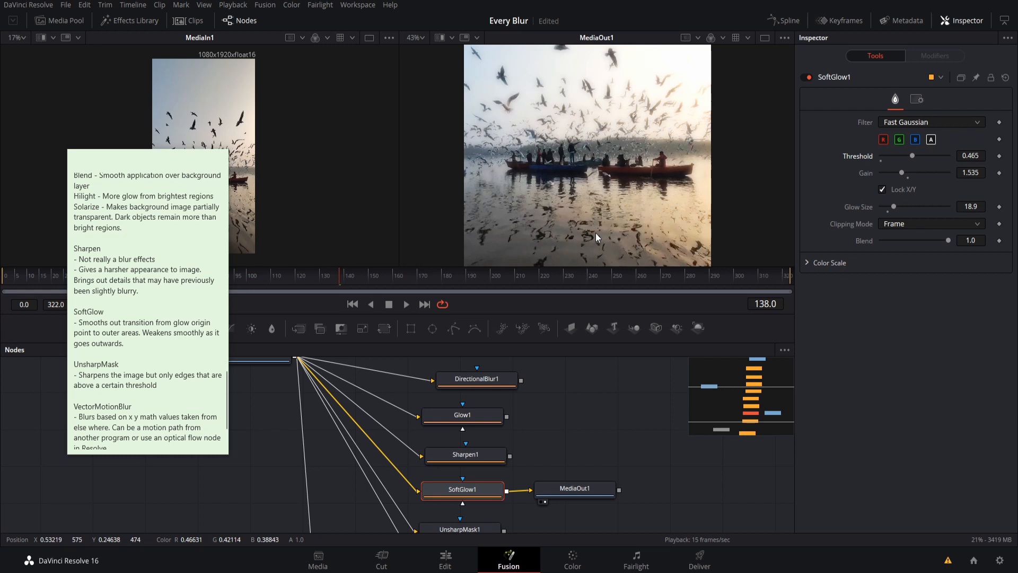
pyautogui.moveTo(913, 156)
pyautogui.mouseDown()
pyautogui.moveTo(904, 156)
pyautogui.moveTo(915, 156)
pyautogui.mouseUp()
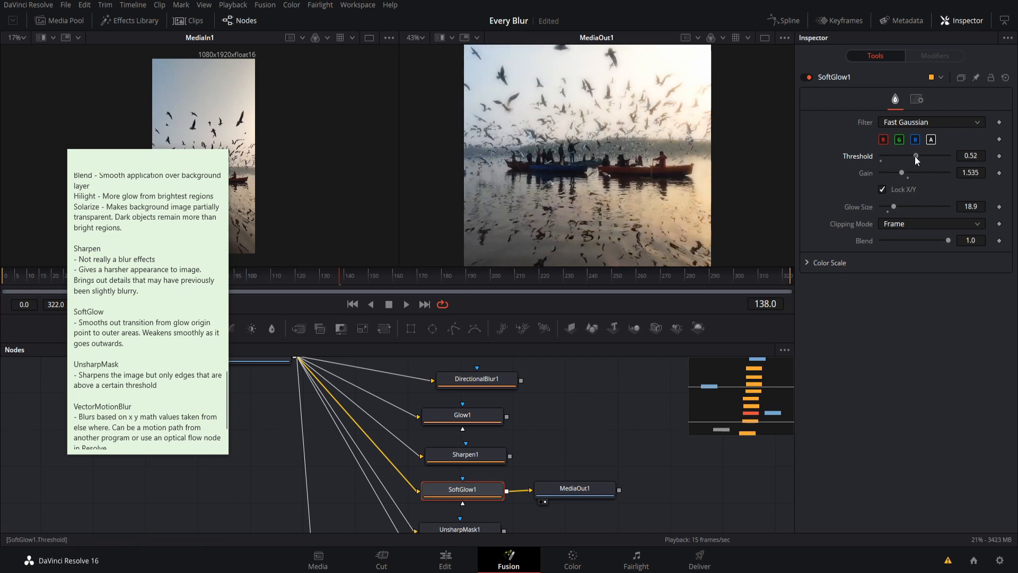
# Review SoftGlow1's filter choices while keeping Fast Gaussian, and lower its gain.
pyautogui.click(931, 122)
pyautogui.click(939, 123)
pyautogui.moveTo(901, 172)
pyautogui.mouseDown()
pyautogui.moveTo(892, 171)
pyautogui.moveTo(920, 174)
pyautogui.moveTo(884, 176)
pyautogui.moveTo(892, 173)
pyautogui.mouseUp()
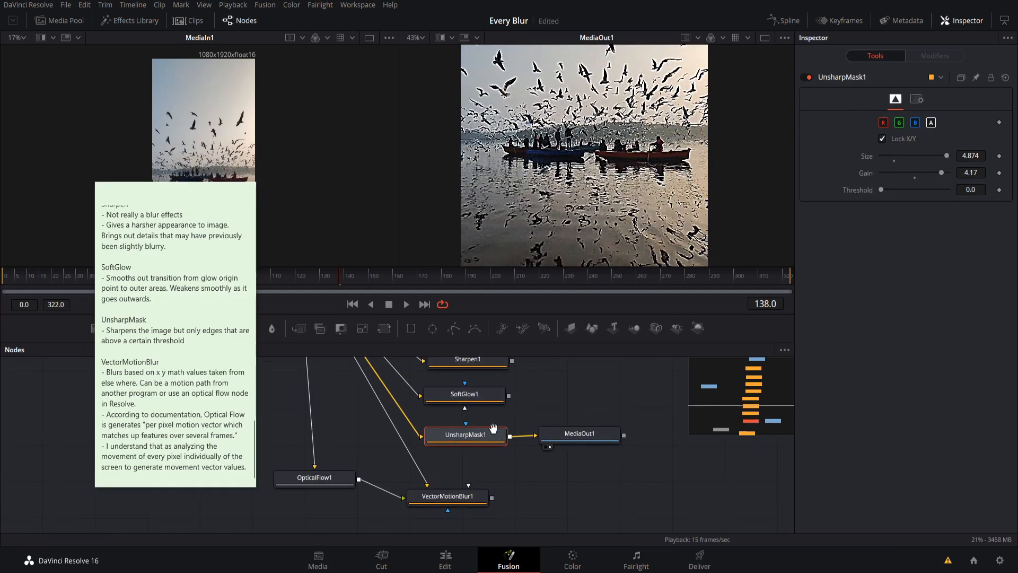
# Raise UnsharpMask1's threshold to 0.0157 and on to 0.0551, and reduce its size.
pyautogui.moveTo(493, 428); pyautogui.dragTo(490, 445)
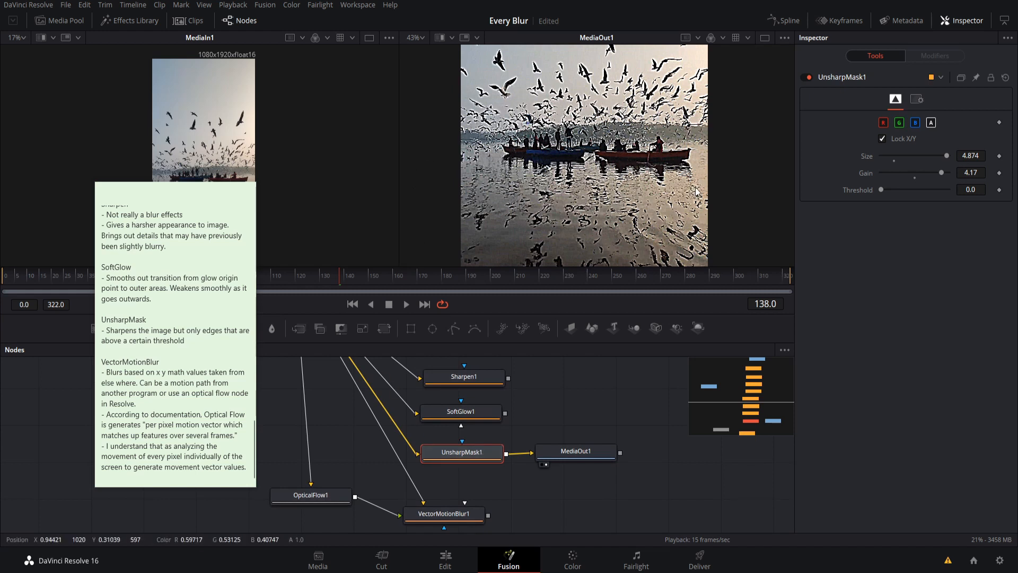
pyautogui.moveTo(883, 188); pyautogui.dragTo(887, 189)
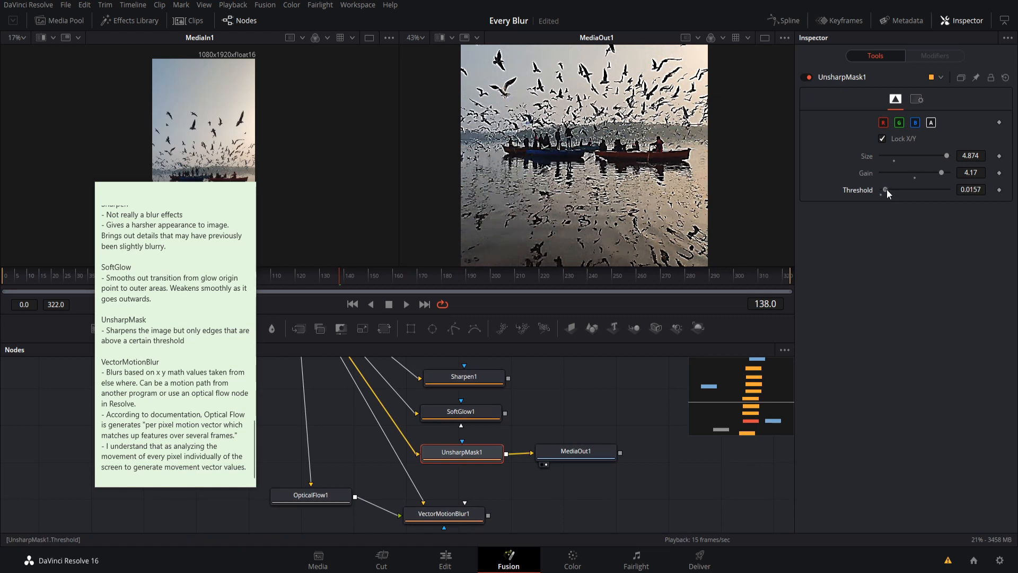
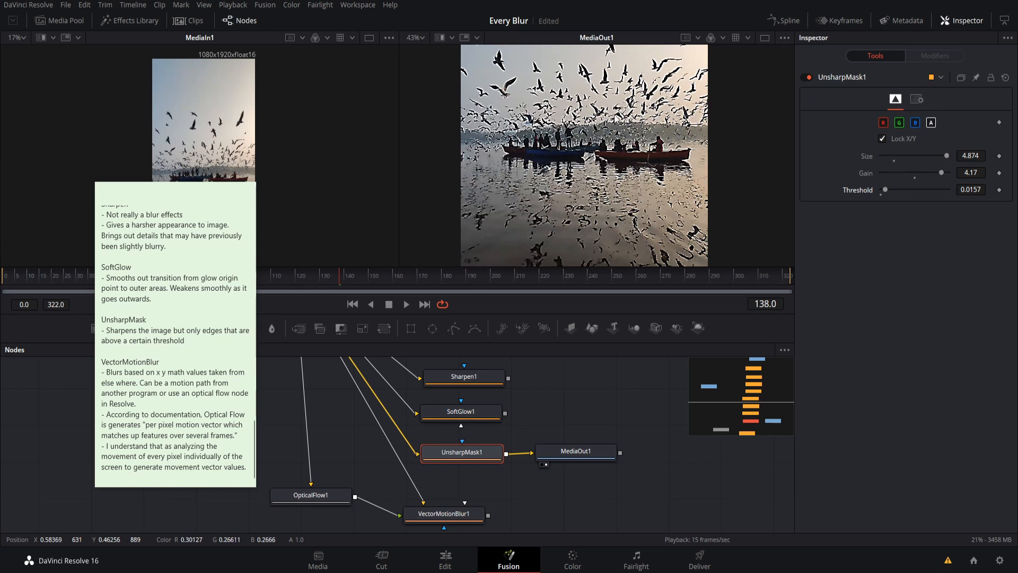
pyautogui.moveTo(886, 190); pyautogui.dragTo(896, 189)
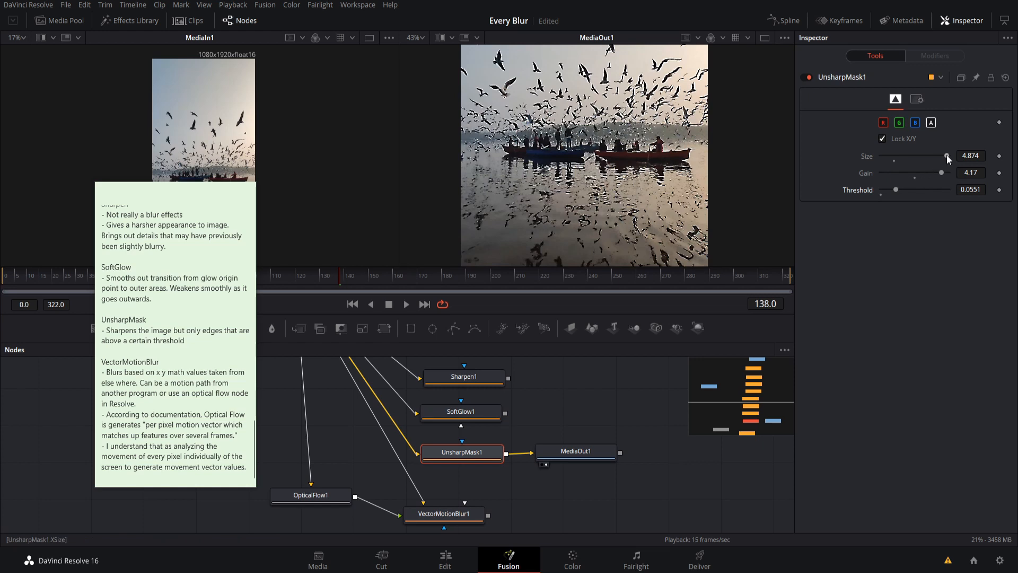
pyautogui.moveTo(947, 155); pyautogui.dragTo(924, 155)
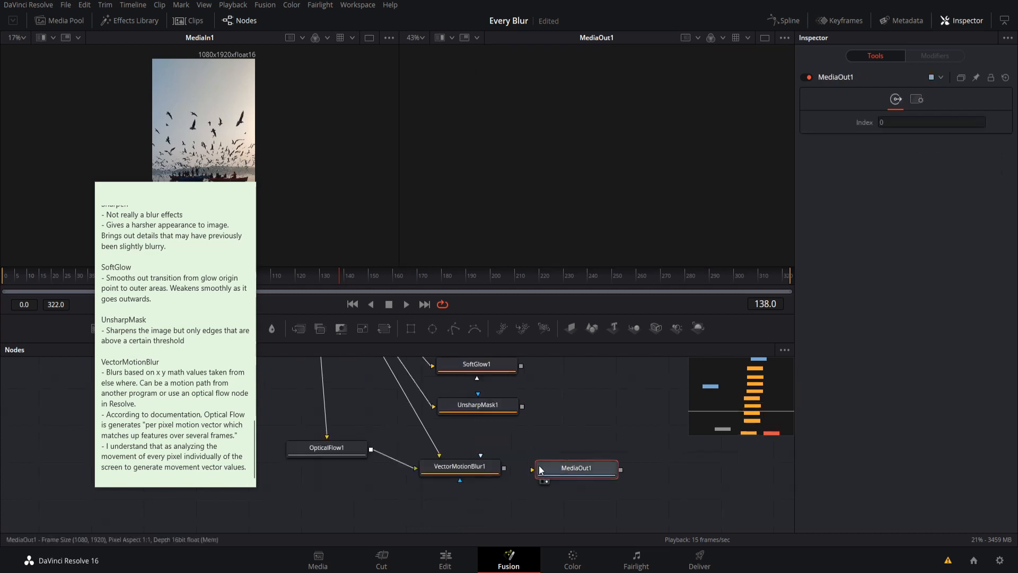
# Connect VectorMotionBlur1 to MediaOut1 and reposition the MediaOut1 and OpticalFlow1 nodes beside it.
pyautogui.moveTo(565, 473); pyautogui.dragTo(553, 464)
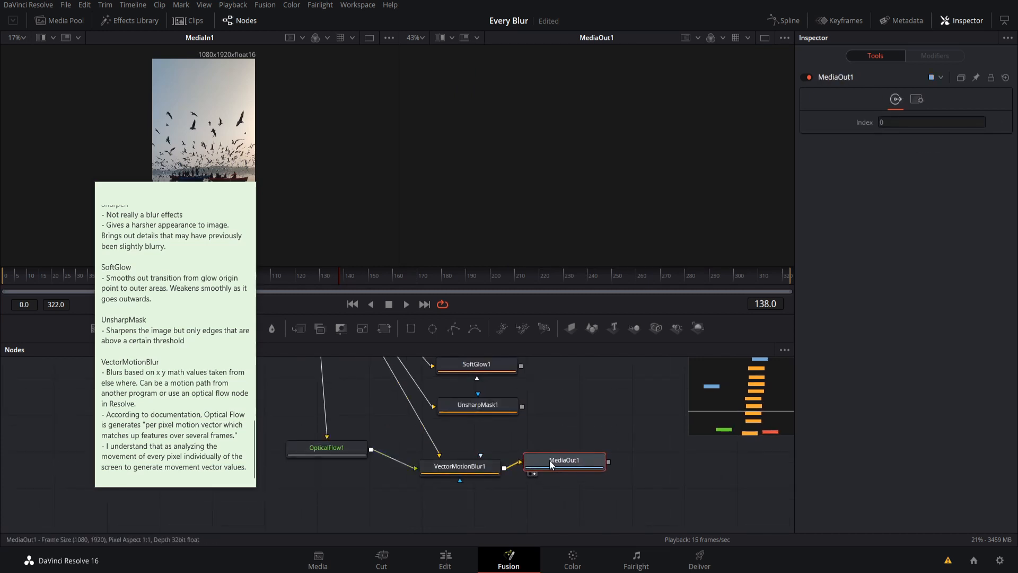
pyautogui.moveTo(345, 453); pyautogui.dragTo(355, 470)
pyautogui.moveTo(367, 435); pyautogui.dragTo(393, 433)
pyautogui.moveTo(547, 495); pyautogui.dragTo(570, 498)
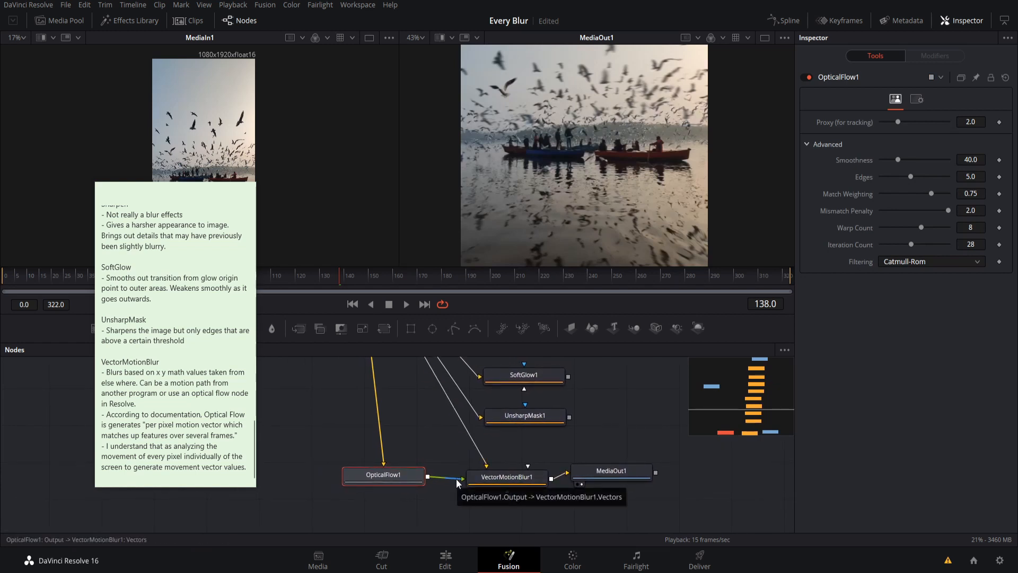
# Inspect VectorMotionBlur1's X Channel options, keeping Vector X.
pyautogui.click(534, 485)
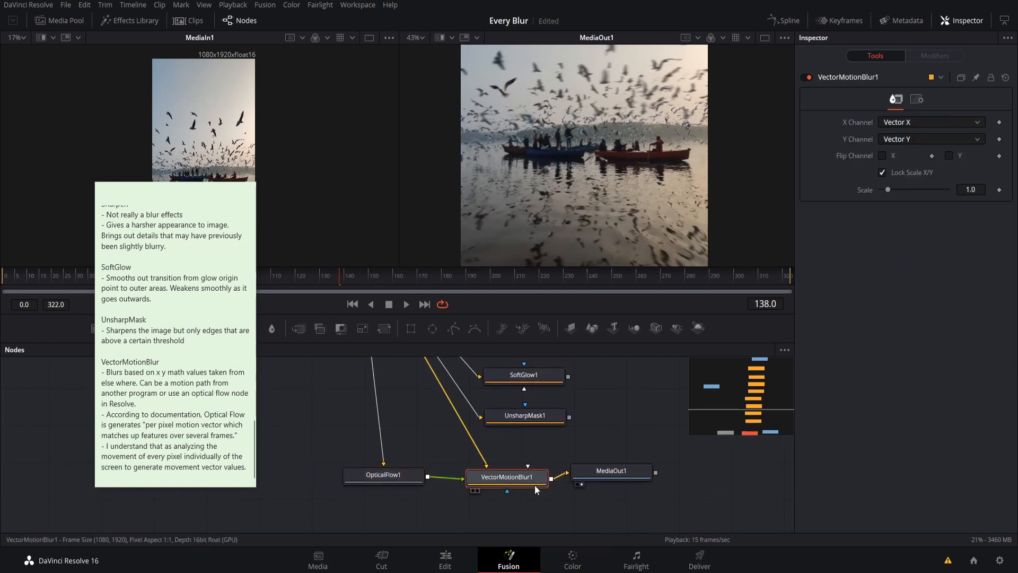
pyautogui.click(923, 122)
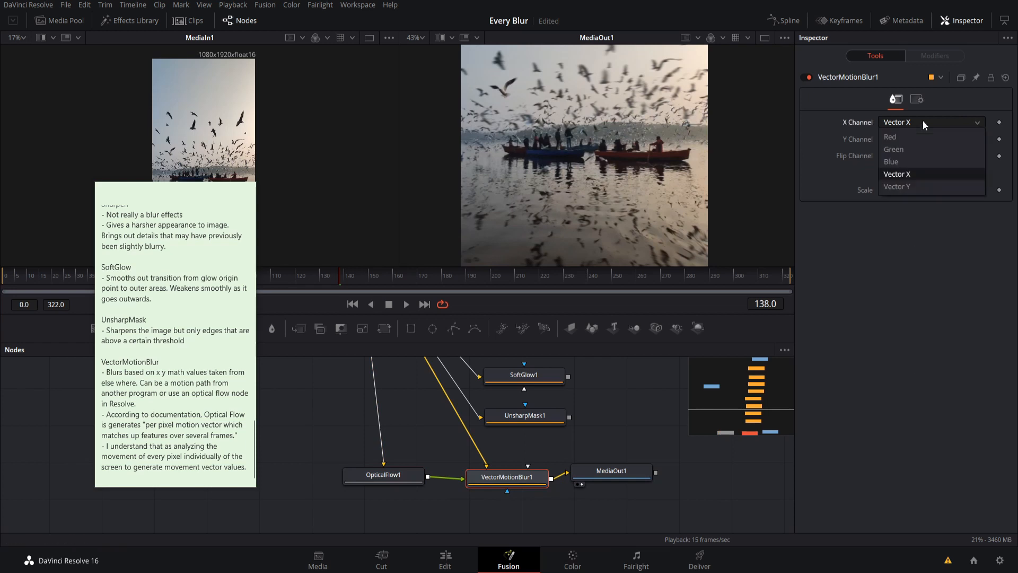
pyautogui.click(922, 120)
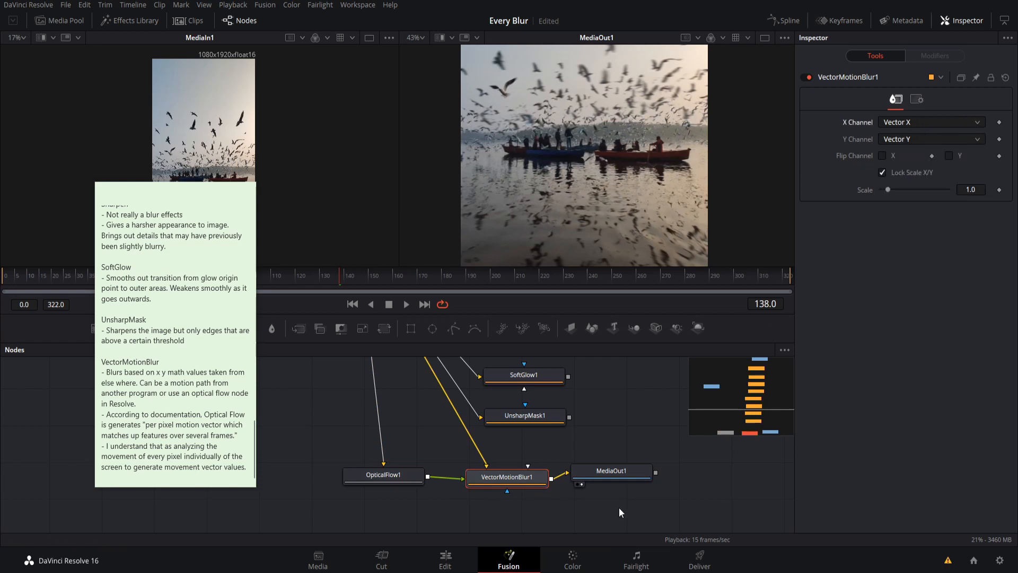
# Select OpticalFlow1 to show its settings, nudge the node within the graph, and save the project.
pyautogui.moveTo(642, 406); pyautogui.dragTo(664, 412)
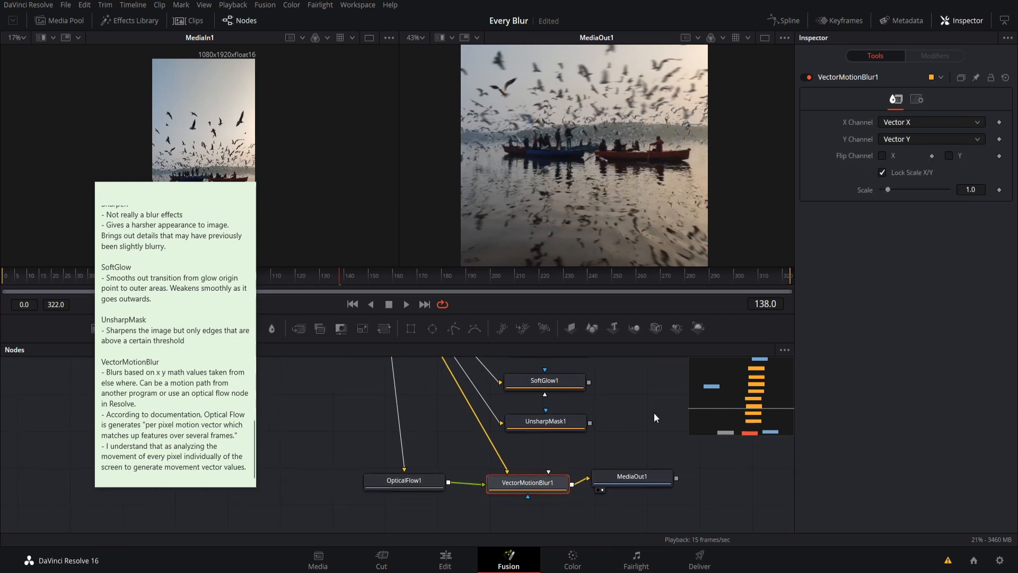
pyautogui.moveTo(434, 476); pyautogui.dragTo(430, 475)
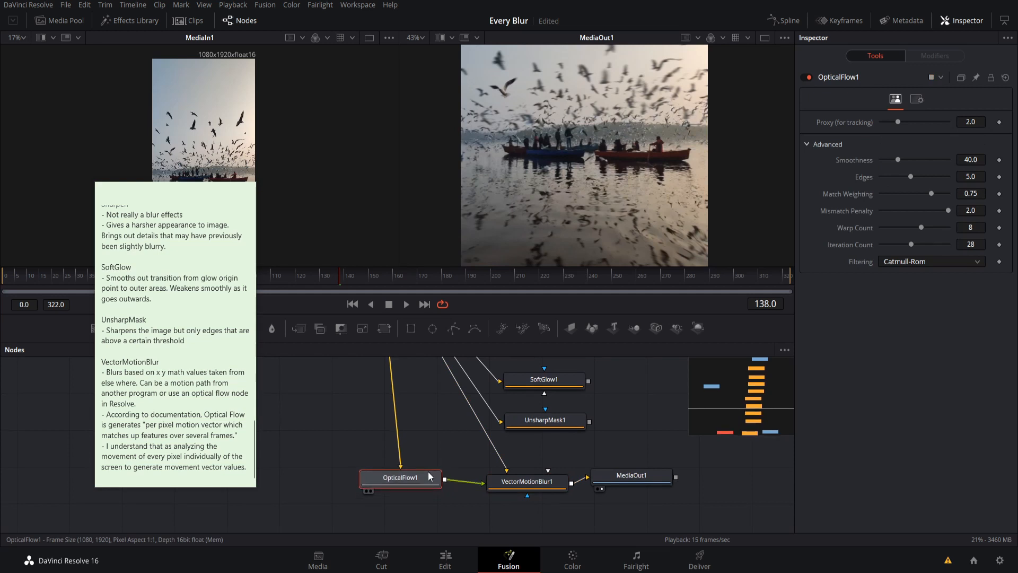
pyautogui.hotkey('ctrl', 's')
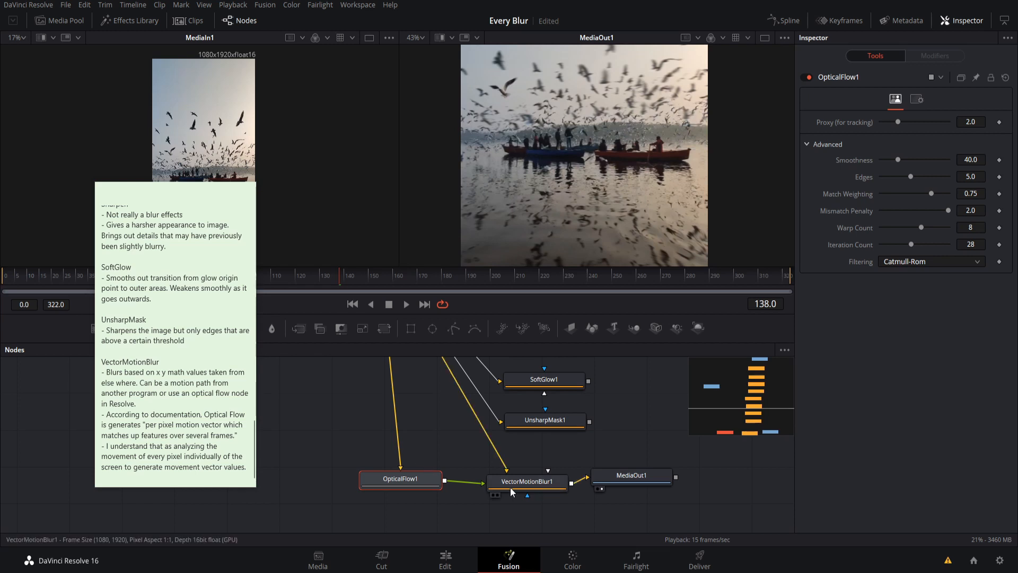
pyautogui.moveTo(428, 489); pyautogui.dragTo(424, 486)
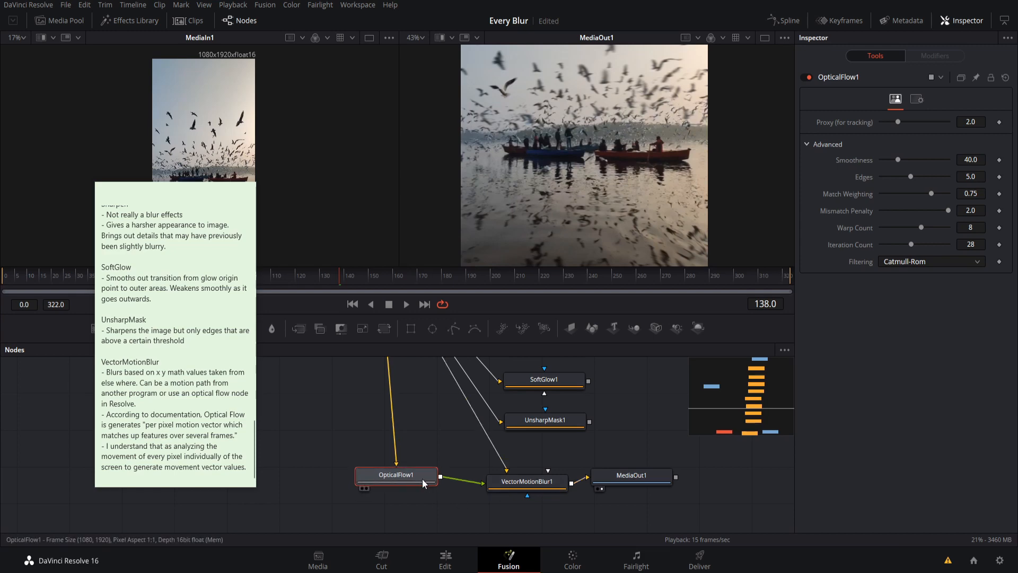
# Move the notes window away from the viewers and set the playhead to frame 0.
pyautogui.click(169, 205)
pyautogui.moveTo(151, 192); pyautogui.dragTo(917, 300)
pyautogui.click(13, 278)
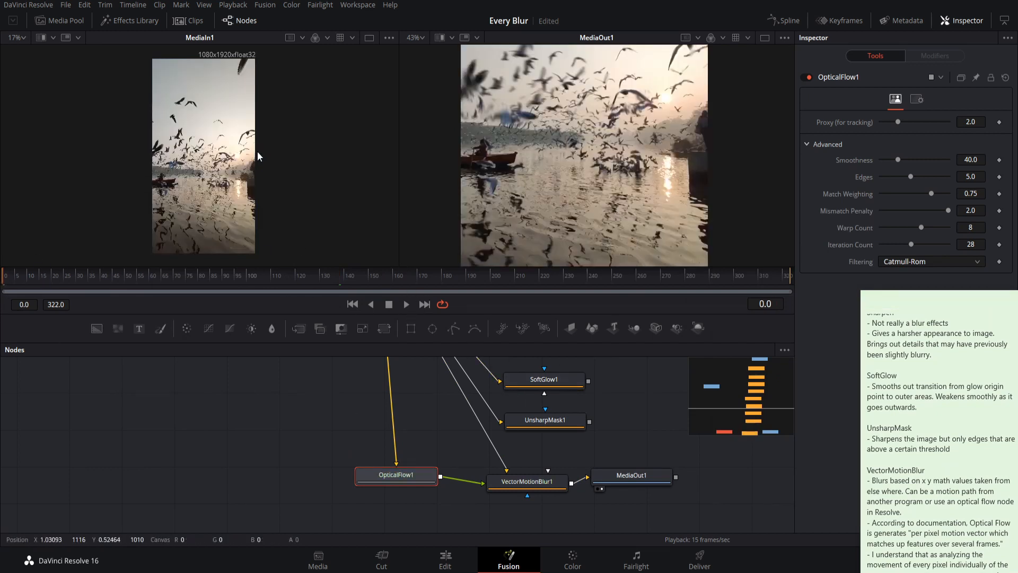
# Play the VectorMotionBlur1 result from frame 0 to compare it with MediaIn1, and return the playhead to frame 0.
pyautogui.scroll(1, 250, 159)
pyautogui.moveTo(250, 159); pyautogui.dragTo(318, 199)
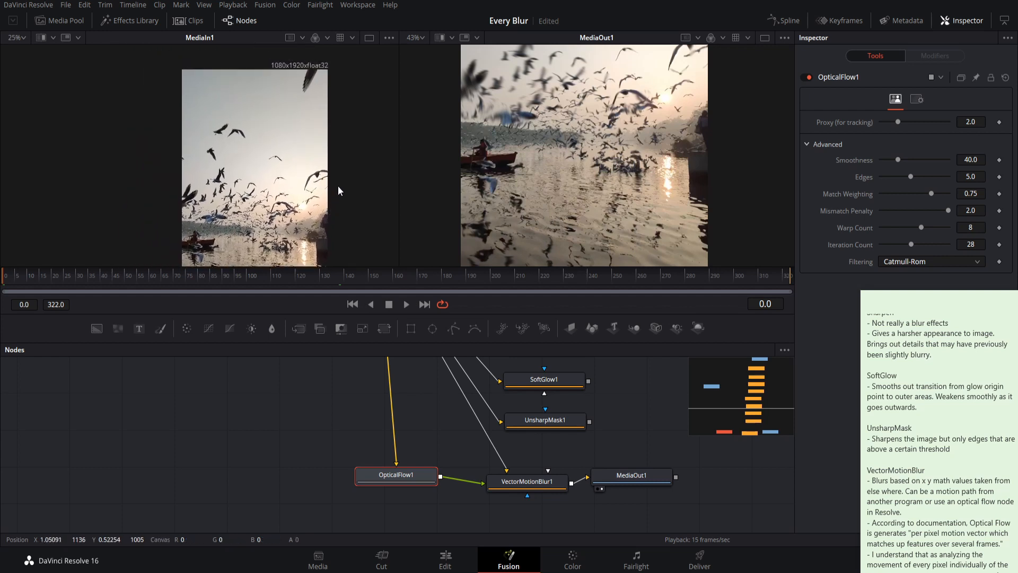
pyautogui.moveTo(312, 144); pyautogui.dragTo(301, 125)
pyautogui.moveTo(563, 105); pyautogui.dragTo(554, 138)
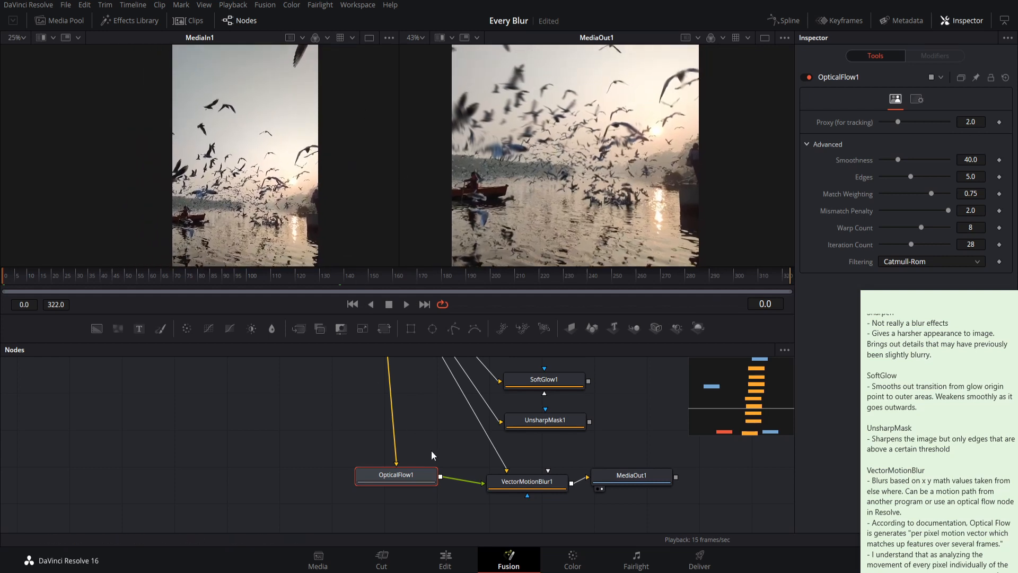
pyautogui.moveTo(428, 477); pyautogui.dragTo(428, 474)
pyautogui.click(407, 304)
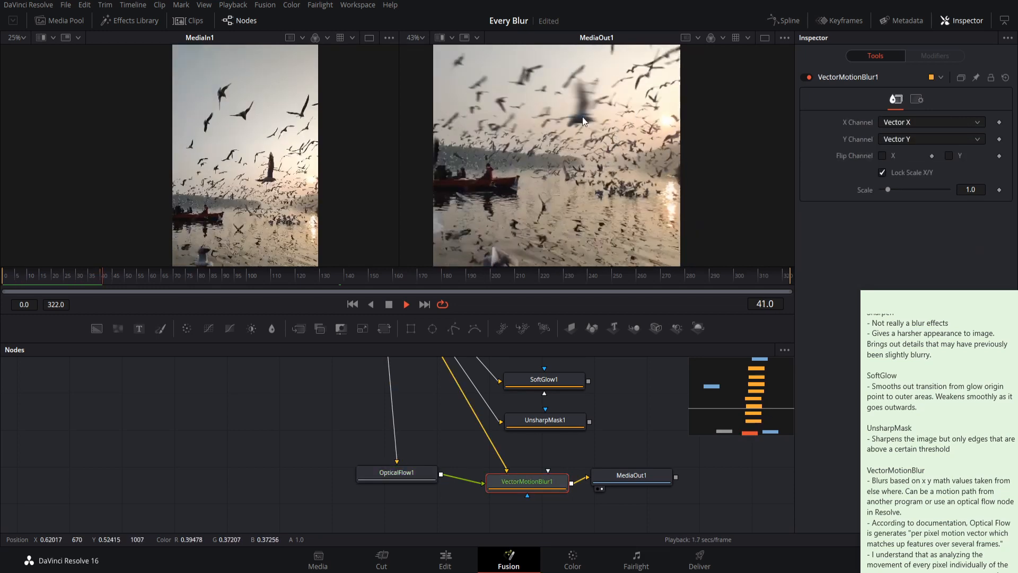
pyautogui.moveTo(615, 136)
pyautogui.mouseDown()
pyautogui.moveTo(571, 152)
pyautogui.moveTo(522, 90)
pyautogui.moveTo(549, 103)
pyautogui.moveTo(585, 94)
pyautogui.moveTo(630, 125)
pyautogui.mouseUp()
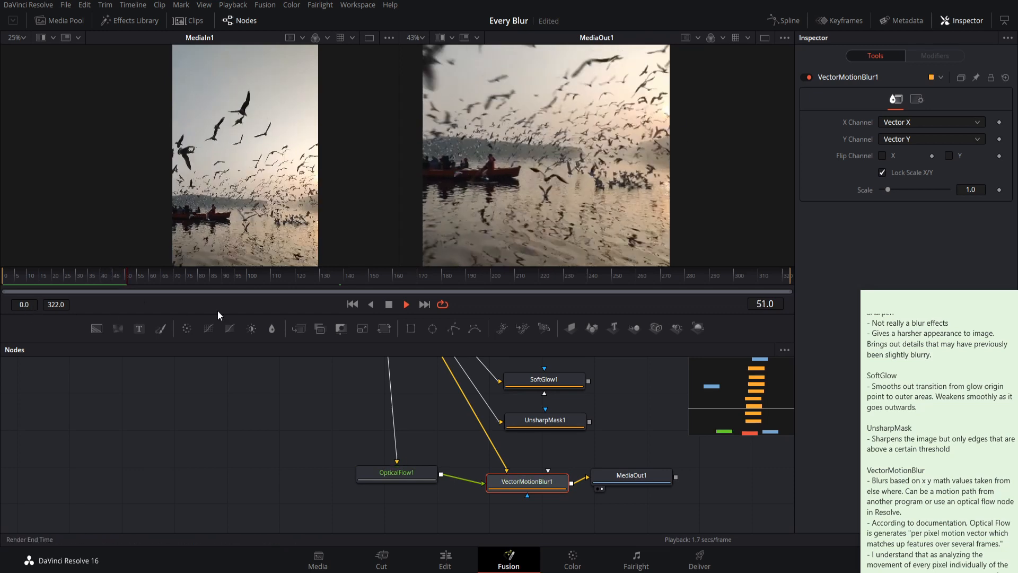
pyautogui.moveTo(123, 280); pyautogui.dragTo(3, 279)
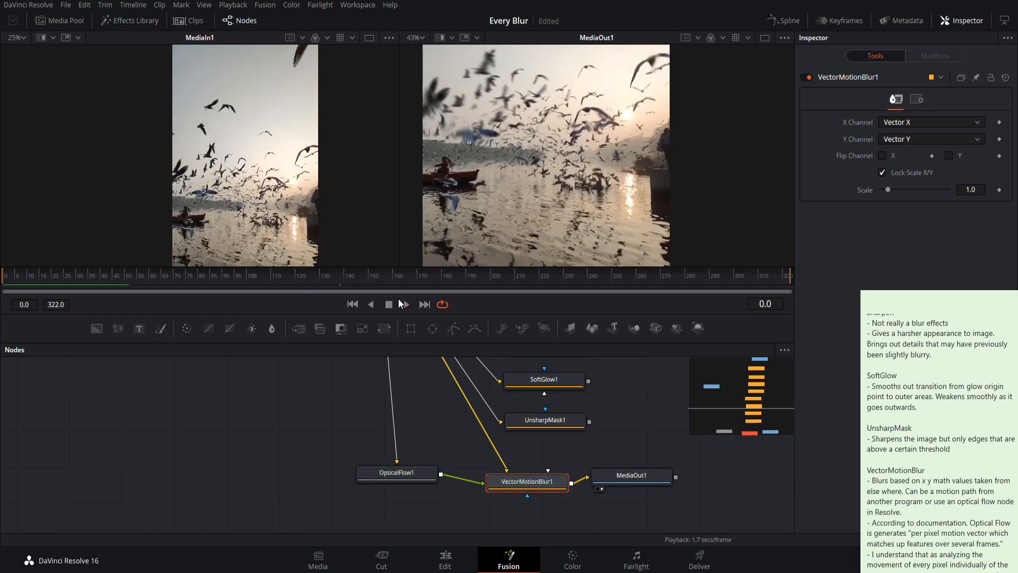
# Replay the VectorMotionBlur1 output beside MediaIn1, stop at frame 43, and rewind to frame 0.
pyautogui.click(404, 303)
pyautogui.click(406, 304)
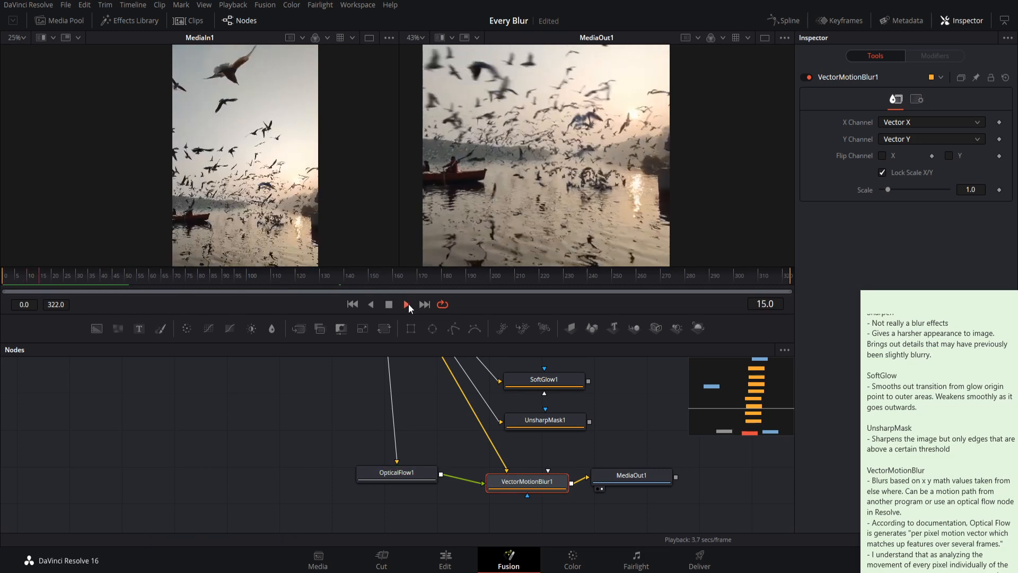
pyautogui.press('space')
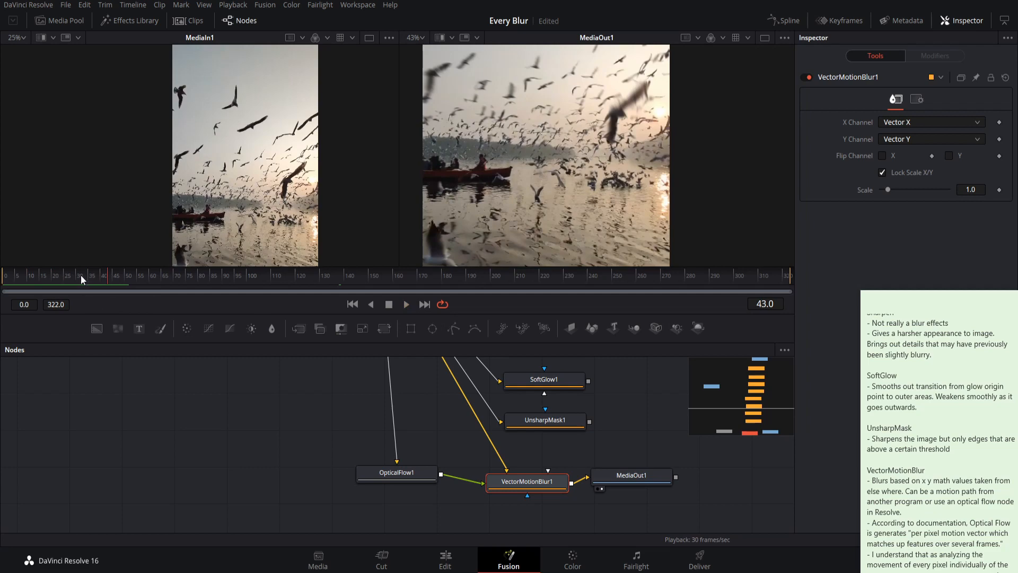
pyautogui.moveTo(58, 279); pyautogui.dragTo(3, 278)
# Compare MediaIn1 and MediaOut1 at 50% zoom in enlarged viewers, playing from frame 0 and stopping at frame 53.
pyautogui.scroll(1, 274, 183)
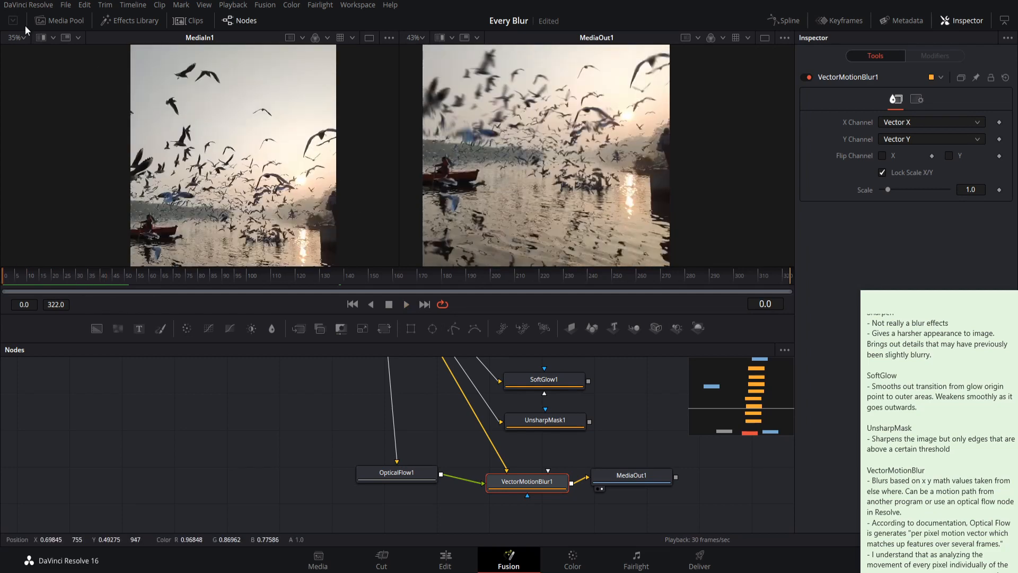
pyautogui.scroll(1, 258, 106)
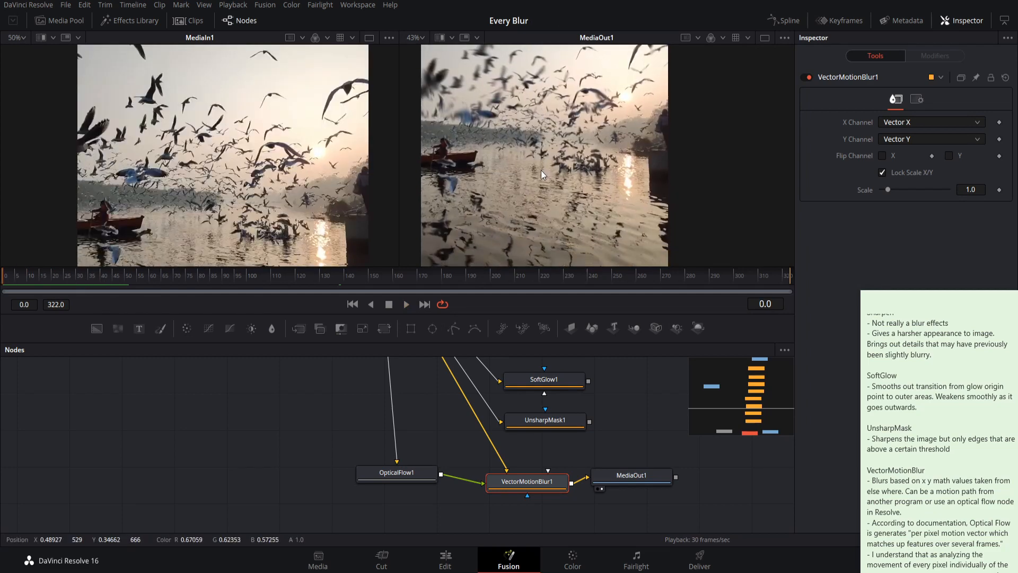
pyautogui.moveTo(324, 127); pyautogui.dragTo(329, 111)
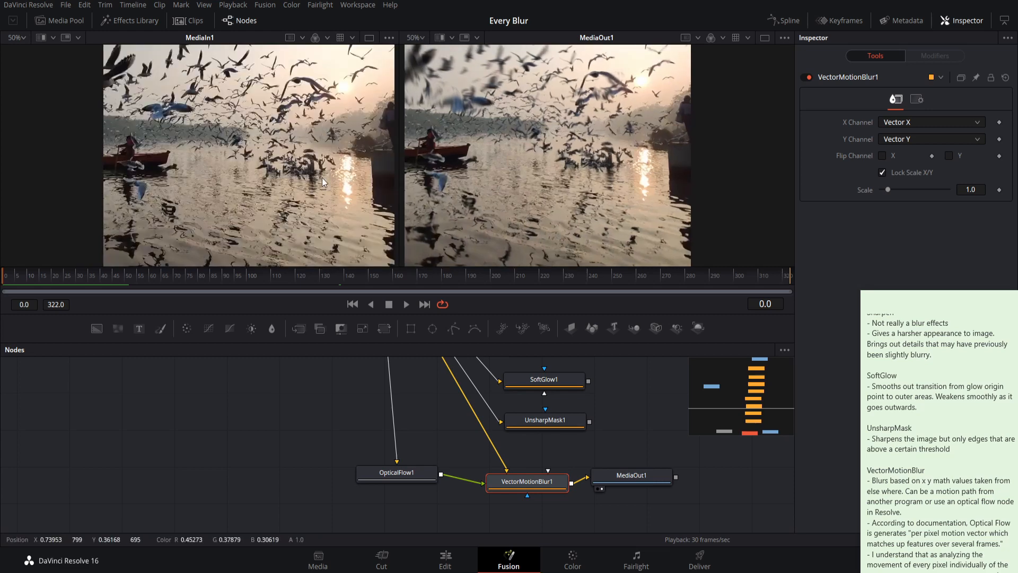
pyautogui.moveTo(46, 267); pyautogui.dragTo(2, 281)
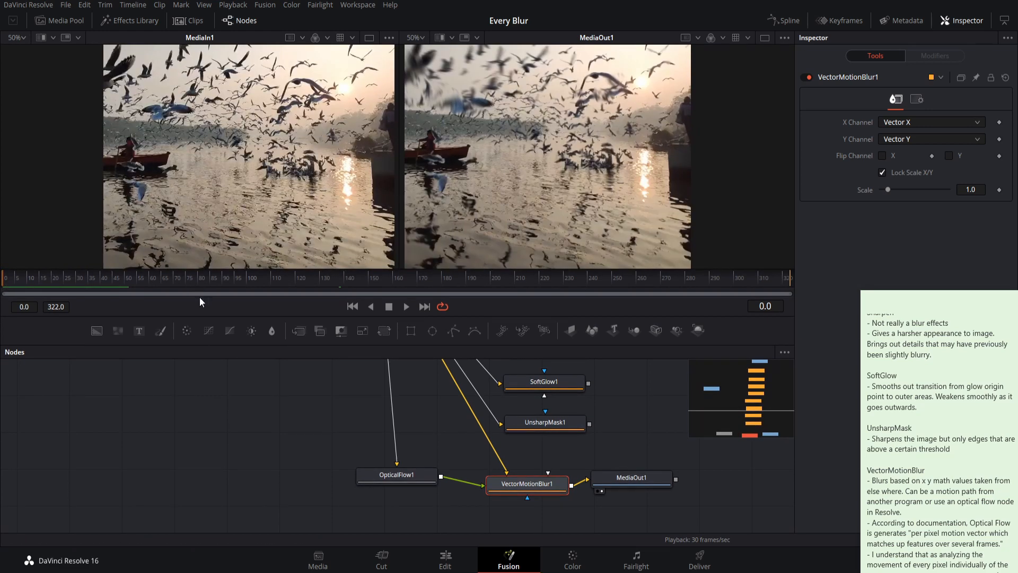
pyautogui.moveTo(319, 315); pyautogui.dragTo(416, 426)
pyautogui.click(407, 423)
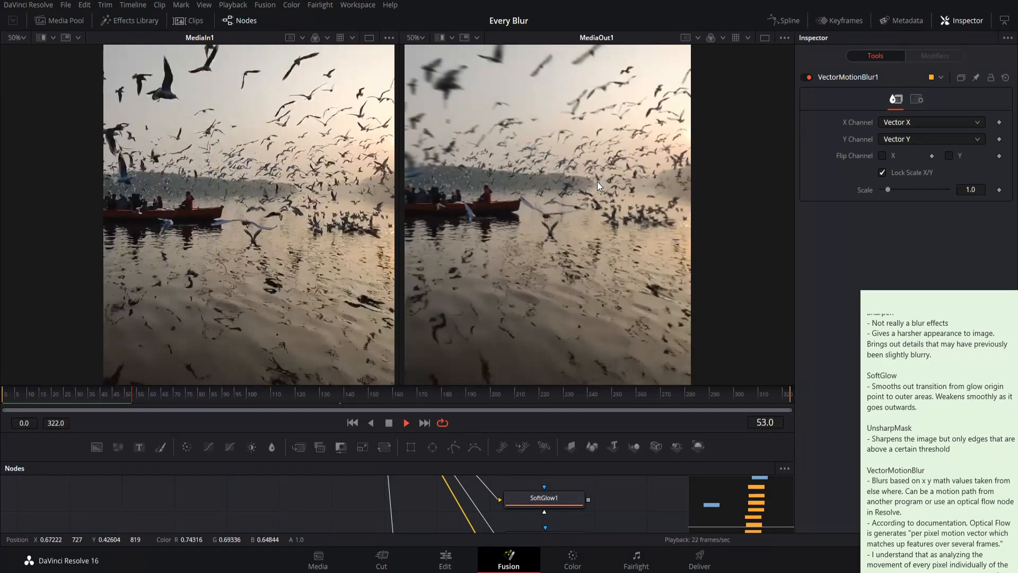
pyautogui.press('space')
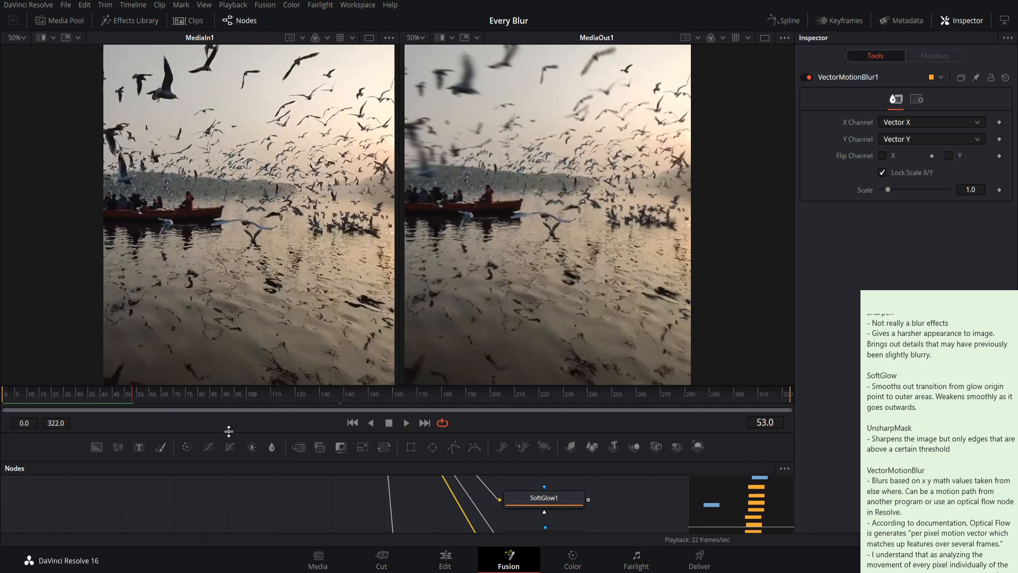
# Reduce the viewer height and bring the OpticalFlow1, VectorMotionBlur1 and MediaOut1 nodes into view.
pyautogui.moveTo(228, 433); pyautogui.dragTo(229, 355)
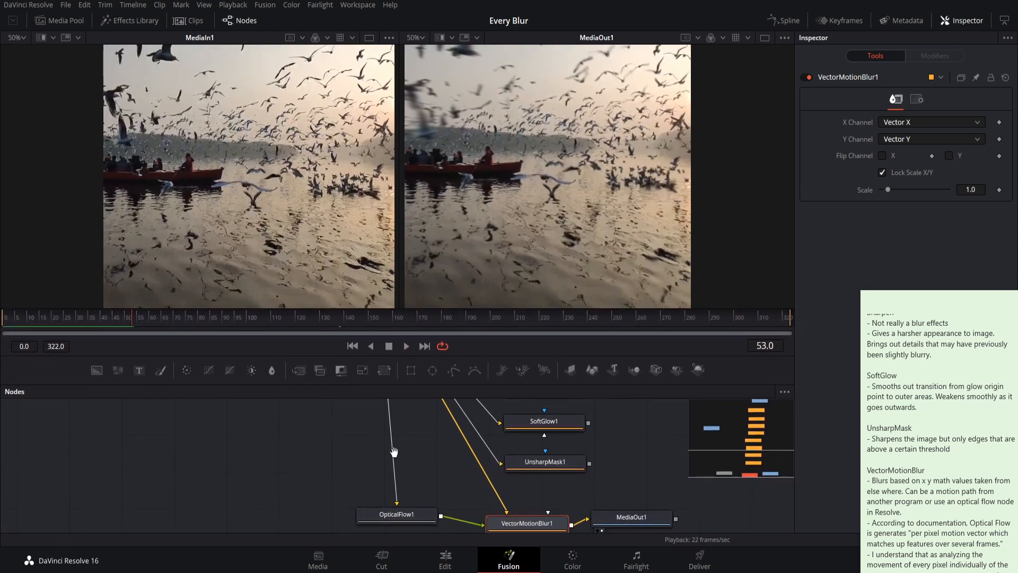
pyautogui.scroll(-2, 375, 473)
pyautogui.moveTo(376, 475); pyautogui.dragTo(347, 430)
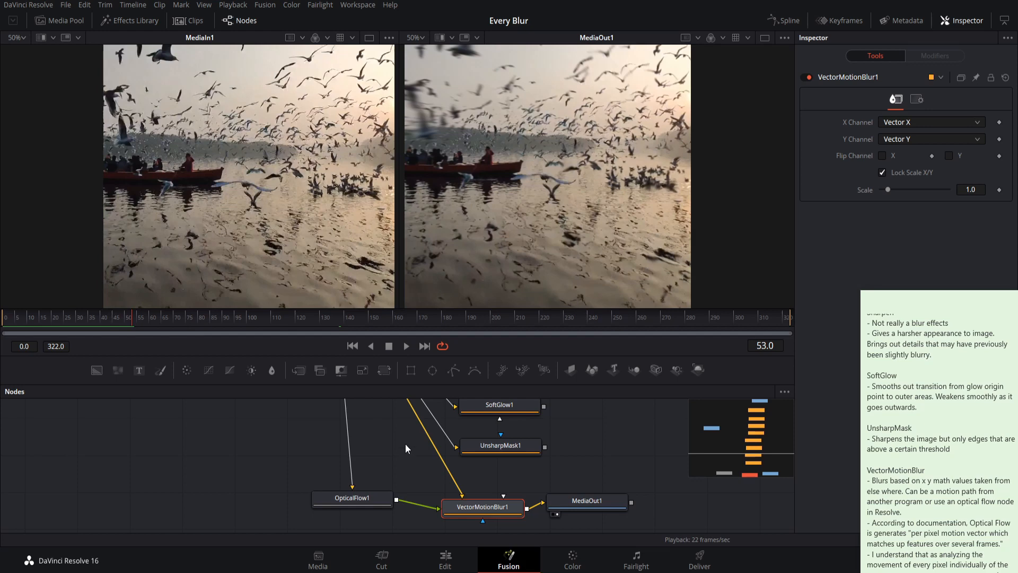
pyautogui.moveTo(398, 426); pyautogui.dragTo(400, 430)
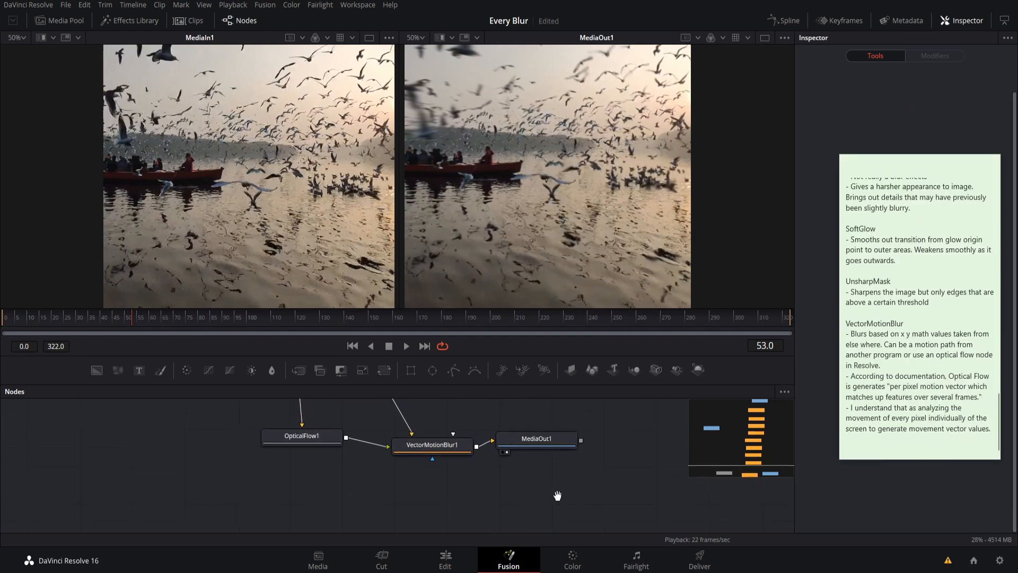
pyautogui.moveTo(557, 495); pyautogui.dragTo(547, 493)
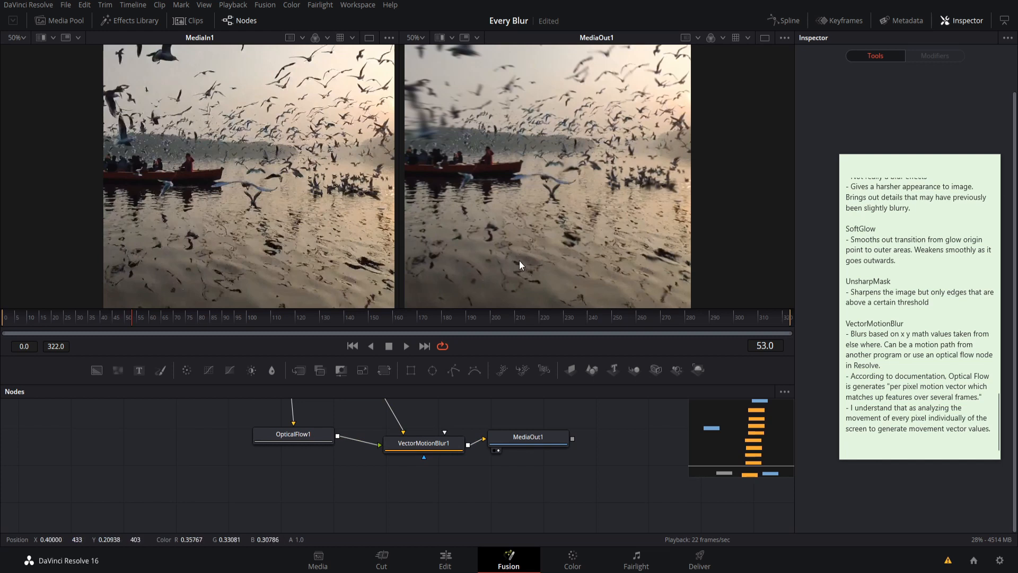
# Switch to the Edit page and add a Title Three Line Drop title on the track above video.mp4.
pyautogui.click(465, 560)
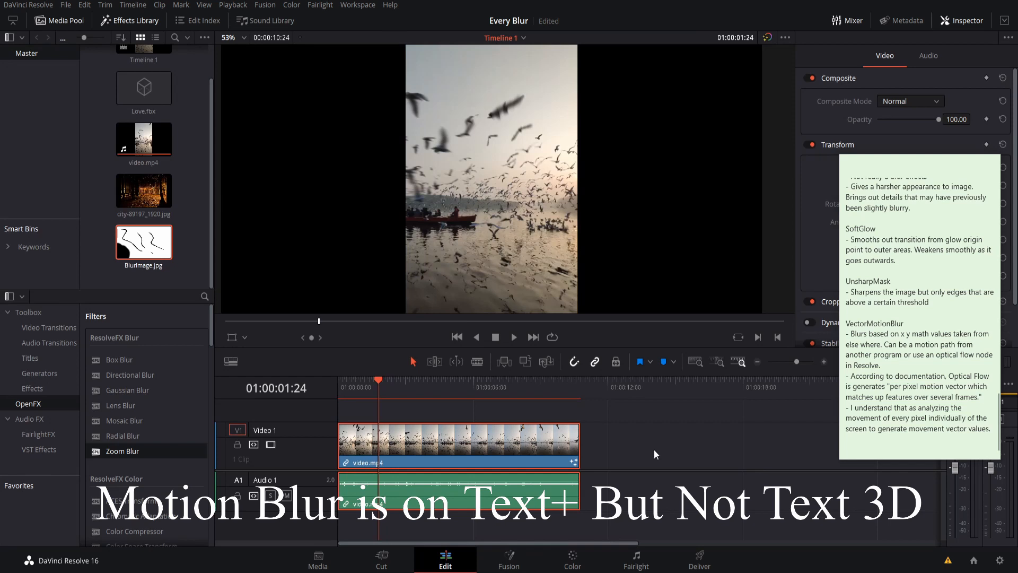
pyautogui.click(35, 361)
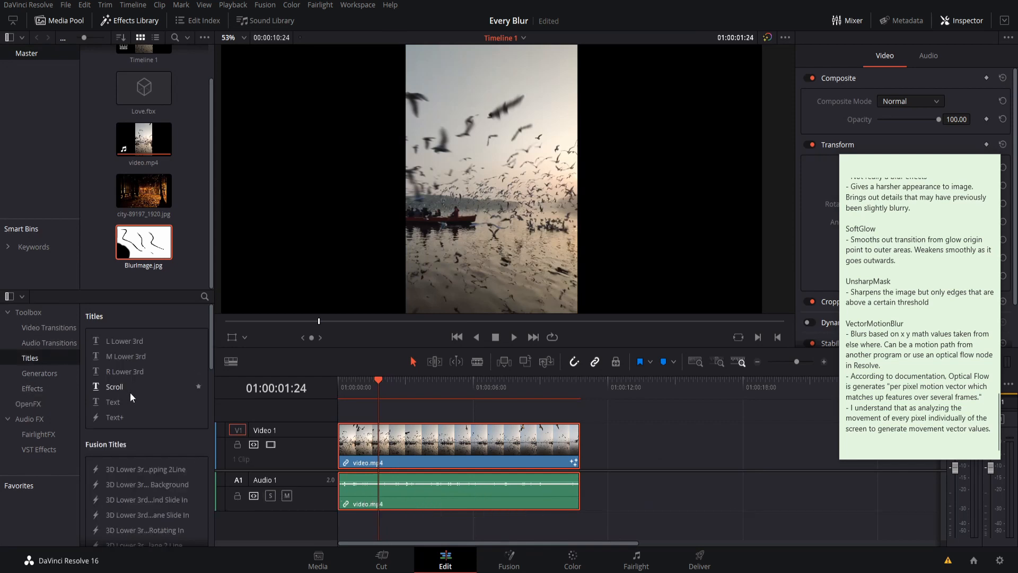
pyautogui.scroll(-5, 133, 408)
pyautogui.scroll(-5, 133, 414)
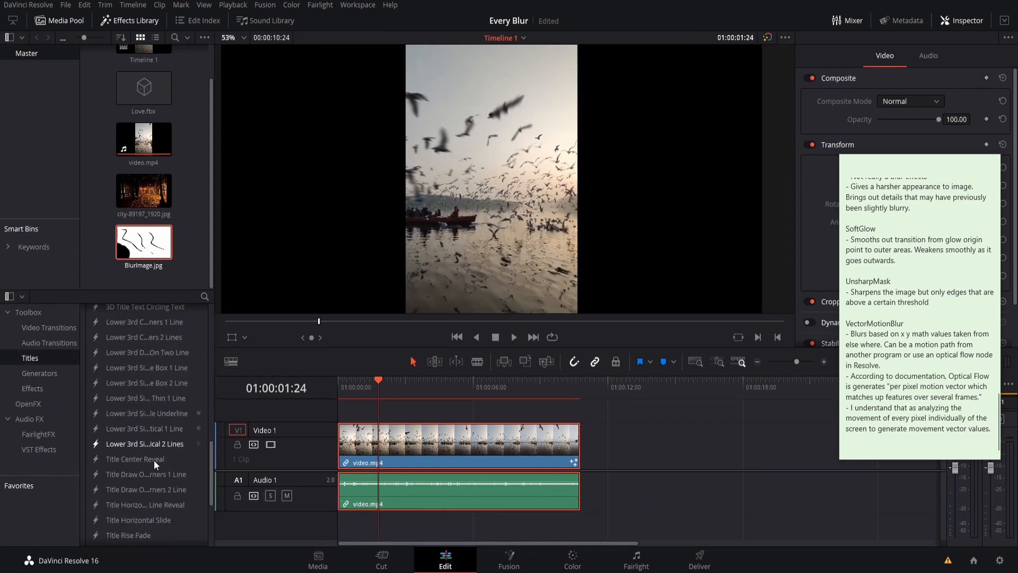
pyautogui.moveTo(150, 493); pyautogui.dragTo(642, 449)
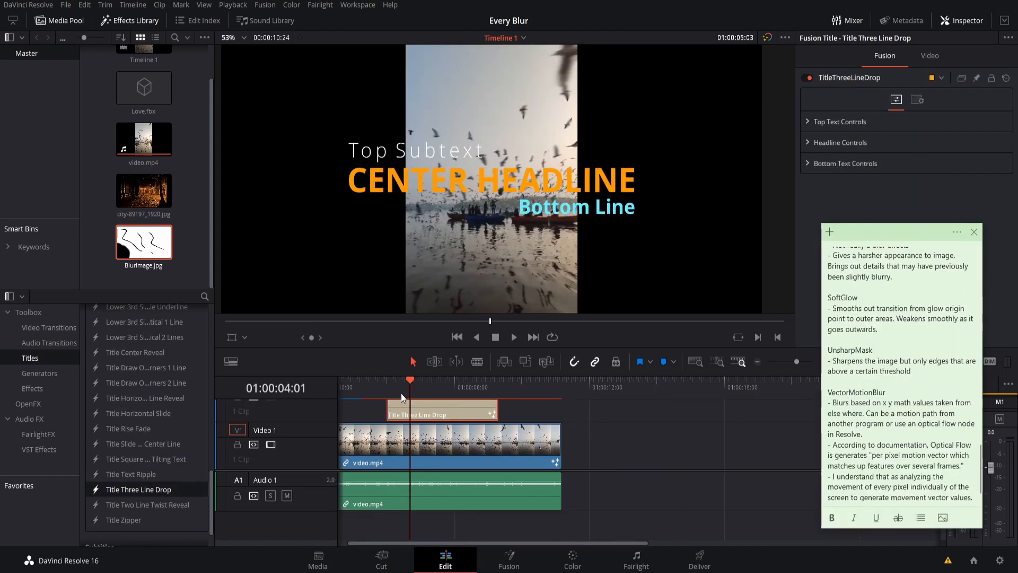
# Examine the title's Top Text Controls down to Motion Blur, and play the title from 01:00:03:00.
pyautogui.moveTo(403, 392); pyautogui.dragTo(411, 390)
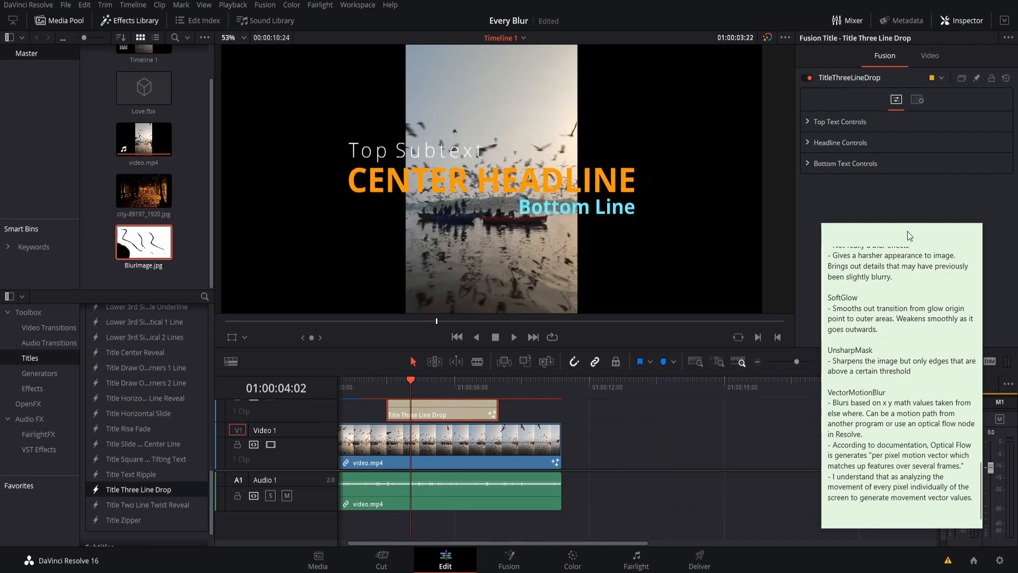
pyautogui.moveTo(910, 235); pyautogui.dragTo(900, 351)
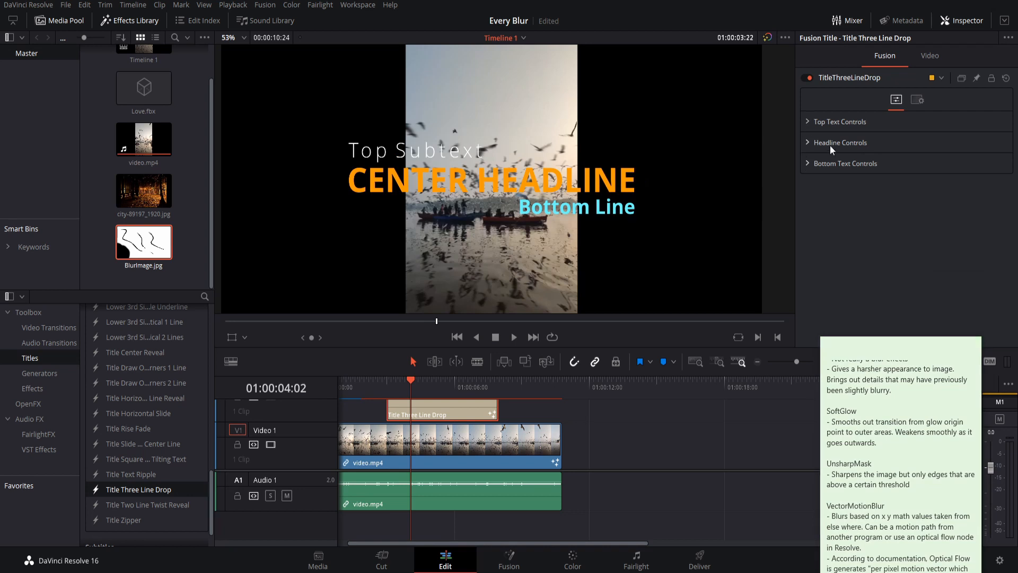
pyautogui.click(812, 122)
pyautogui.moveTo(885, 345); pyautogui.dragTo(884, 439)
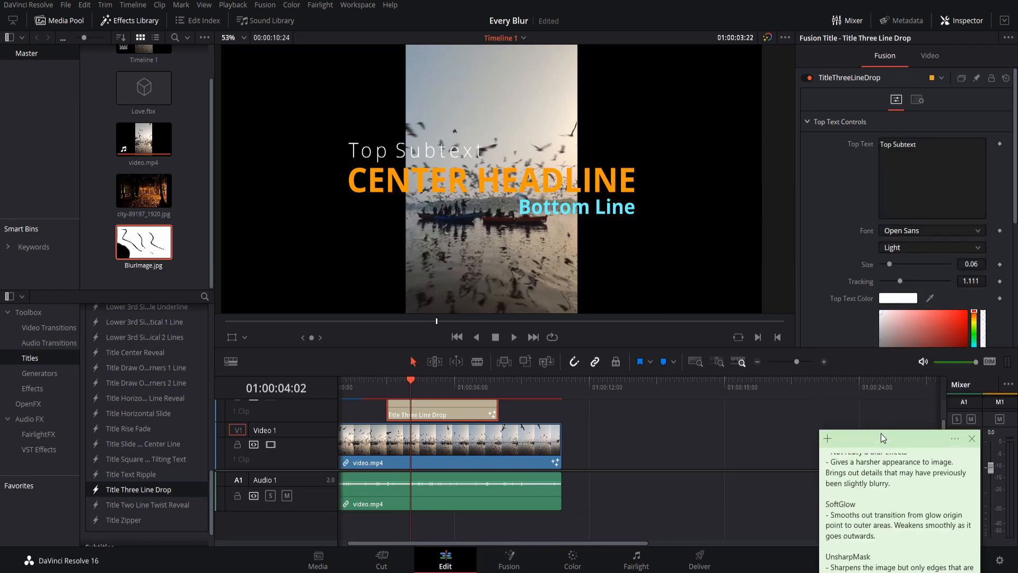
pyautogui.scroll(-5, 844, 244)
pyautogui.scroll(5, 838, 227)
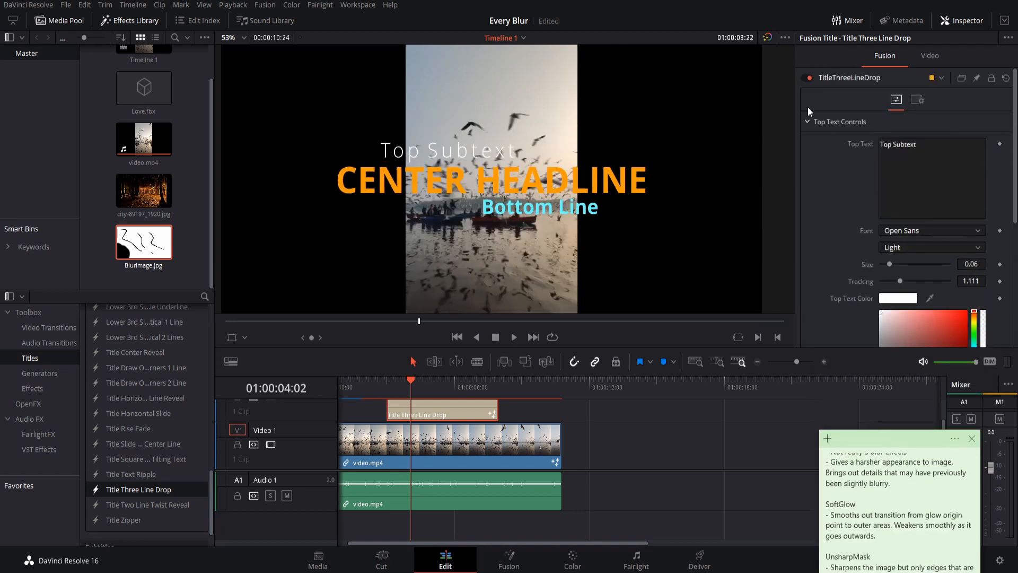
pyautogui.scroll(-5, 892, 305)
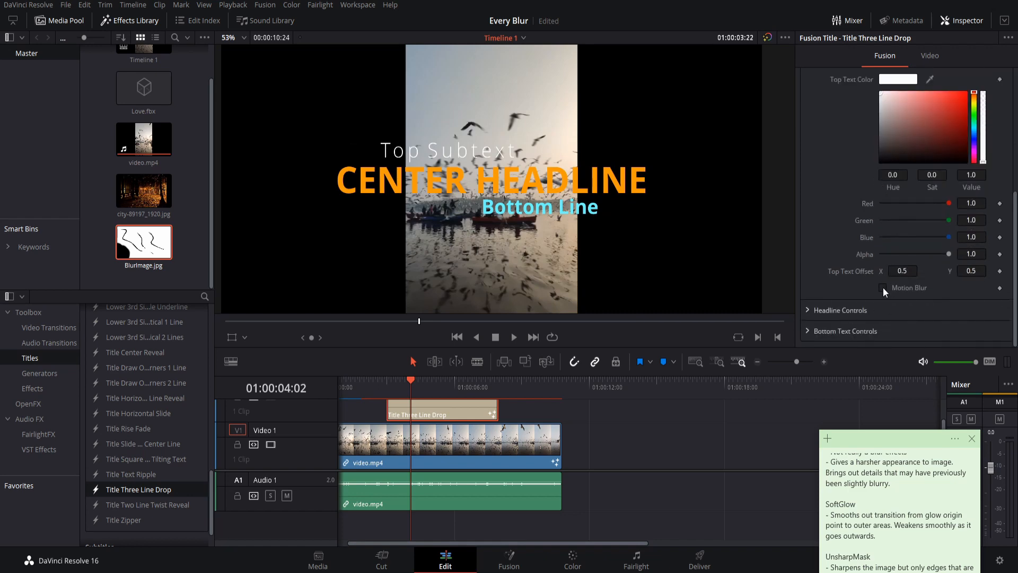
pyautogui.click(389, 387)
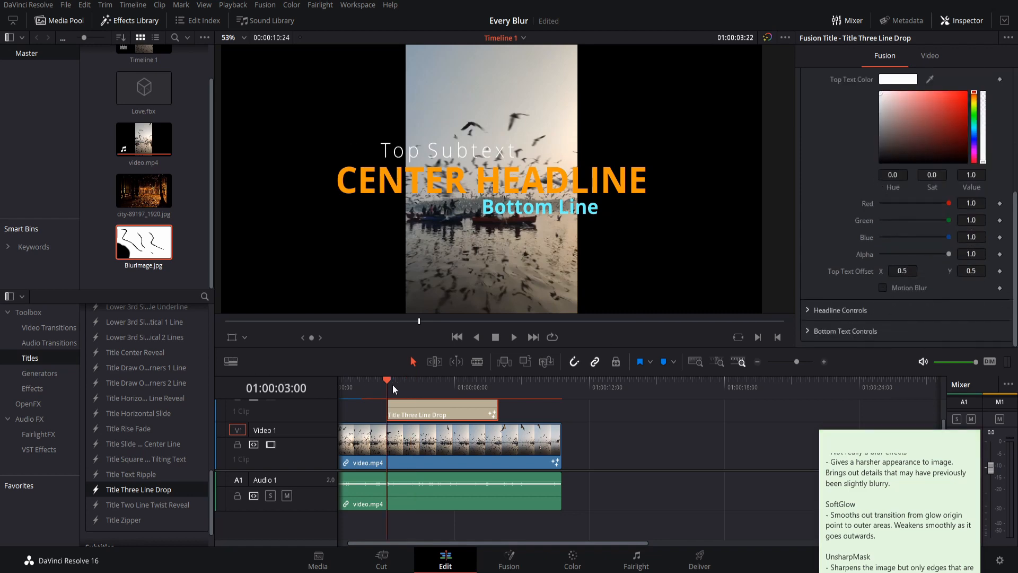
pyautogui.press('space')
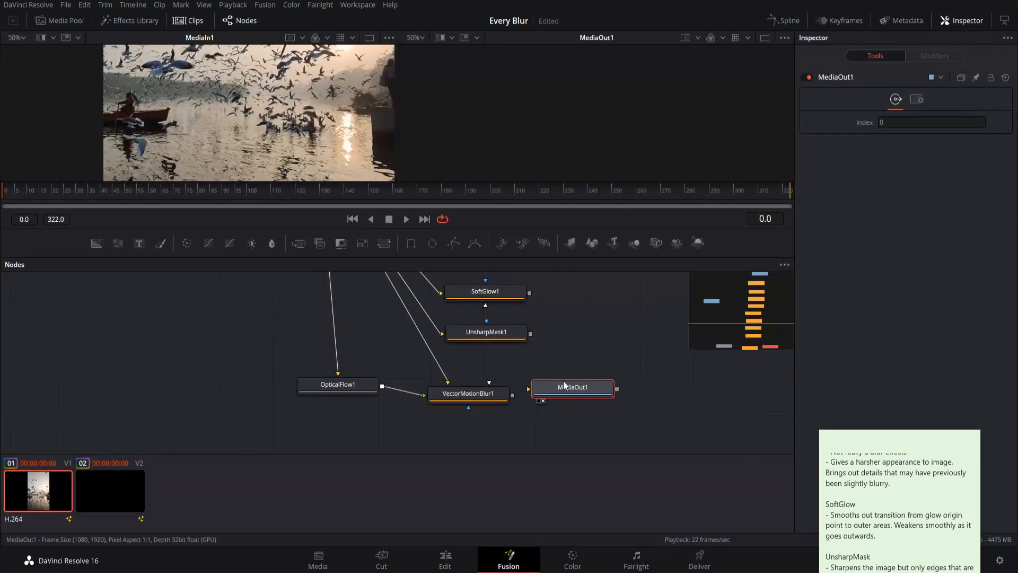
# Reposition MediaOut1 near MediaIn1 in the Fusion graph, connect MediaIn1 directly to it, and return to the Edit page.
pyautogui.moveTo(565, 388); pyautogui.dragTo(369, 304)
pyautogui.moveTo(371, 365); pyautogui.dragTo(396, 288)
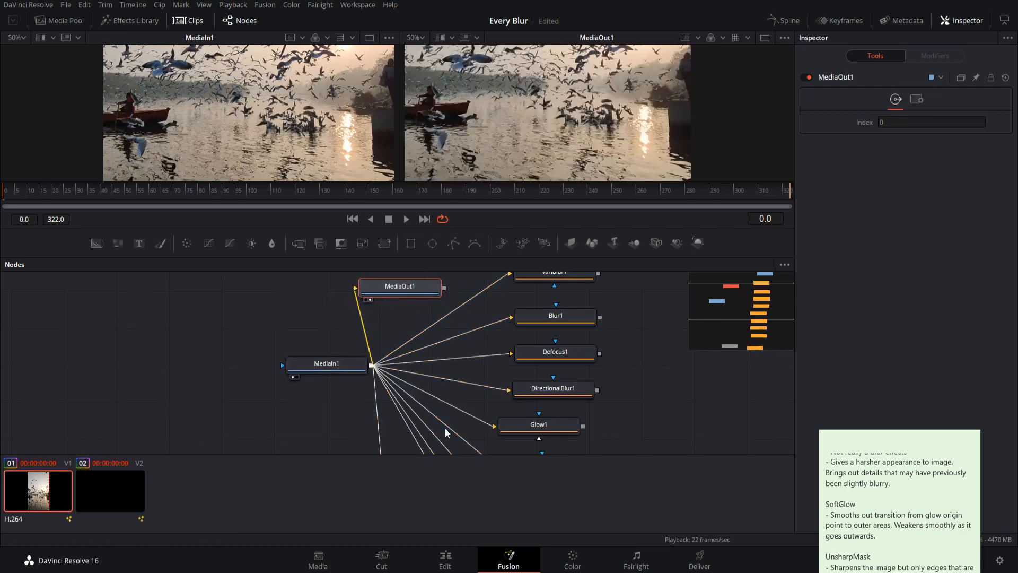
pyautogui.click(445, 558)
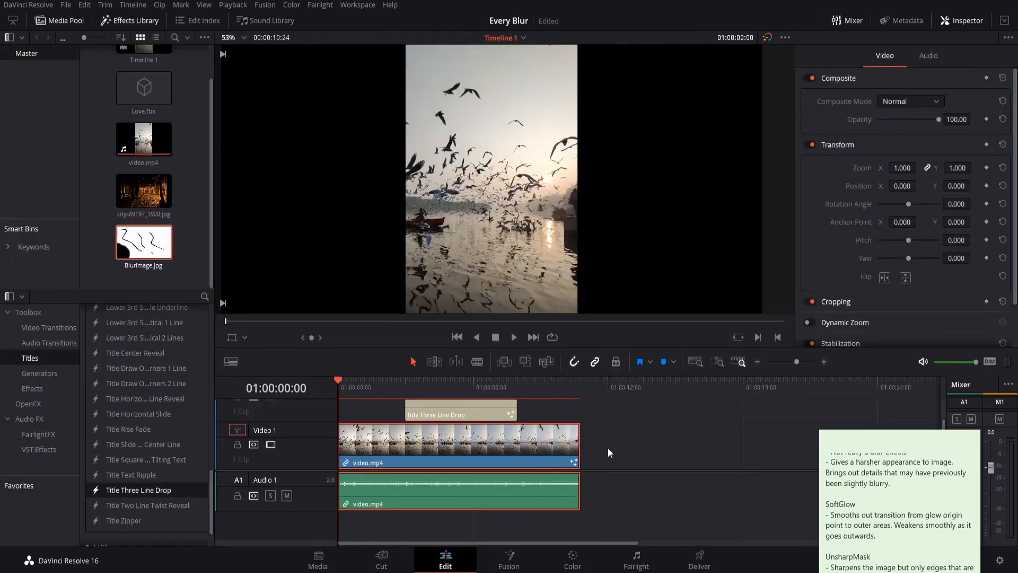
# Play the Title Three Line Drop animation from its start and park the playhead at 01:00:04:05.
pyautogui.click(437, 388)
pyautogui.moveTo(417, 386); pyautogui.dragTo(407, 386)
pyautogui.press('space')
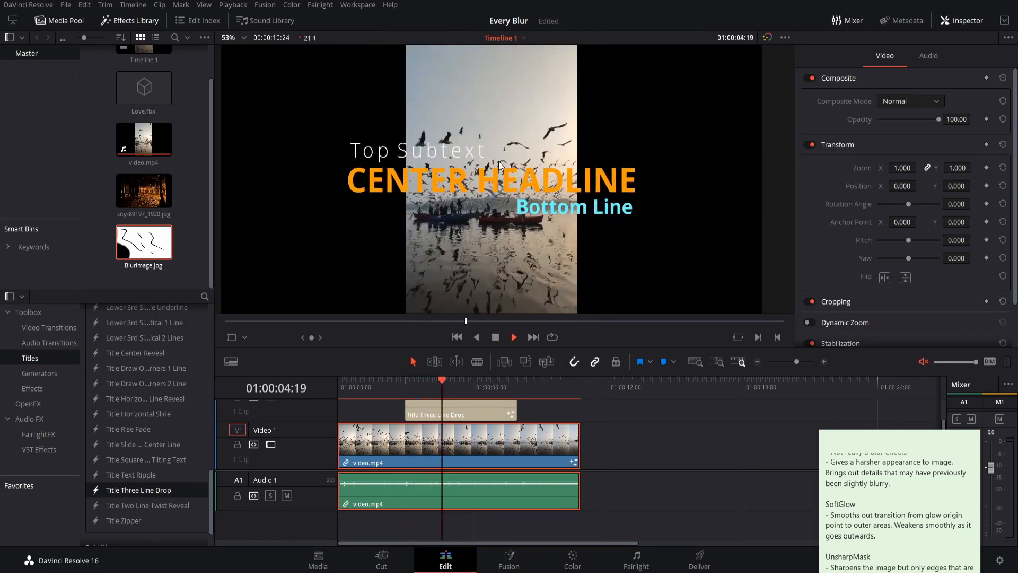
pyautogui.press('space')
pyautogui.click(432, 389)
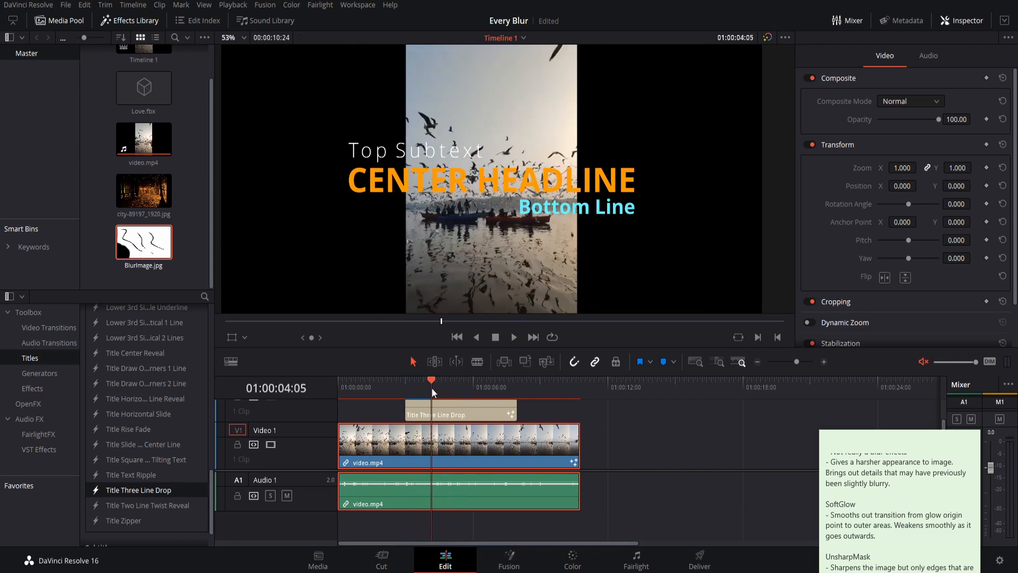
# Select the Title Three Line Drop clip and enable Motion Blur for its top text.
pyautogui.click(454, 409)
pyautogui.scroll(-5, 845, 196)
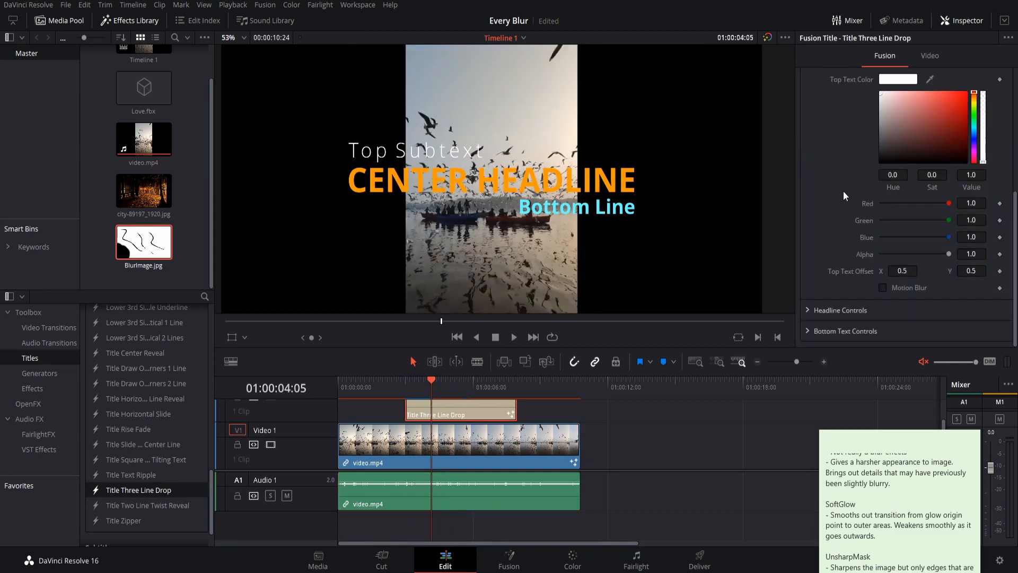
pyautogui.scroll(5, 849, 213)
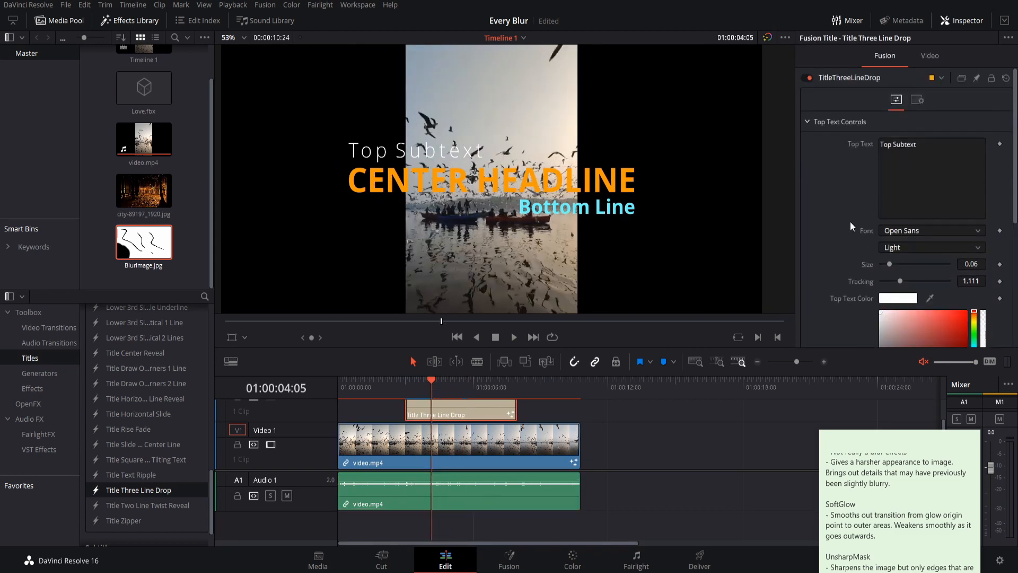
pyautogui.scroll(-5, 853, 233)
pyautogui.scroll(-1, 854, 240)
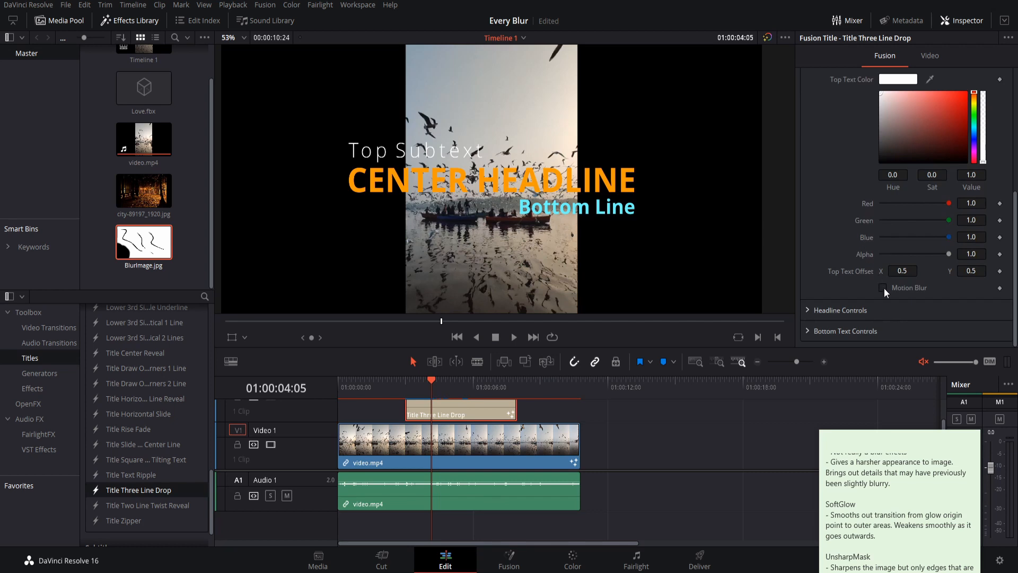
pyautogui.click(883, 288)
pyautogui.scroll(-3, 826, 303)
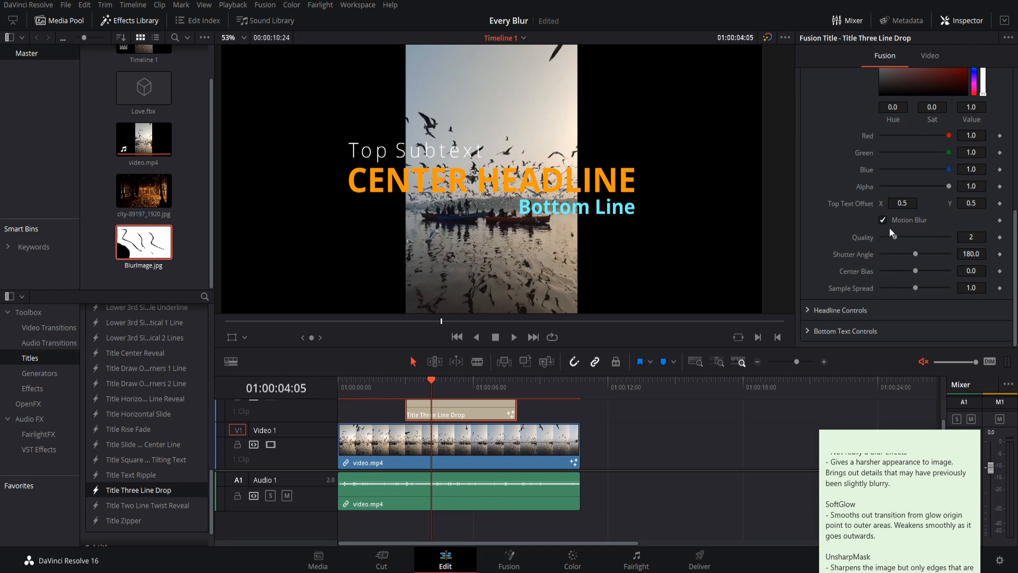
# Expand the title's Headline Controls and enable Motion Blur for the headline.
pyautogui.click(808, 311)
pyautogui.scroll(-5, 850, 243)
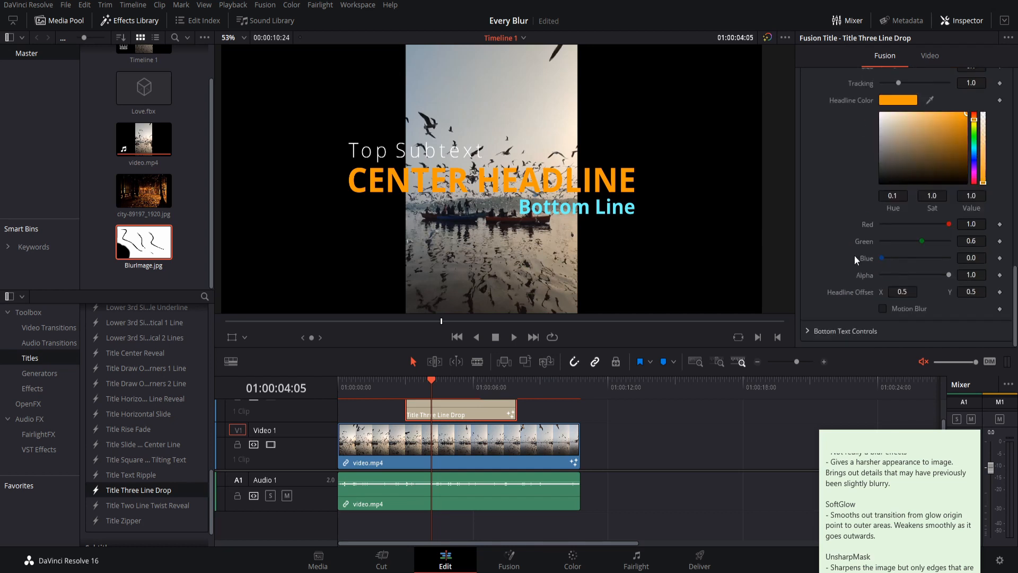
pyautogui.click(883, 309)
pyautogui.scroll(-2, 827, 238)
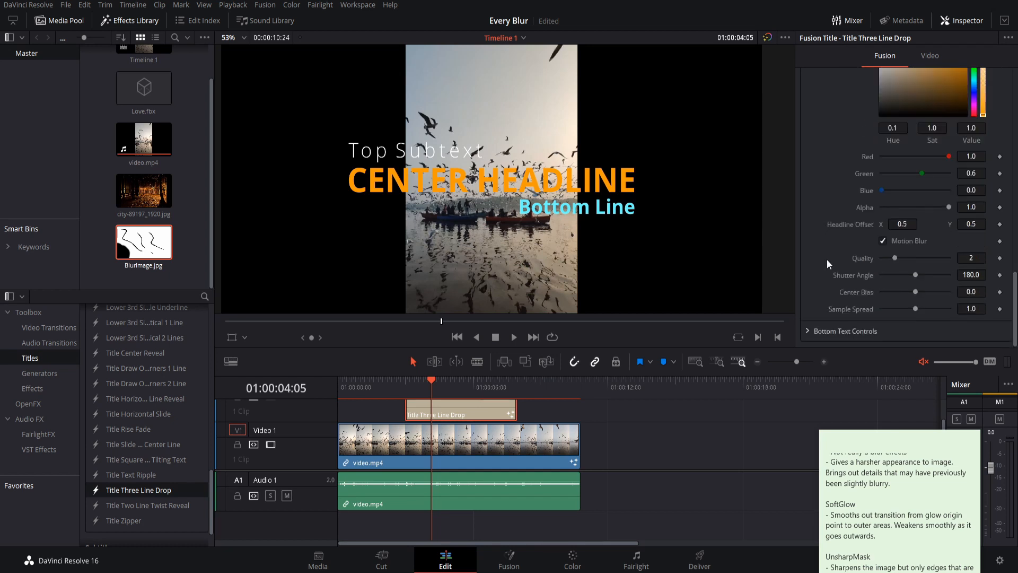
# Enable Motion Blur in the title's Bottom Text Controls and return the playhead to 01:00:03:00.
pyautogui.click(808, 332)
pyautogui.scroll(-10, 832, 266)
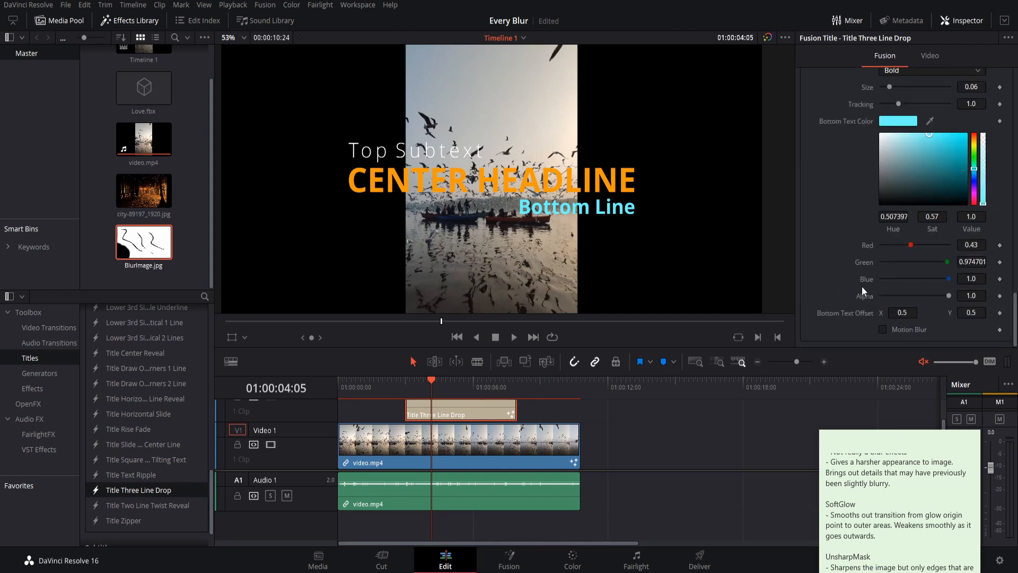
pyautogui.click(882, 329)
pyautogui.moveTo(441, 382); pyautogui.dragTo(407, 384)
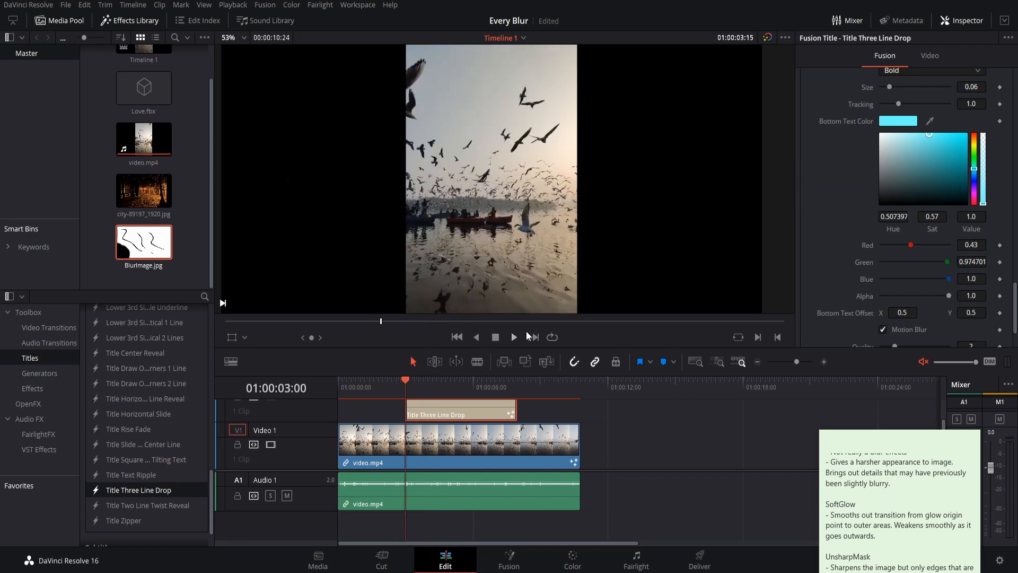
# Play the Title Three Line Drop animation repeatedly from around its start to review the motion blur on its text.
pyautogui.click(515, 339)
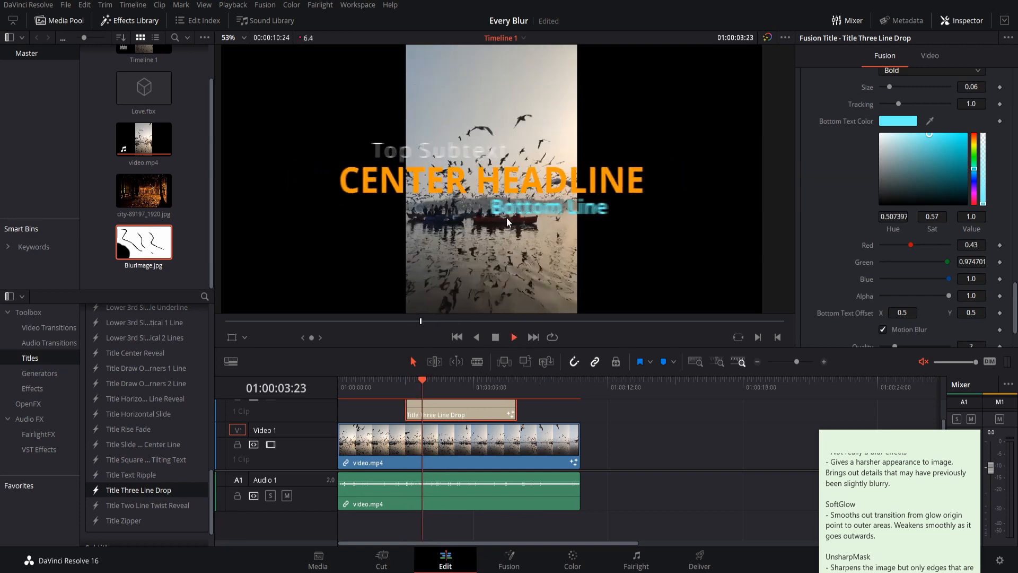
pyautogui.click(409, 384)
pyautogui.press('space')
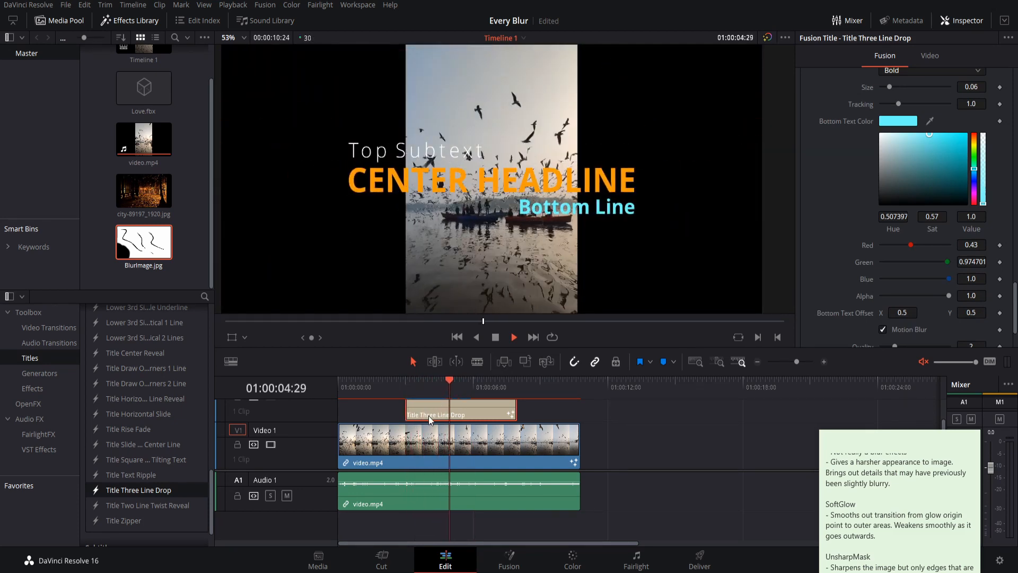
pyautogui.press('space')
pyautogui.click(423, 385)
pyautogui.press('space')
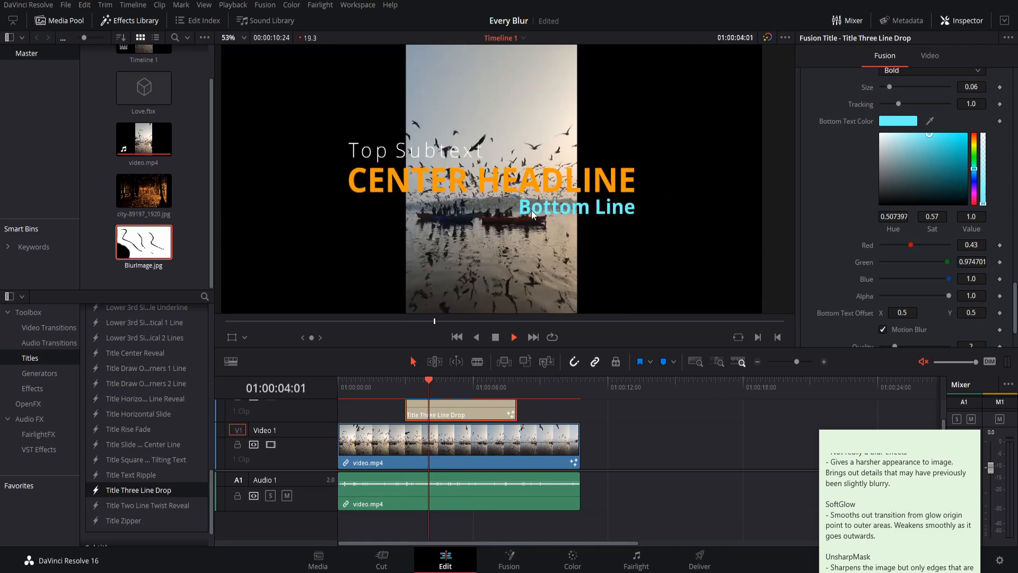
# Open the title in the Fusion page and inspect the Motion Blur settings of the topText node inside the TitleThreeLineDrop group.
pyautogui.click(509, 560)
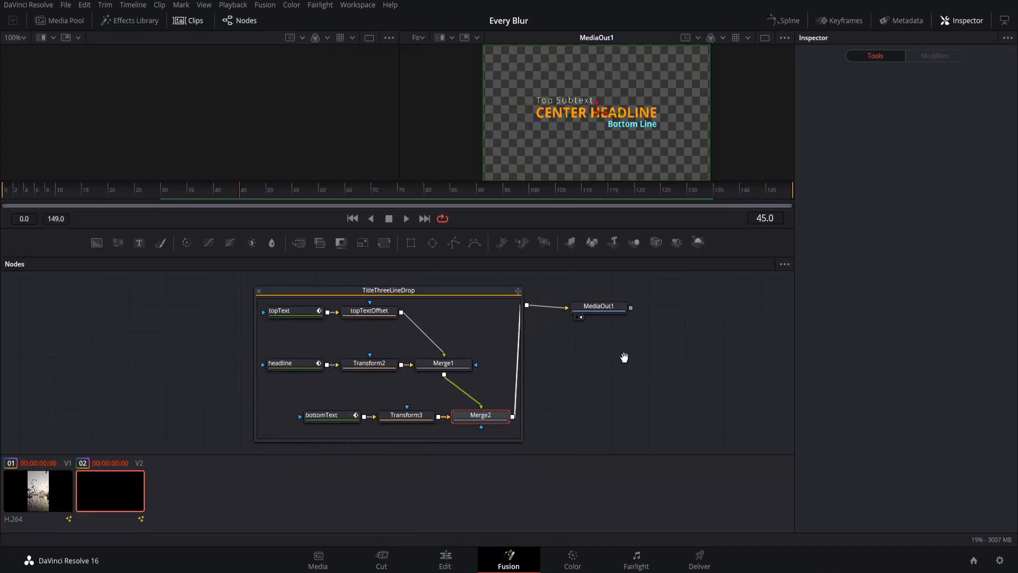
pyautogui.moveTo(516, 364); pyautogui.dragTo(487, 370)
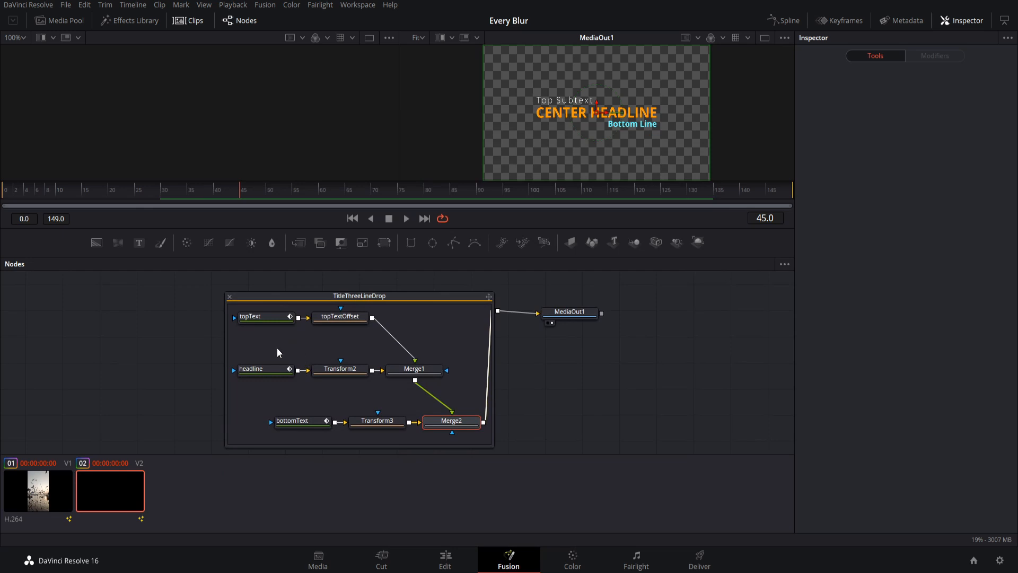
pyautogui.click(428, 299)
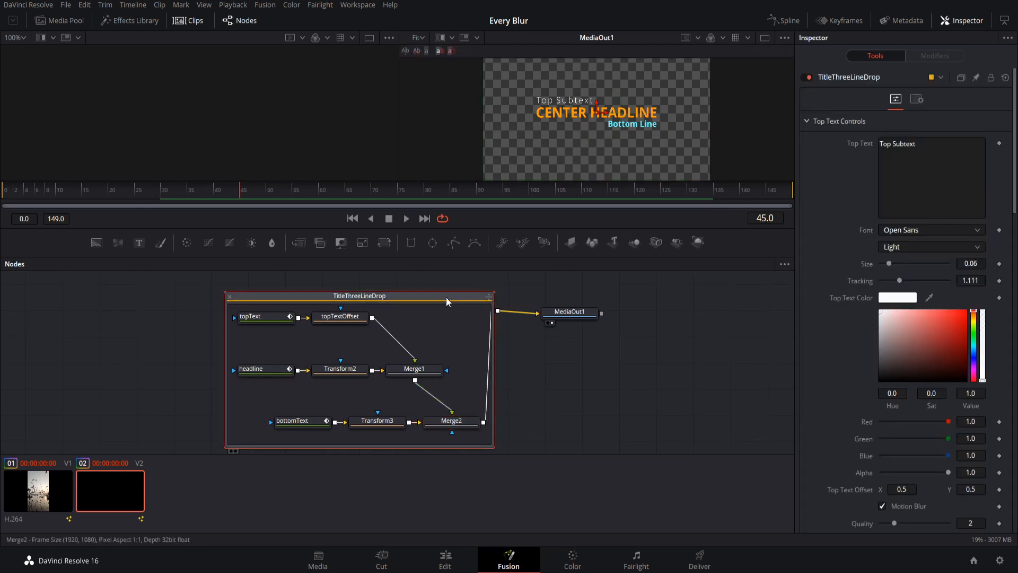
pyautogui.click(266, 317)
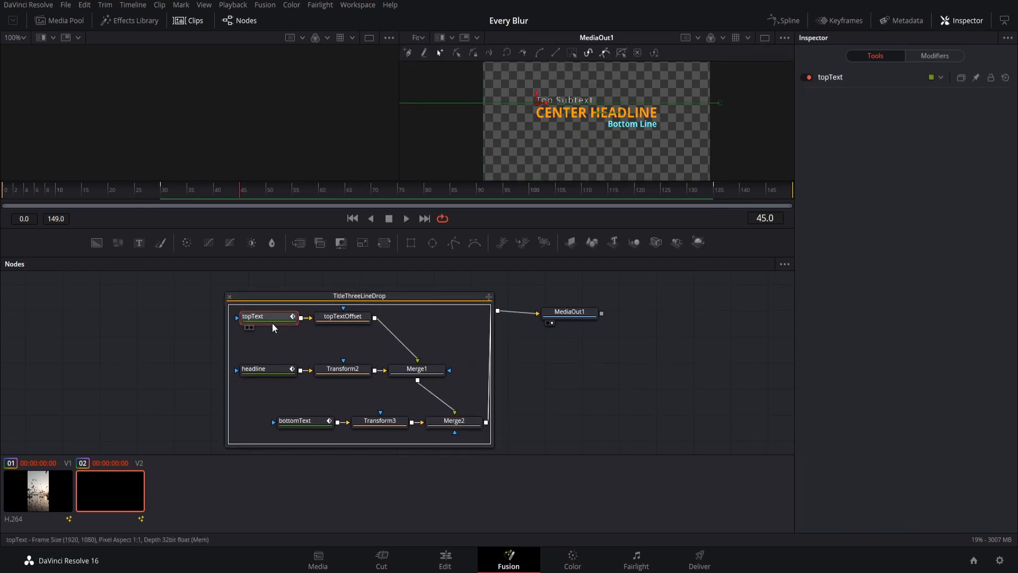
pyautogui.click(831, 78)
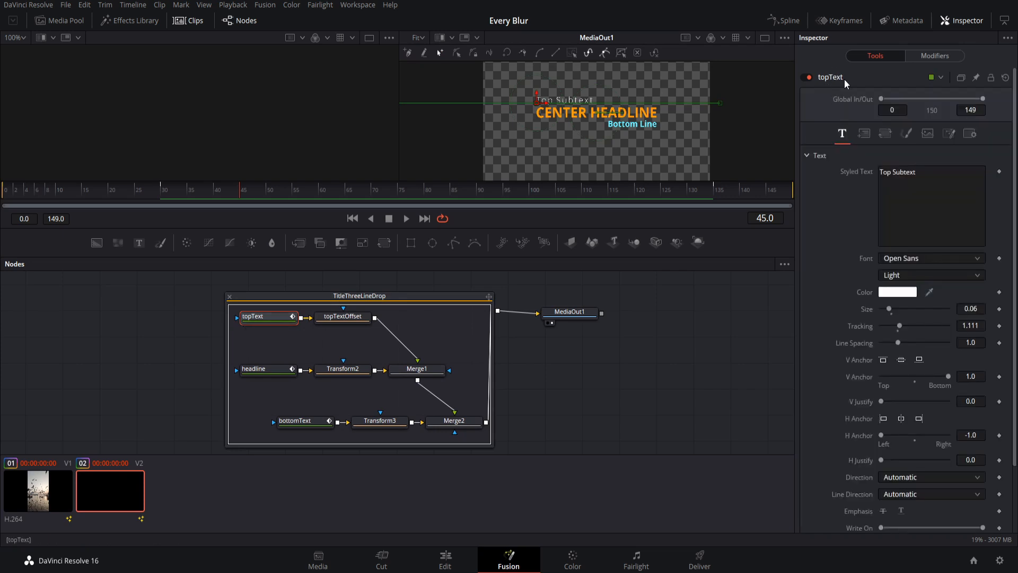
pyautogui.click(971, 136)
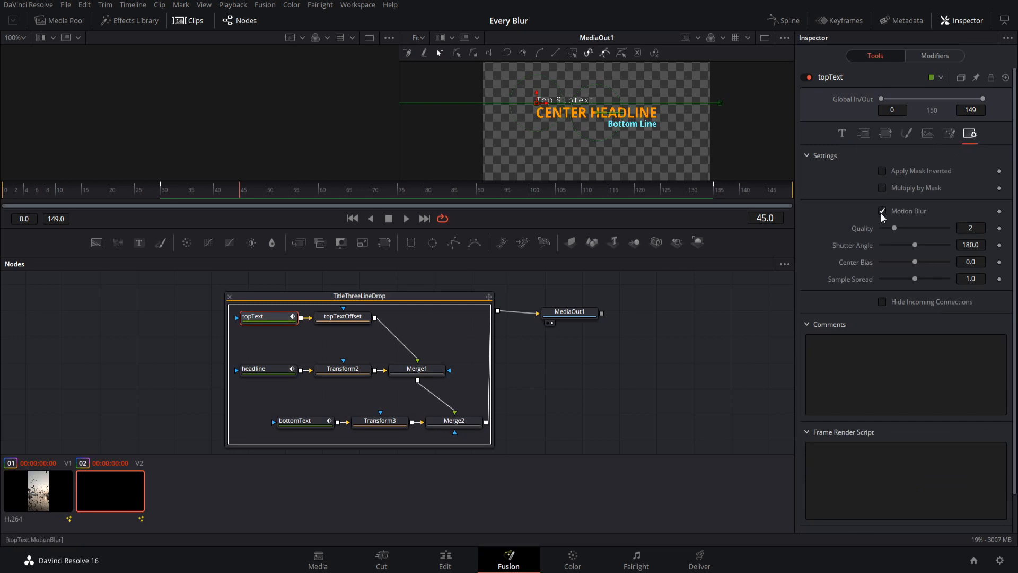
# Add an unconnected Text node below MediaOut1 and enable its Motion Blur.
pyautogui.moveTo(634, 377); pyautogui.dragTo(457, 355)
pyautogui.click(539, 384)
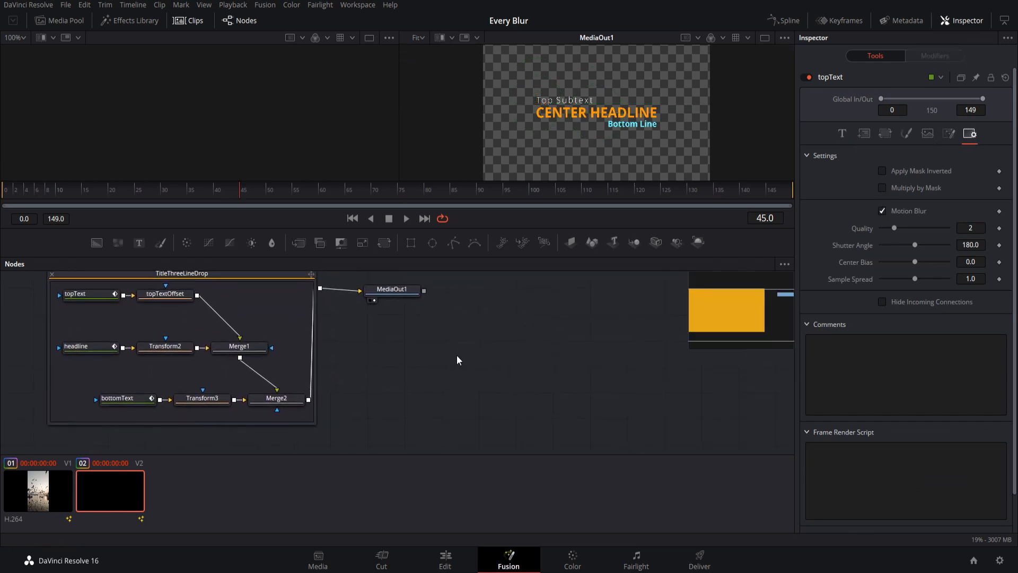
pyautogui.click(138, 244)
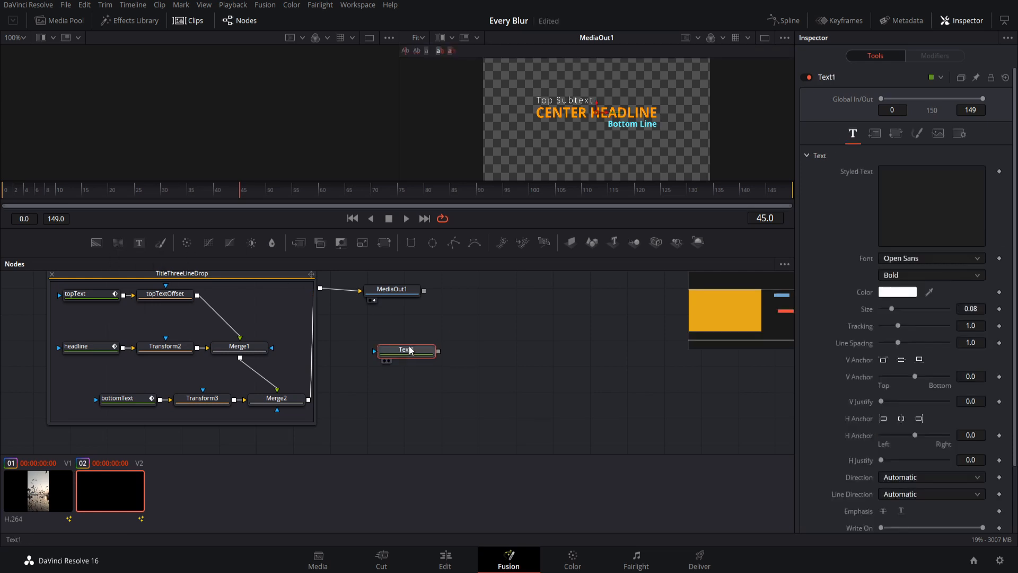
pyautogui.click(965, 136)
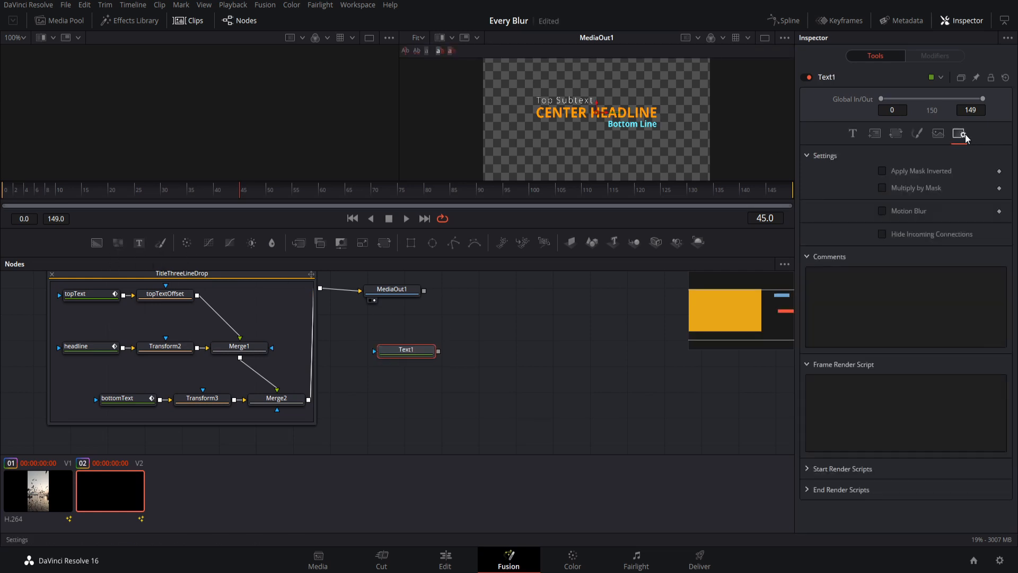
pyautogui.click(883, 211)
# Add an unconnected Text 3D node beside the Text1 node.
pyautogui.moveTo(481, 347); pyautogui.dragTo(261, 383)
pyautogui.click(426, 341)
pyautogui.click(344, 342)
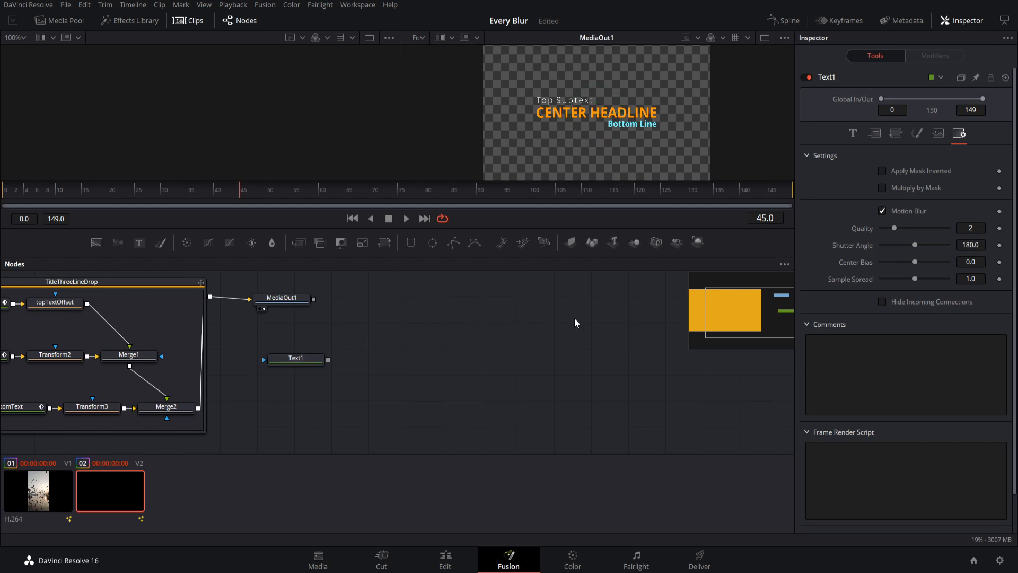
pyautogui.click(613, 242)
pyautogui.moveTo(342, 340); pyautogui.dragTo(401, 370)
pyautogui.click(295, 371)
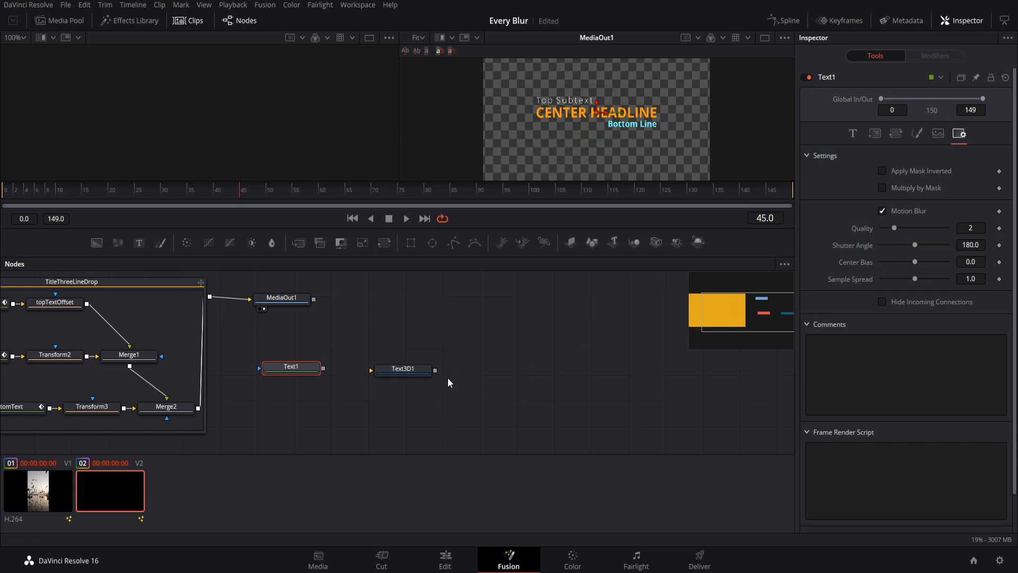
# Expand the Text3D1 node's controls and check its settings for a motion blur option.
pyautogui.click(413, 369)
pyautogui.click(841, 77)
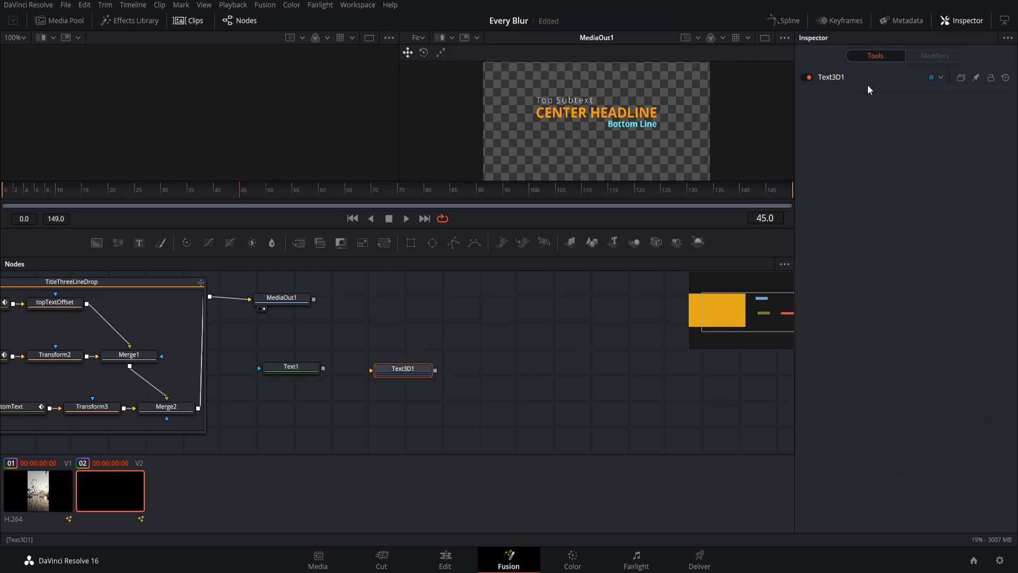
pyautogui.click(850, 81)
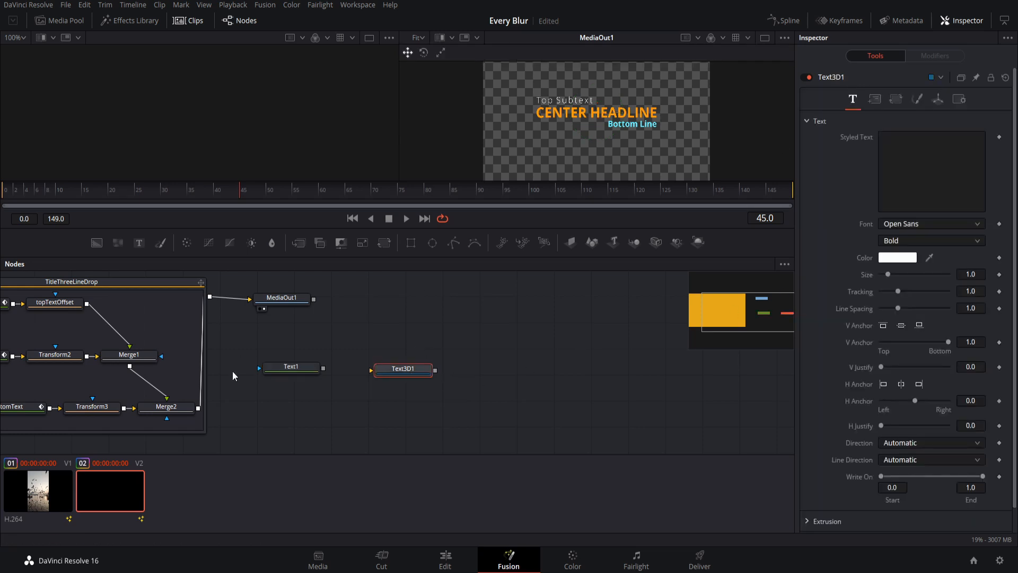
pyautogui.click(961, 102)
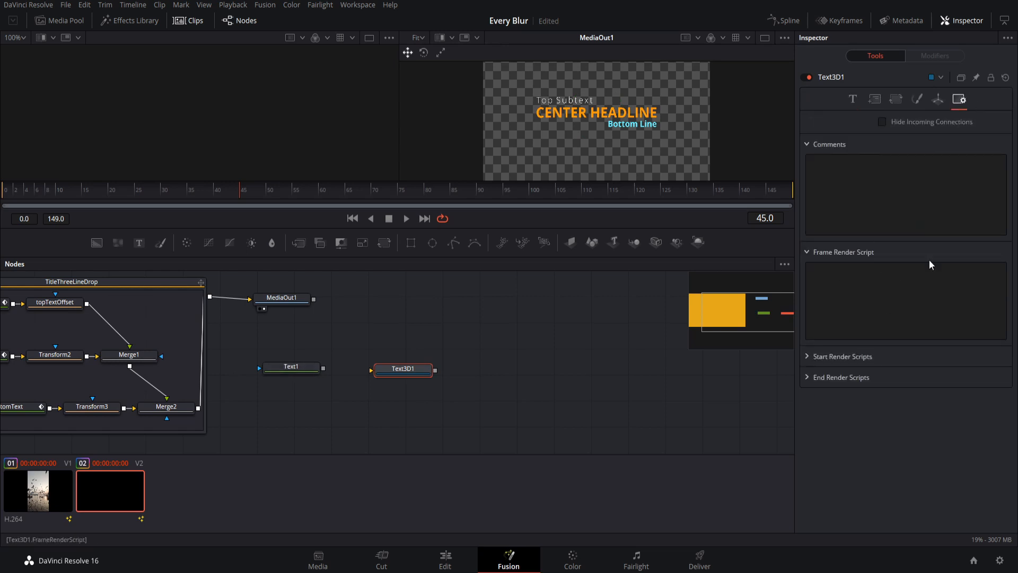
pyautogui.moveTo(404, 366); pyautogui.dragTo(403, 361)
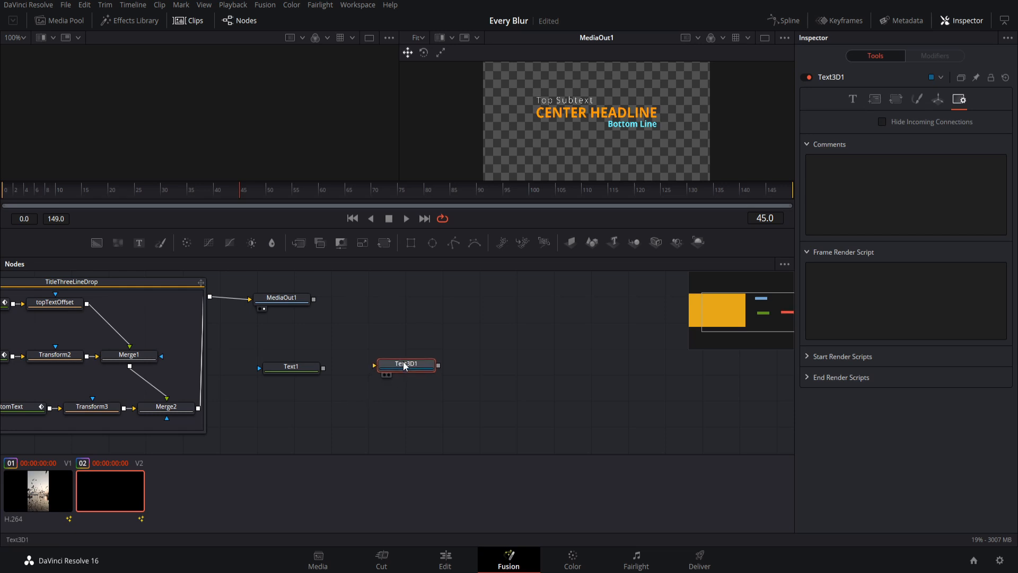
# Compare the Text1 node's Motion Blur settings with the Text3D1 node's settings.
pyautogui.click(291, 366)
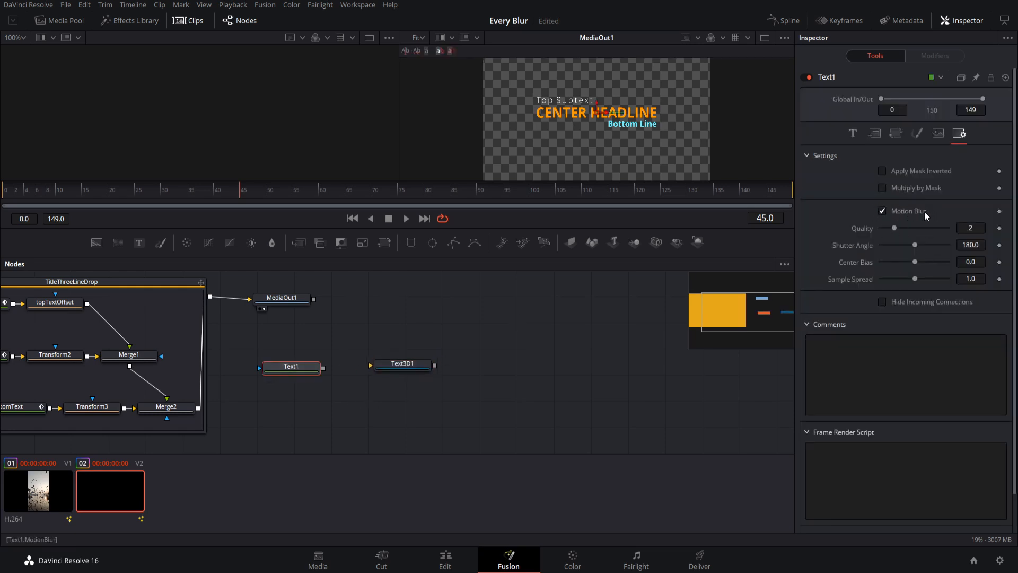
pyautogui.click(397, 363)
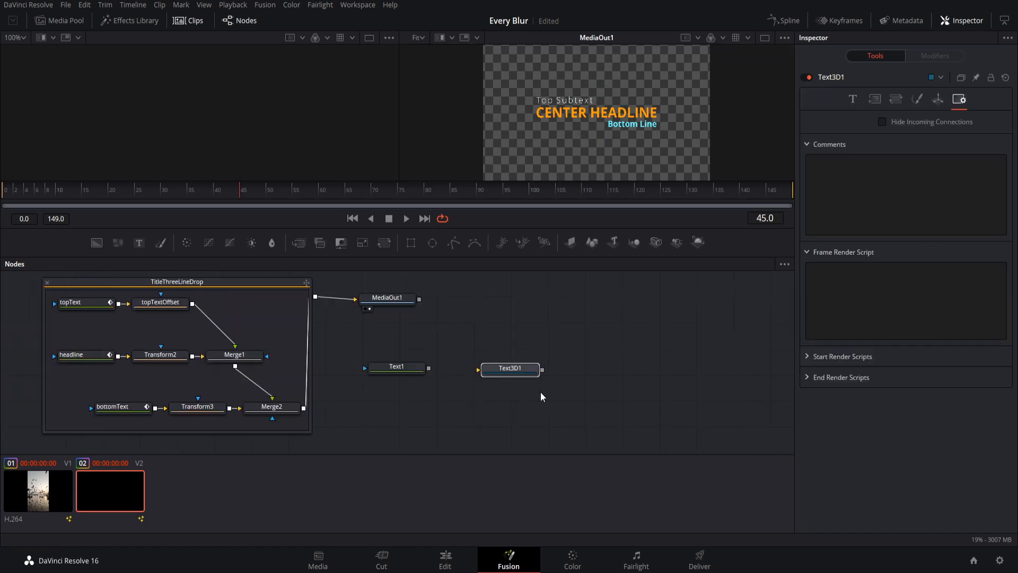
pyautogui.click(539, 393)
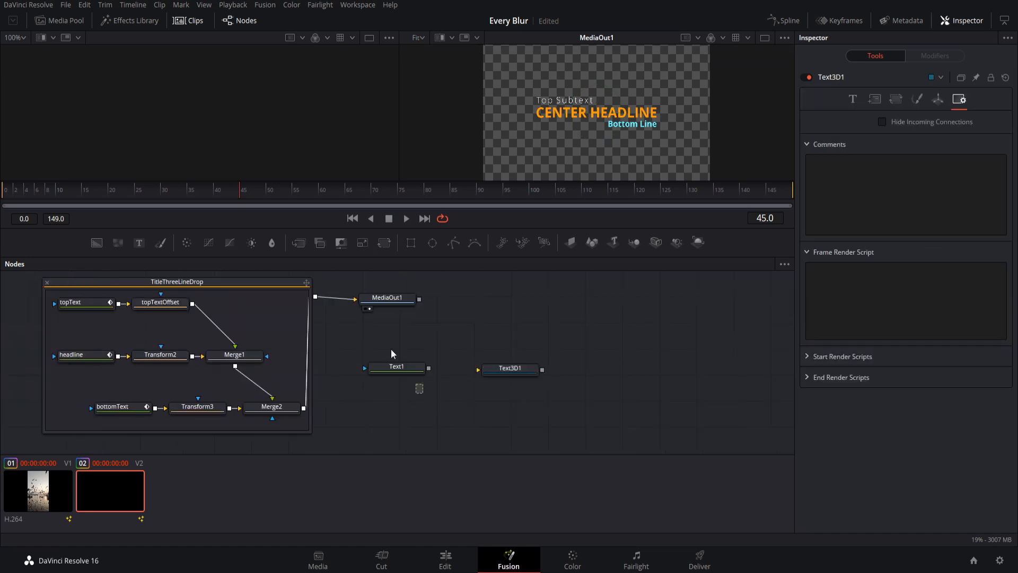
pyautogui.click(382, 369)
pyautogui.moveTo(380, 366); pyautogui.dragTo(387, 372)
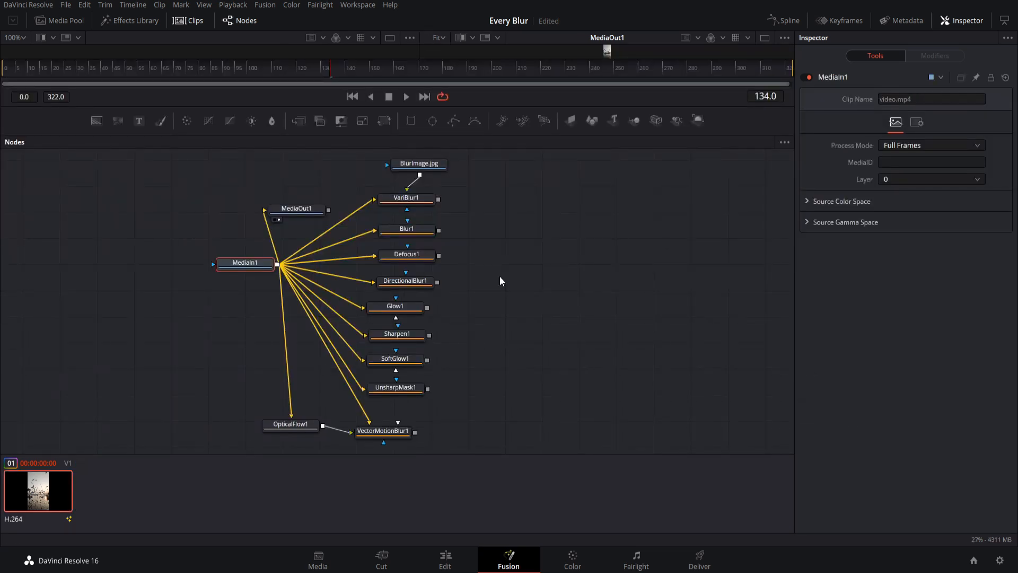